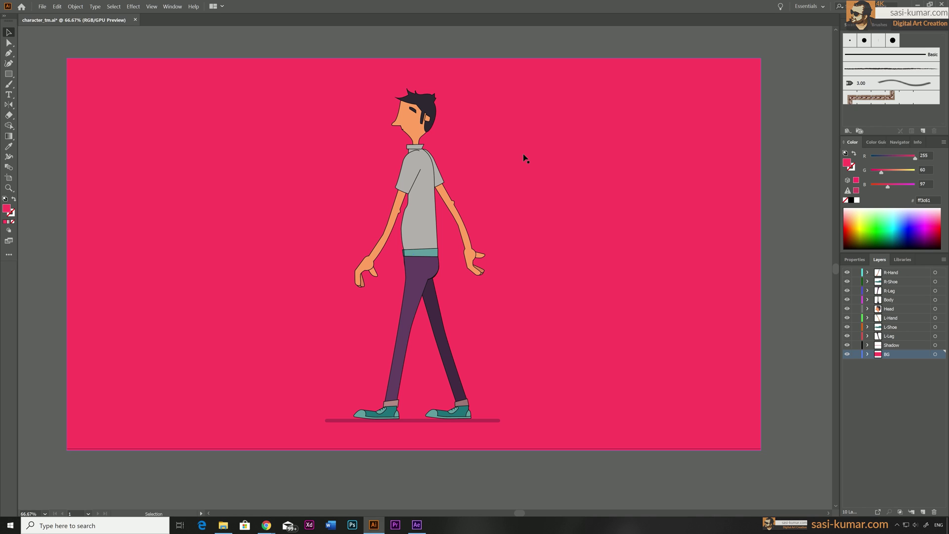
Step: Hide the BG and Shadow layers and check each character layer from L-Leg up to R-Hand by toggling its visibility
click(846, 354)
click(846, 345)
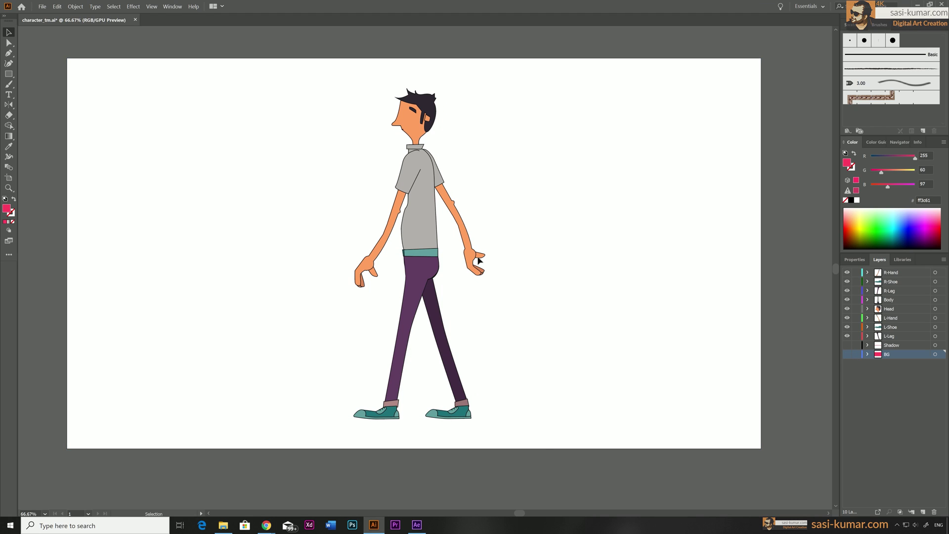
click(846, 338)
click(846, 337)
click(846, 328)
click(847, 327)
click(847, 319)
click(847, 318)
click(847, 309)
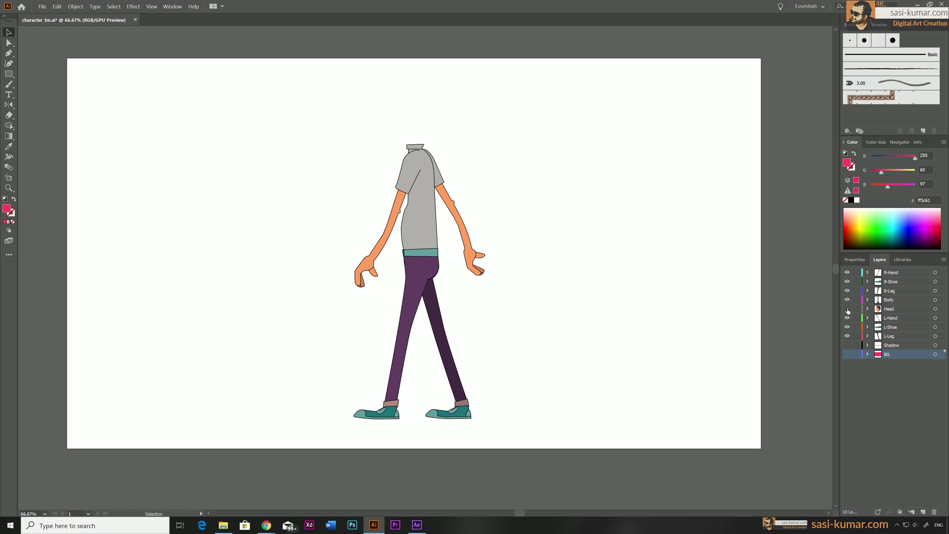
click(847, 310)
click(847, 301)
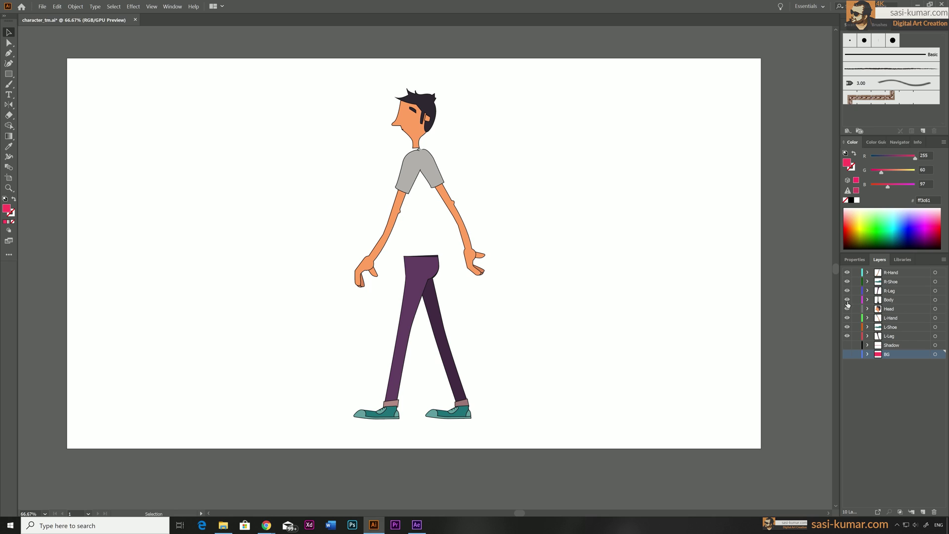
click(847, 300)
click(847, 291)
click(847, 291)
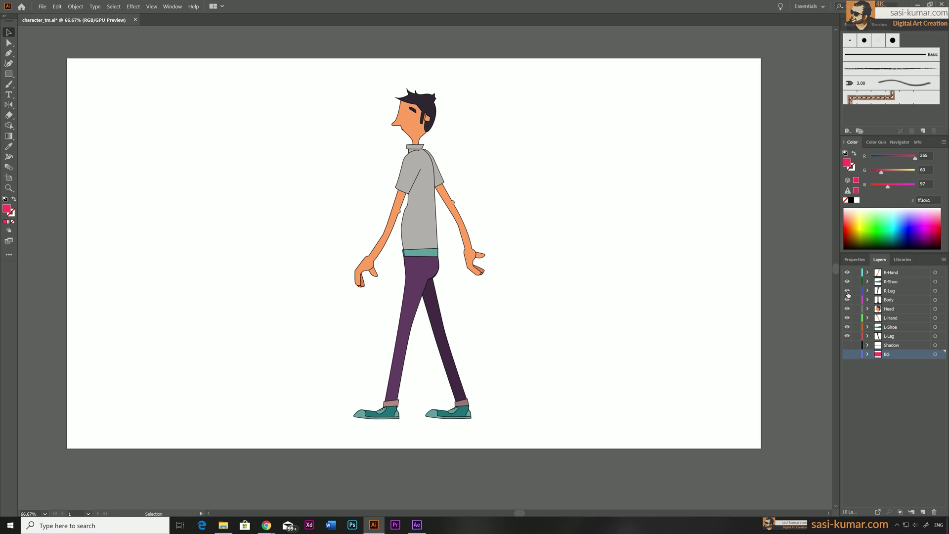
click(847, 281)
click(846, 282)
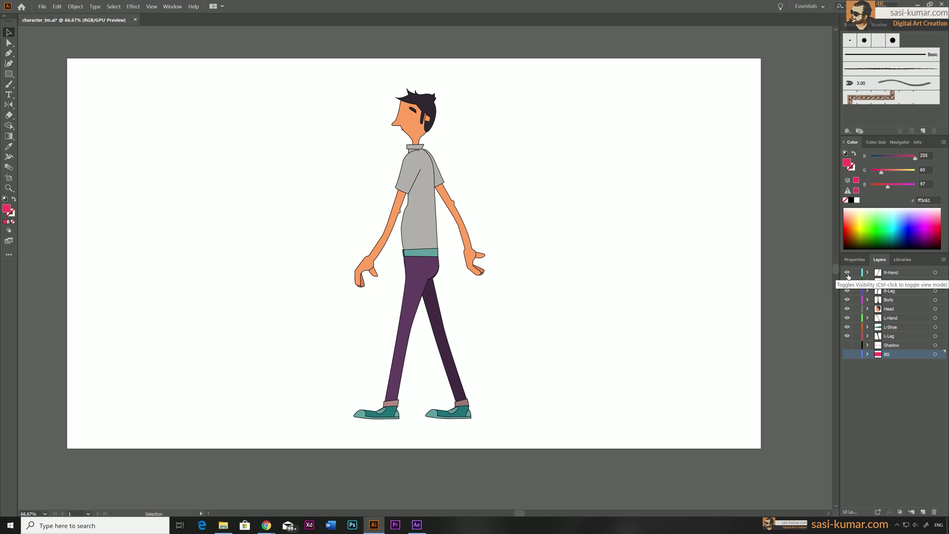
click(847, 273)
click(847, 273)
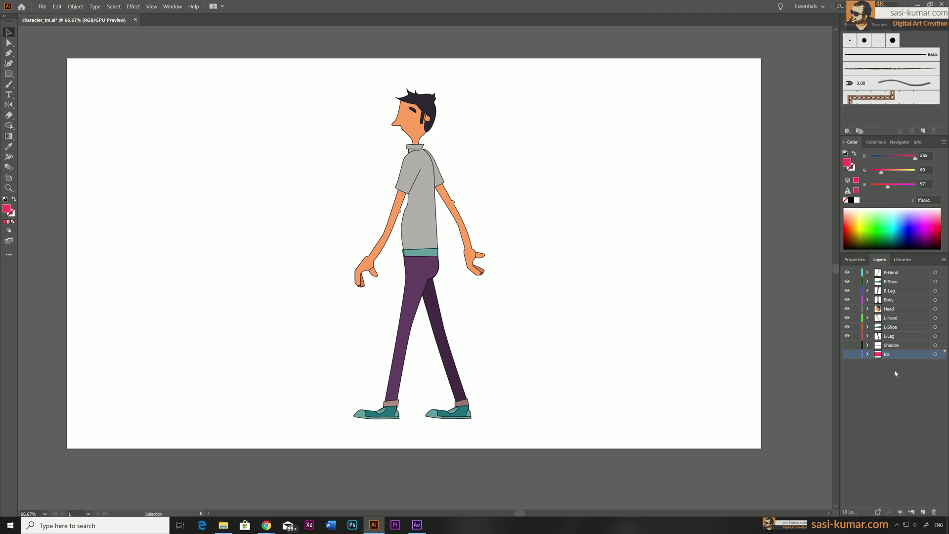
Step: Turn the BG and Shadow layers back on and save the illustration
drag(847, 355, 846, 347)
key(ctrl+s)
drag(847, 345, 847, 354)
Step: Switch to After Effects and import character_tm.ai as a Composition
click(416, 525)
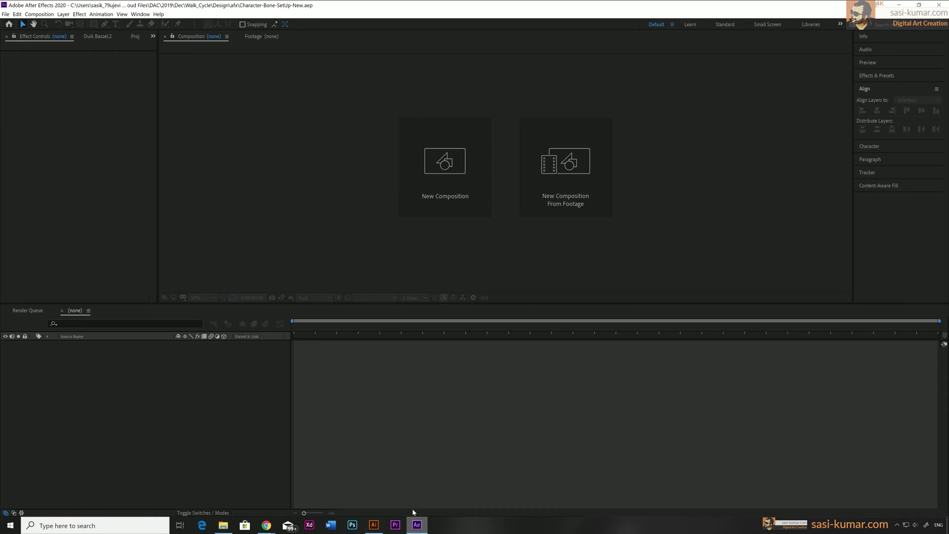
click(562, 155)
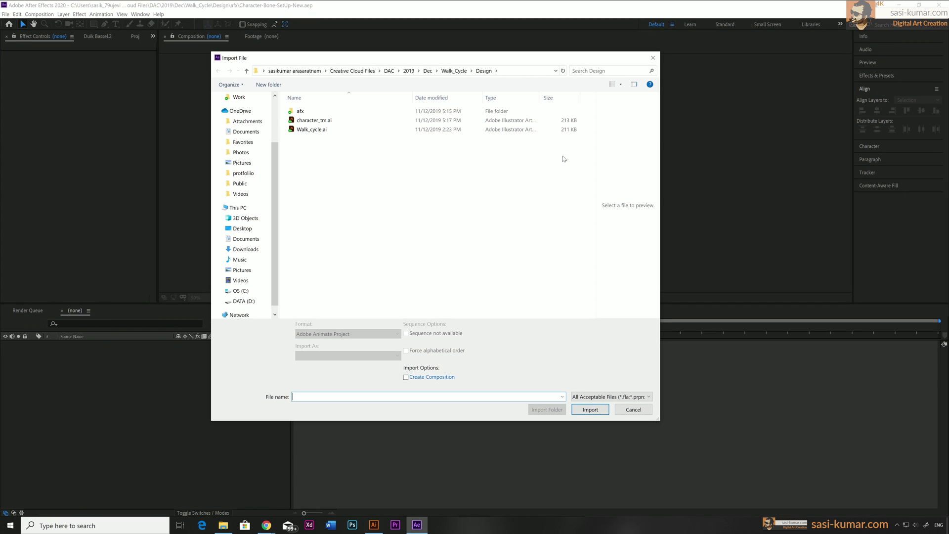
click(324, 123)
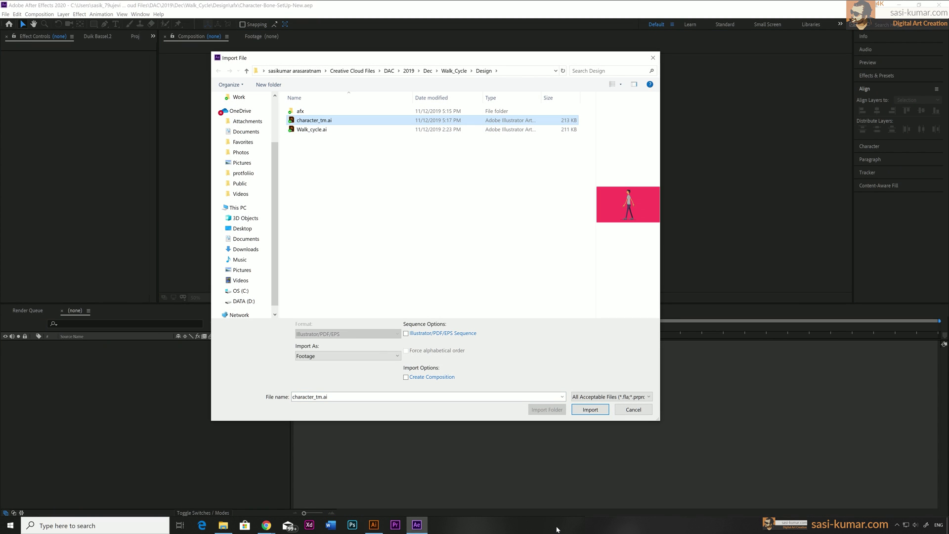
click(348, 356)
click(343, 380)
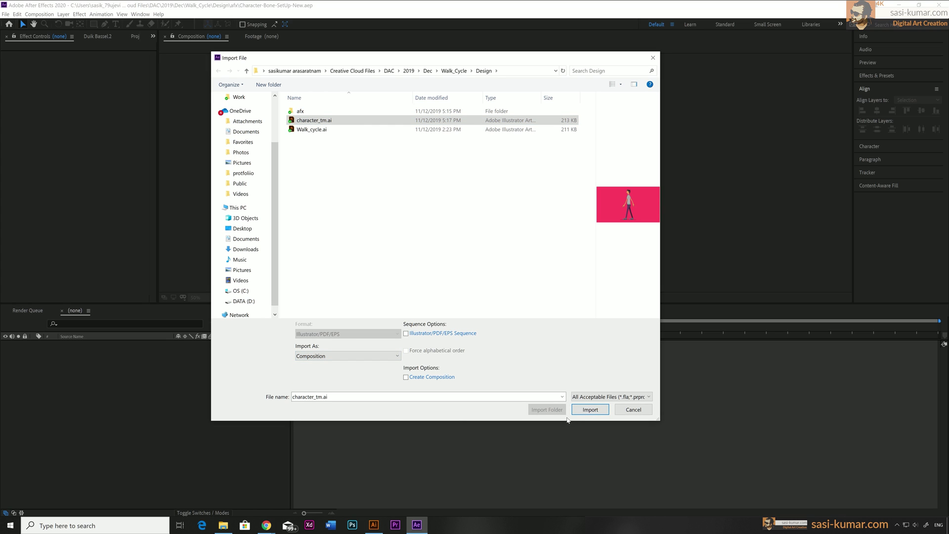
click(588, 410)
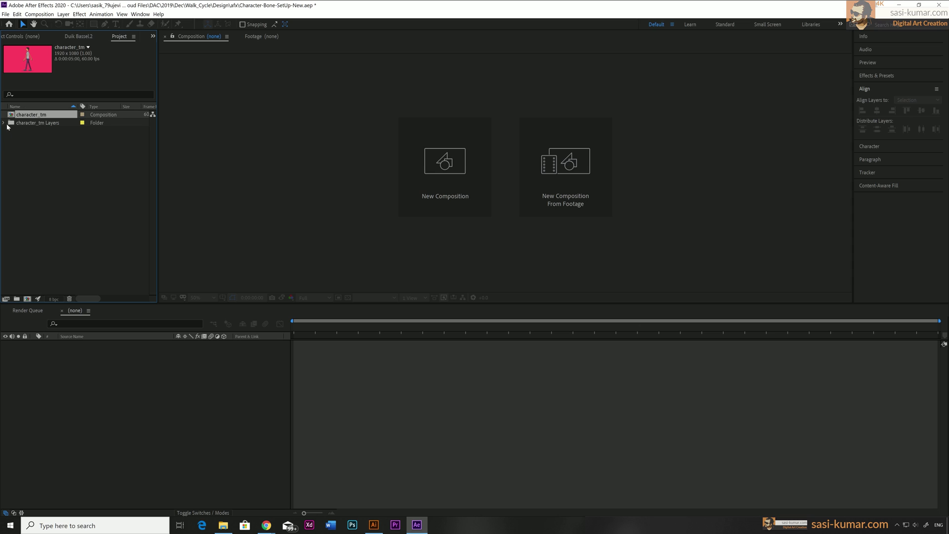
Step: Duplicate the character_tm composition and open the copy
click(29, 152)
click(36, 115)
key(ctrl+d)
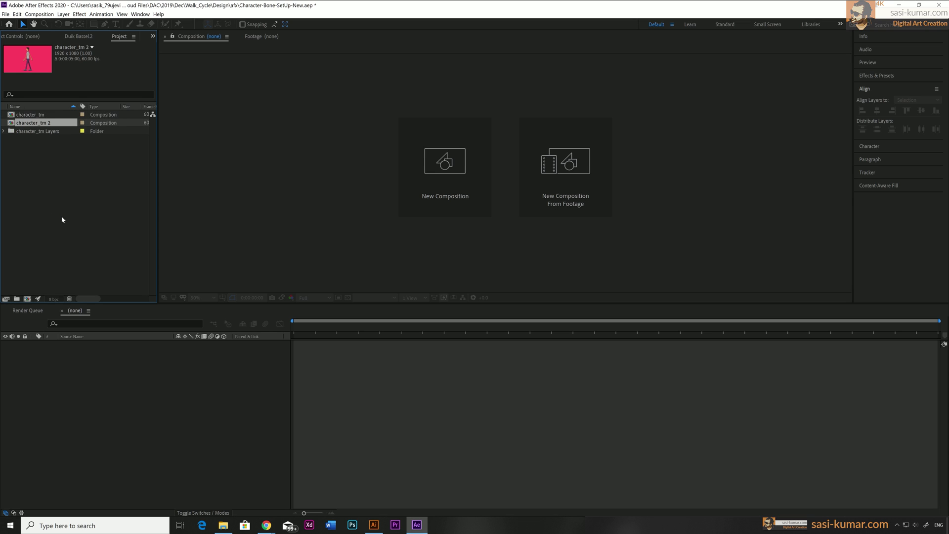
double_click(10, 124)
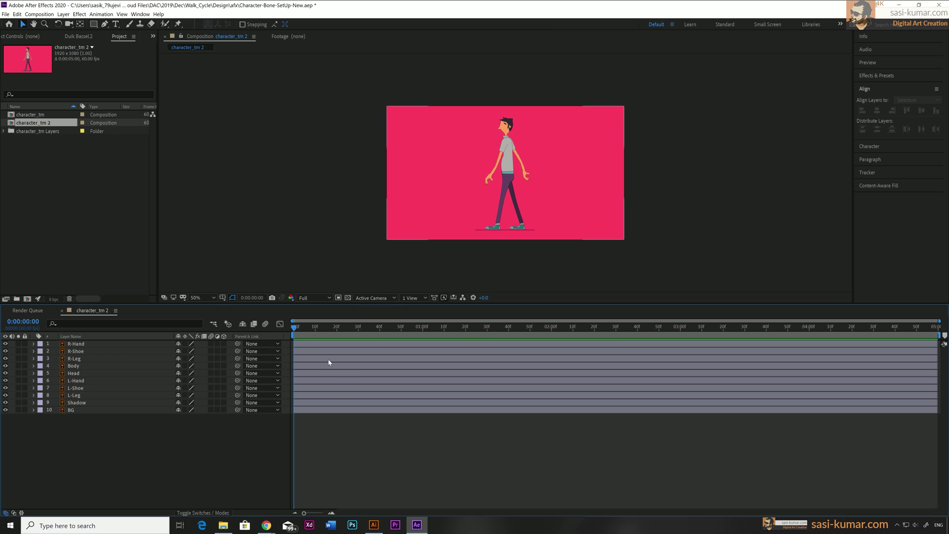
Step: Preview the playback of the duplicated composition
key(space)
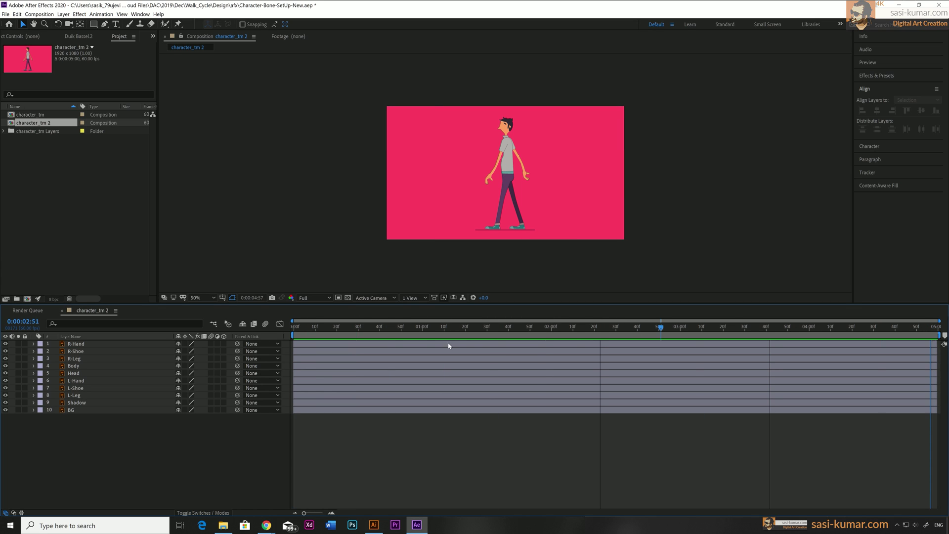
key(space)
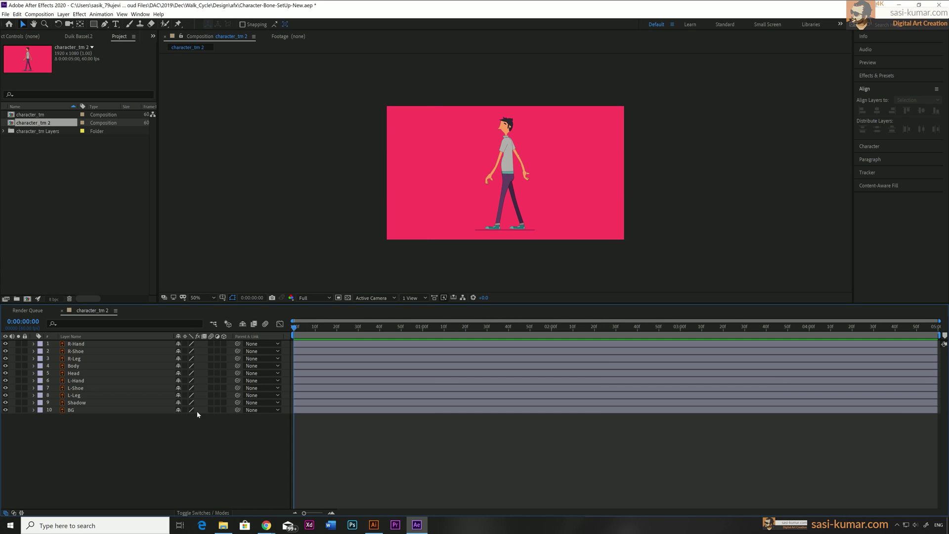
click(305, 231)
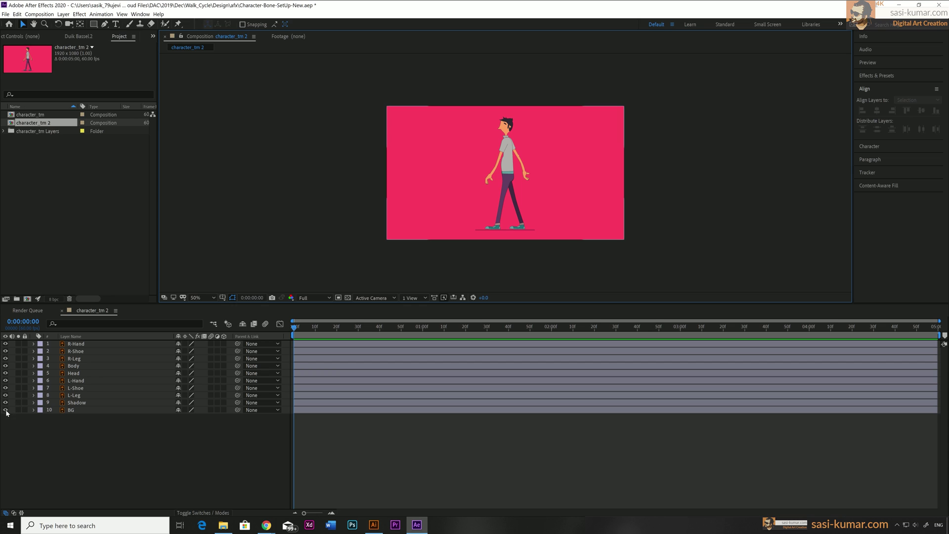
Step: Hide the BG and Shadow layers and enlarge the composition preview area
drag(5, 409, 6, 403)
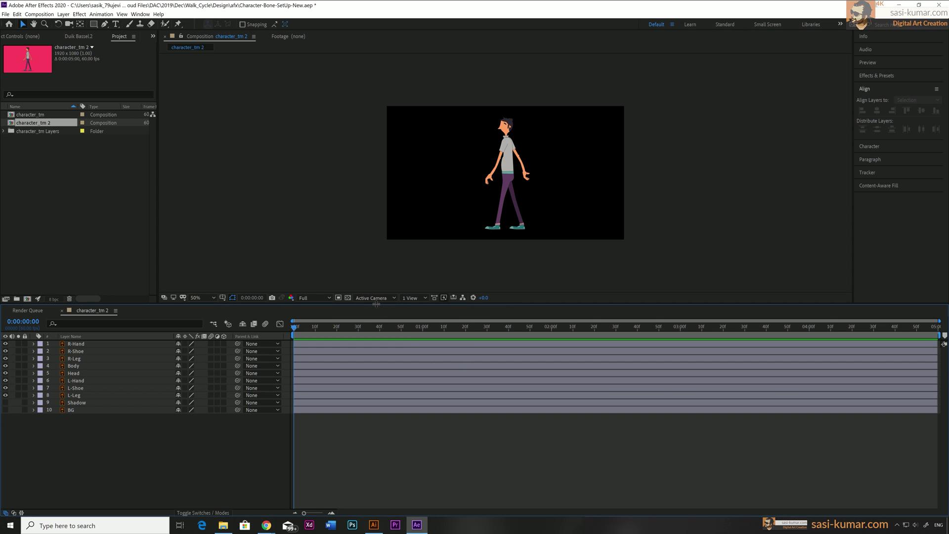
drag(376, 304, 376, 348)
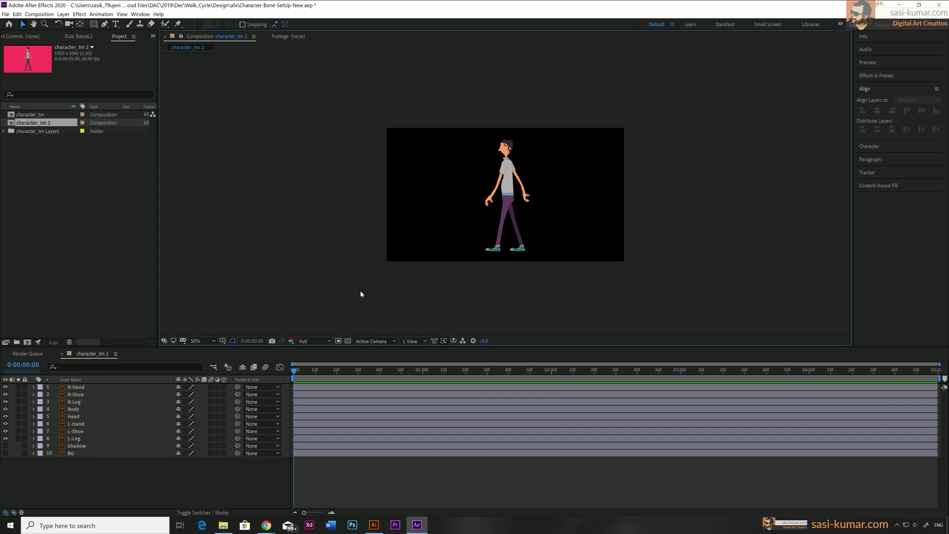
key(slash)
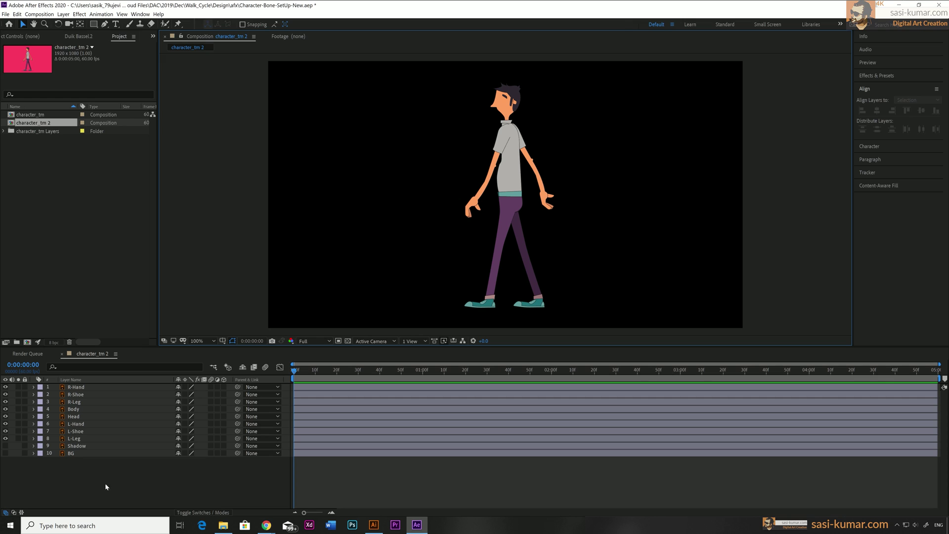
Step: Solo the L-Leg layer to isolate the left leg for close-up work
click(64, 438)
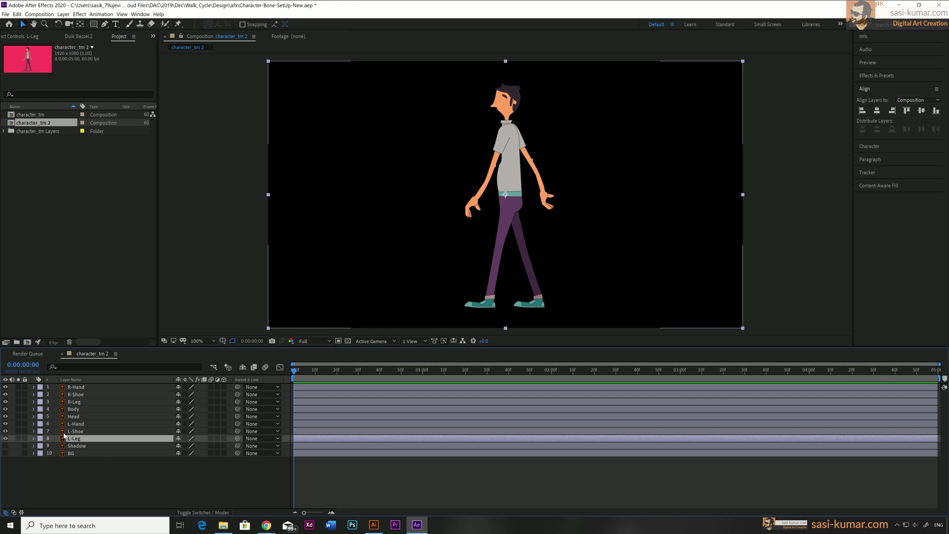
click(18, 438)
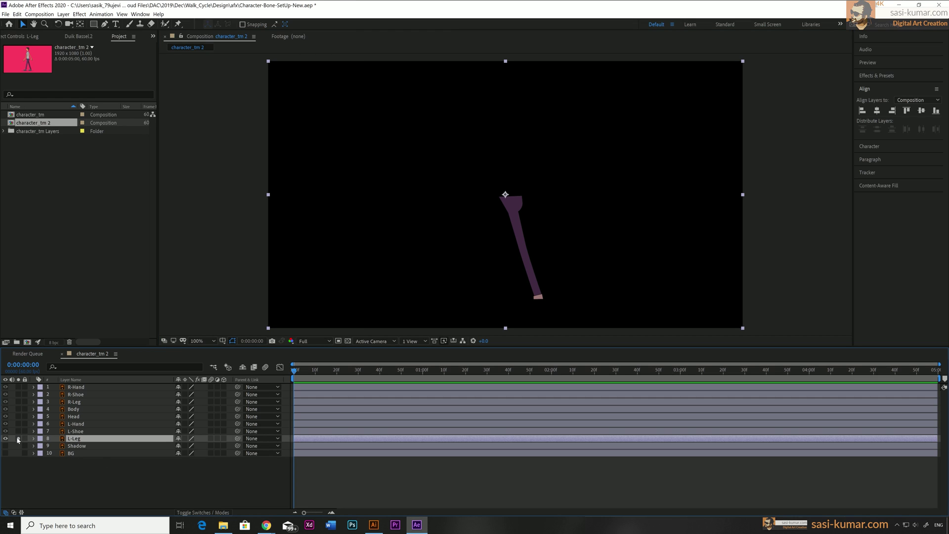
click(767, 268)
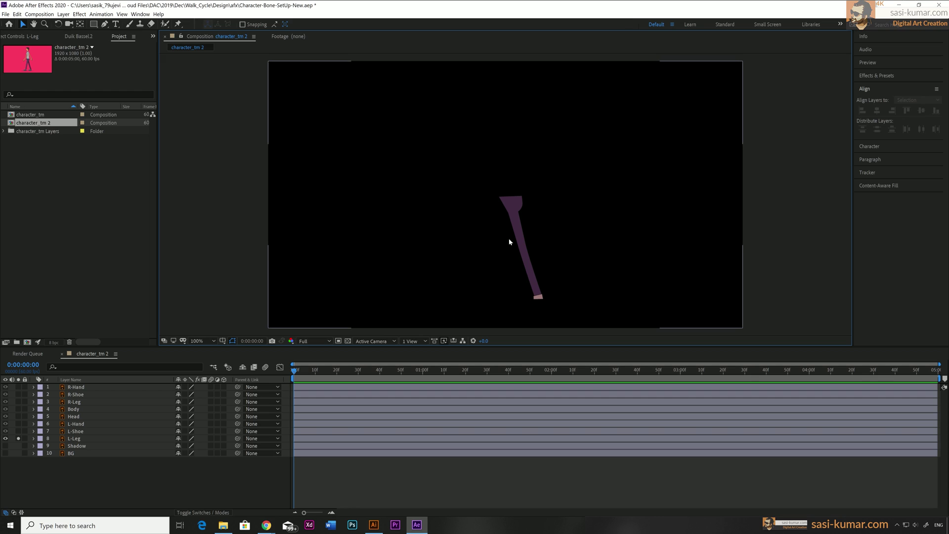
scroll(533, 305, up, 1)
drag(618, 236, 547, 119)
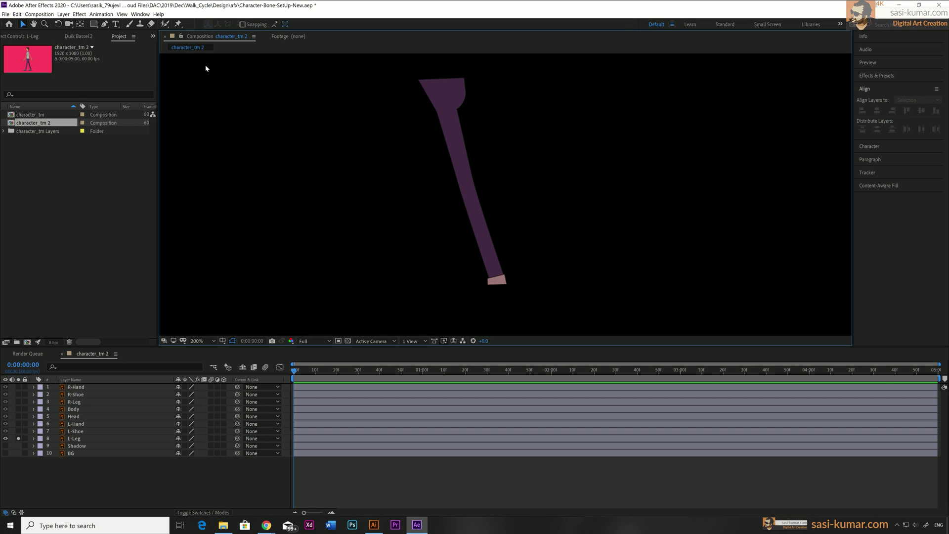
Step: Place three puppet position pins on the left leg, at the hip, the knee and the ankle cuff
click(178, 23)
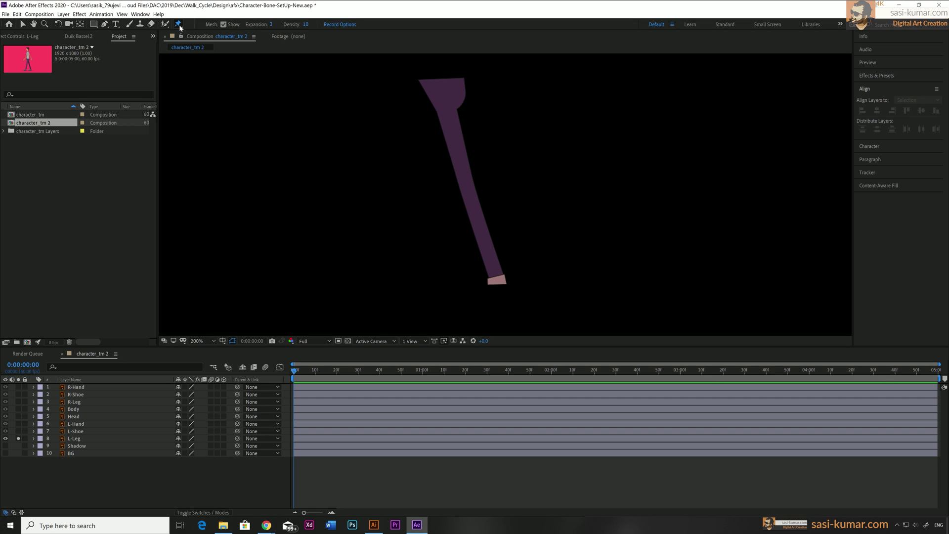
click(448, 111)
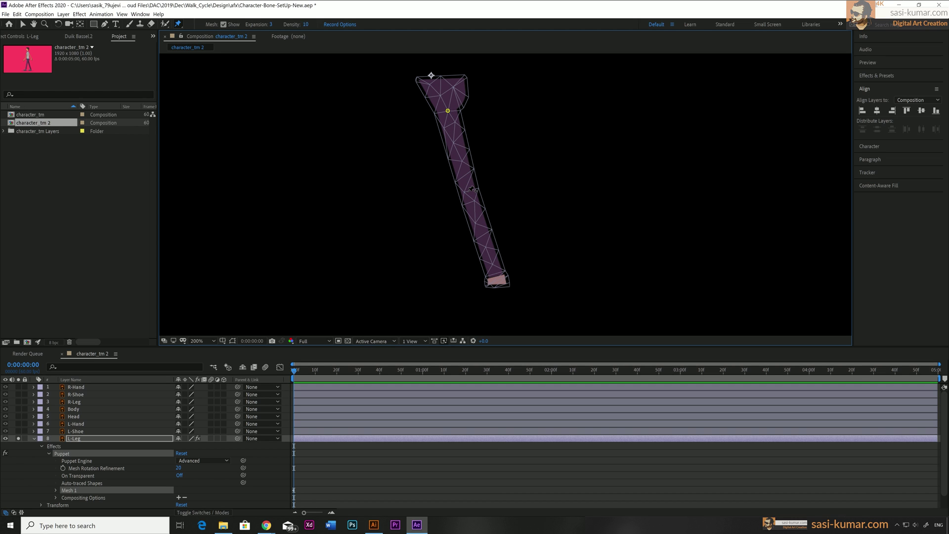
click(468, 191)
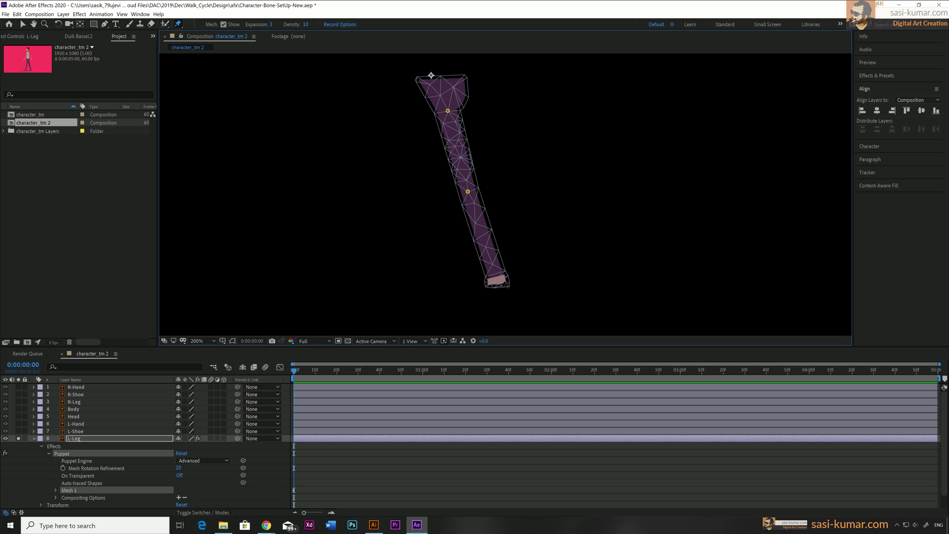
click(502, 285)
key(v)
Step: Select Puppet Pins 1 to 3 in the L-Leg mesh's Deform group and add bones to them with Duik Bassel.2
click(55, 489)
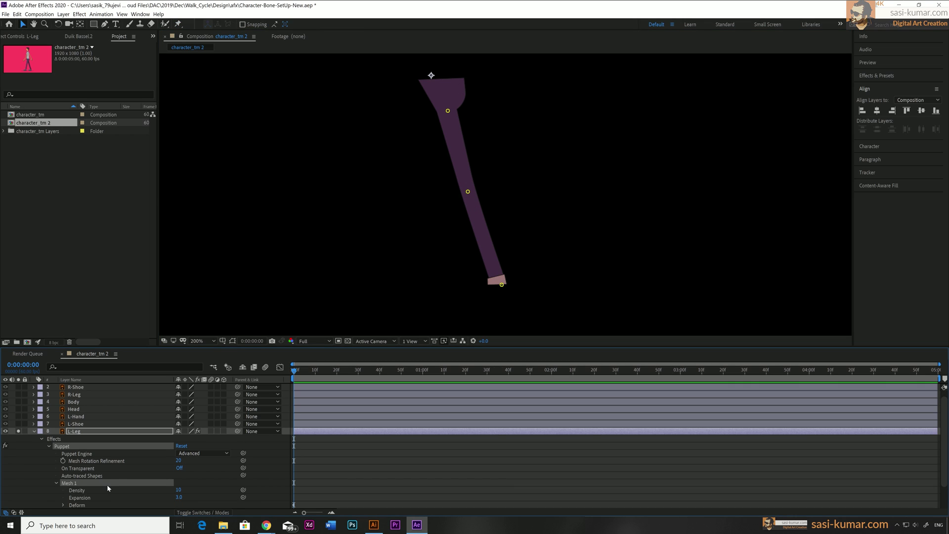
scroll(106, 485, down, 2)
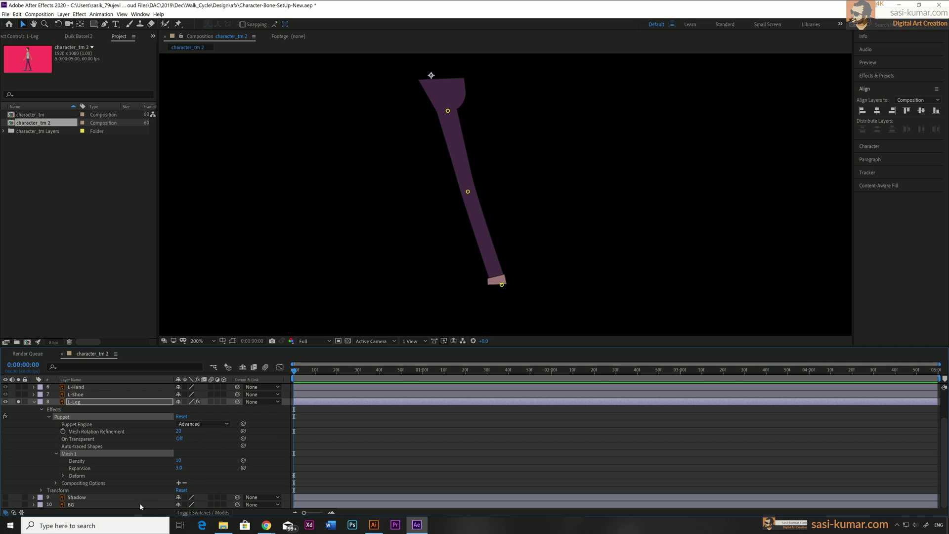
click(447, 111)
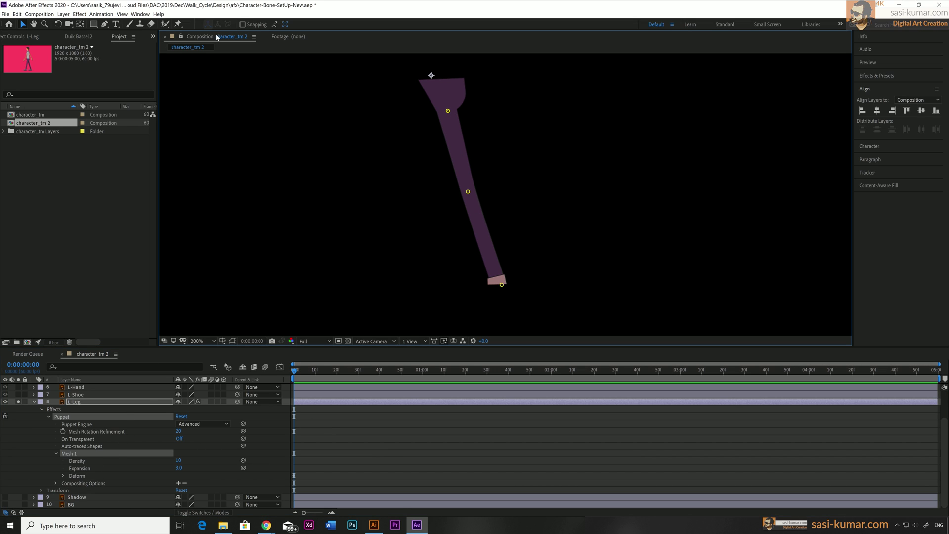
click(63, 475)
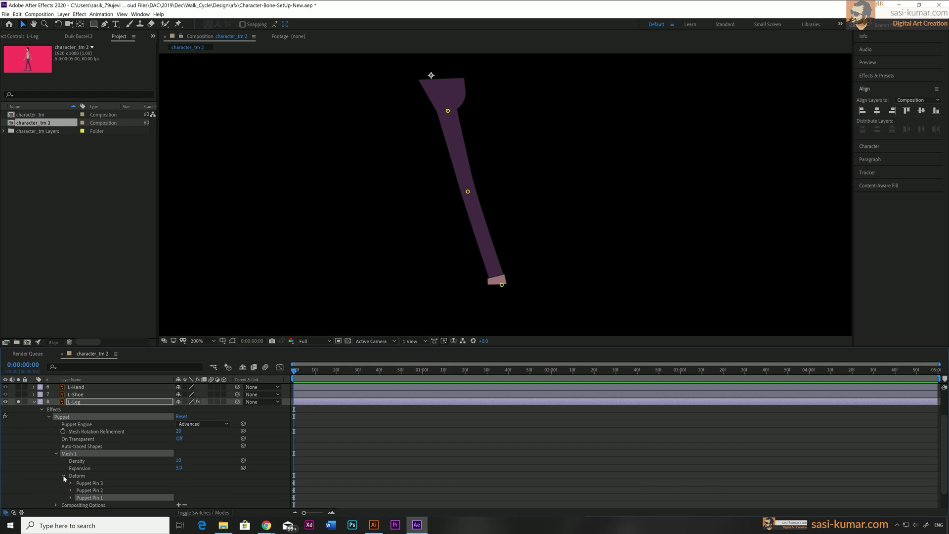
click(89, 483)
shift+click(86, 498)
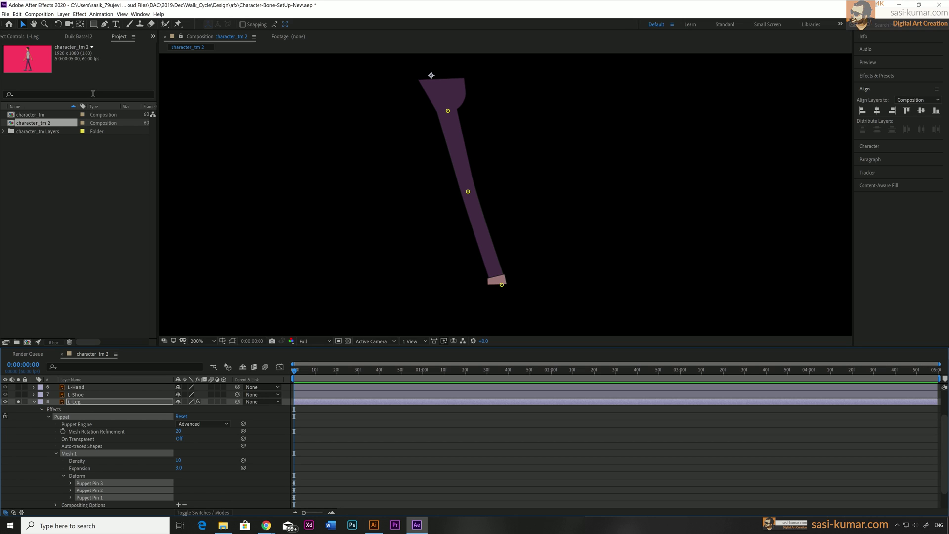
click(85, 38)
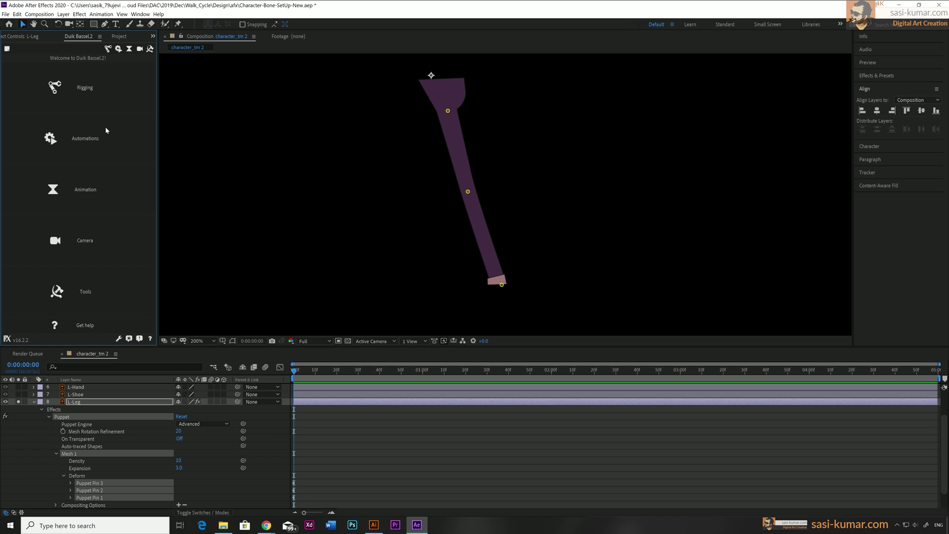
click(108, 48)
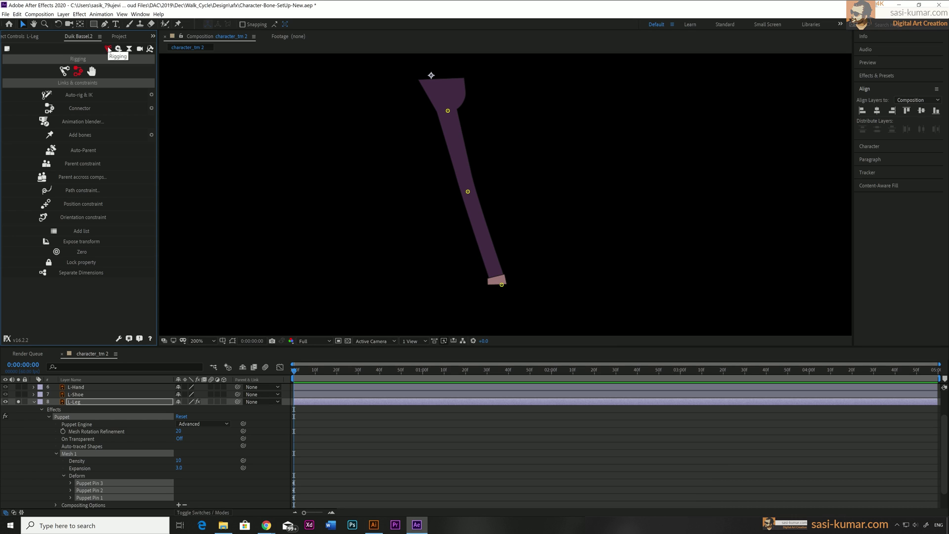
click(83, 134)
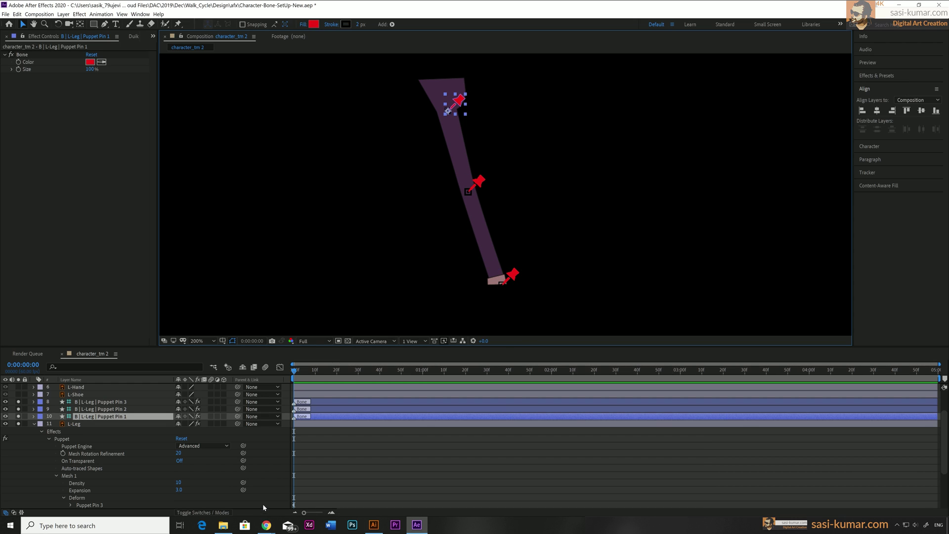
click(105, 268)
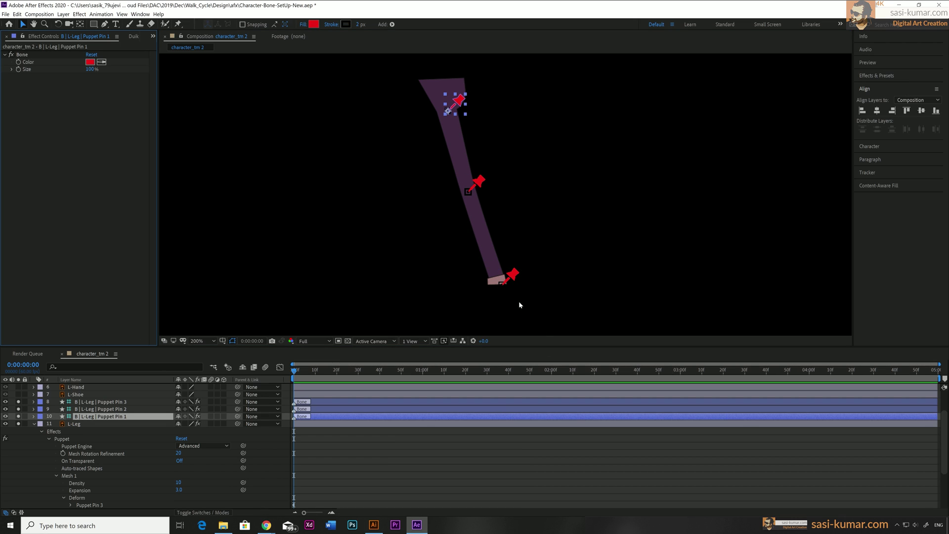
Step: Test the left leg's deformation by moving its ankle bone and its knee bone
mouse_move(509, 273)
mouse_down()
mouse_move(462, 248)
mouse_move(574, 253)
mouse_move(455, 252)
mouse_move(519, 253)
mouse_move(465, 247)
mouse_move(494, 250)
mouse_move(511, 275)
mouse_up()
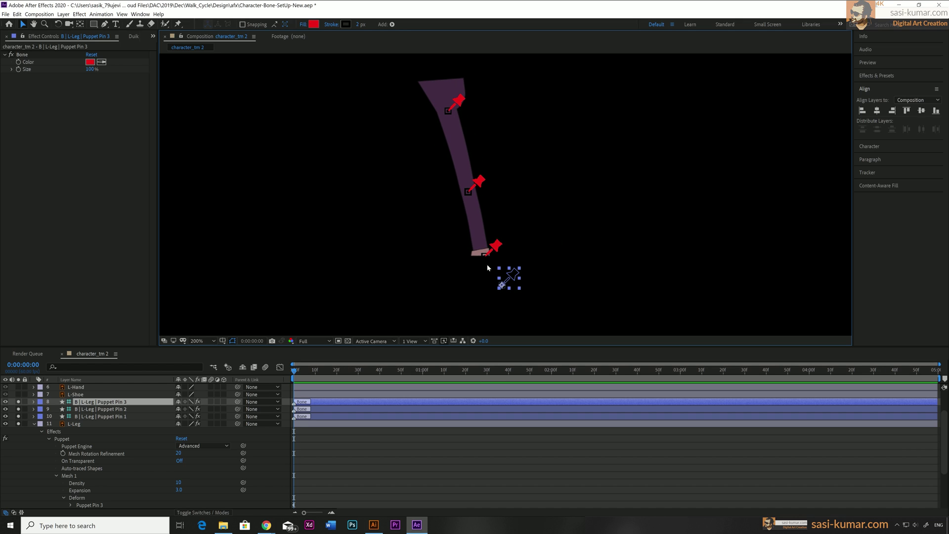
drag(478, 187, 455, 187)
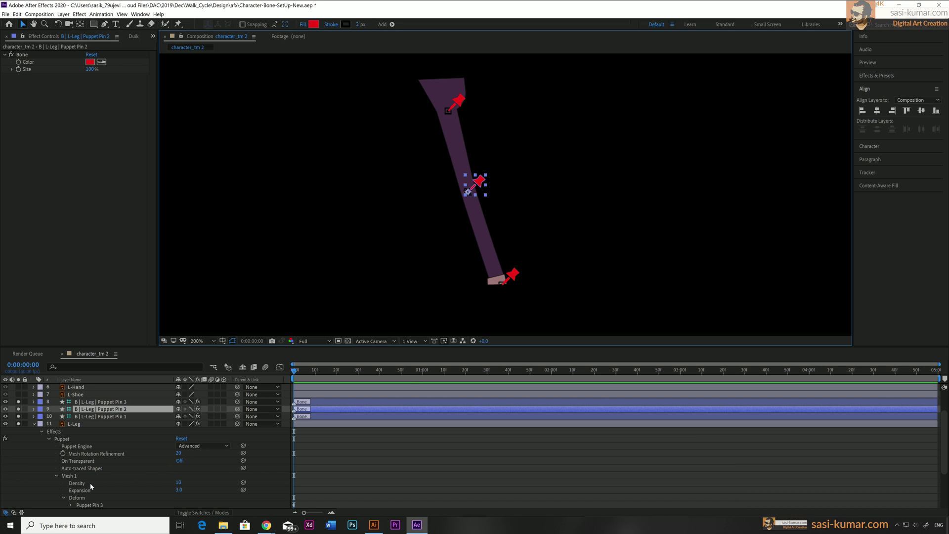
Step: Collapse the L-Leg layer's properties and turn off solo for L-Leg and its three bone layers
click(184, 485)
key(u)
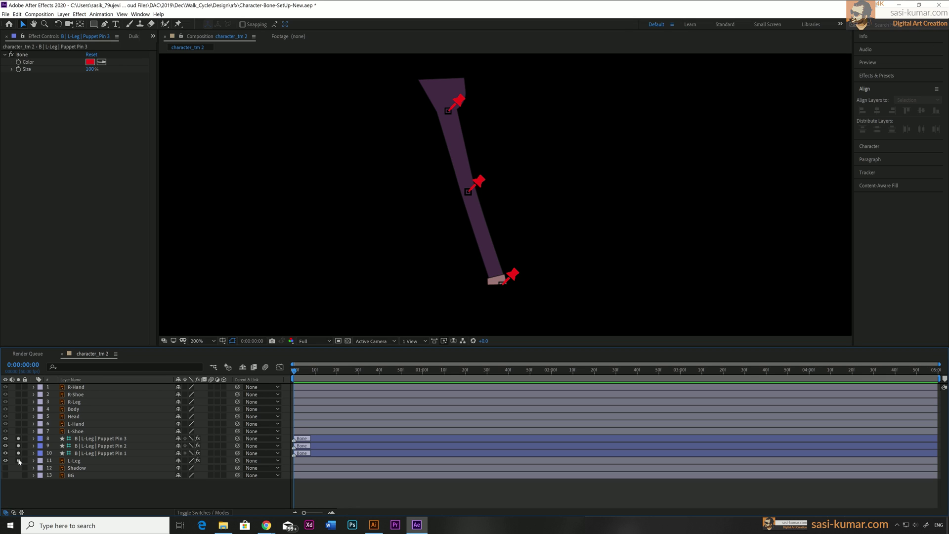
drag(19, 461, 18, 441)
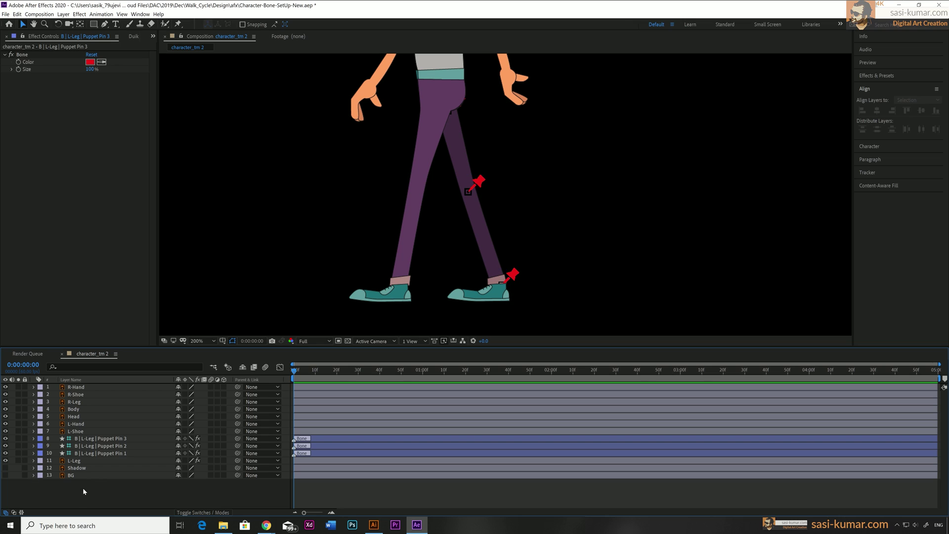
click(75, 461)
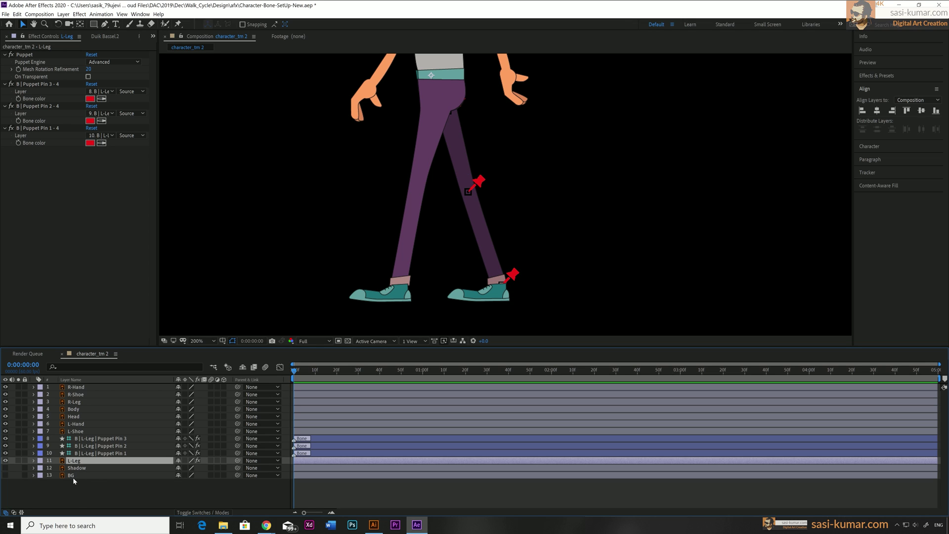
Step: Solo the L-Shoe layer and place three puppet position pins on it, at the ankle opening, the heel and the toe
click(86, 432)
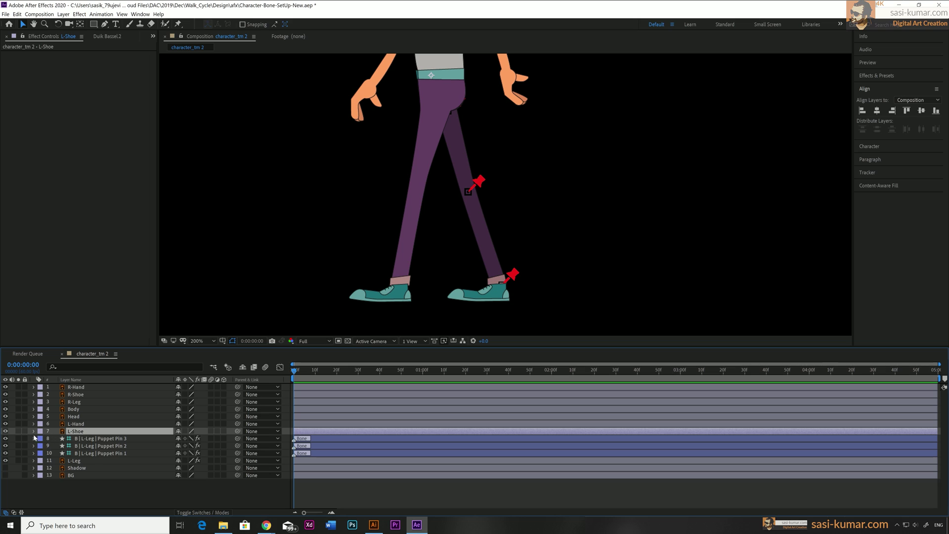
click(18, 431)
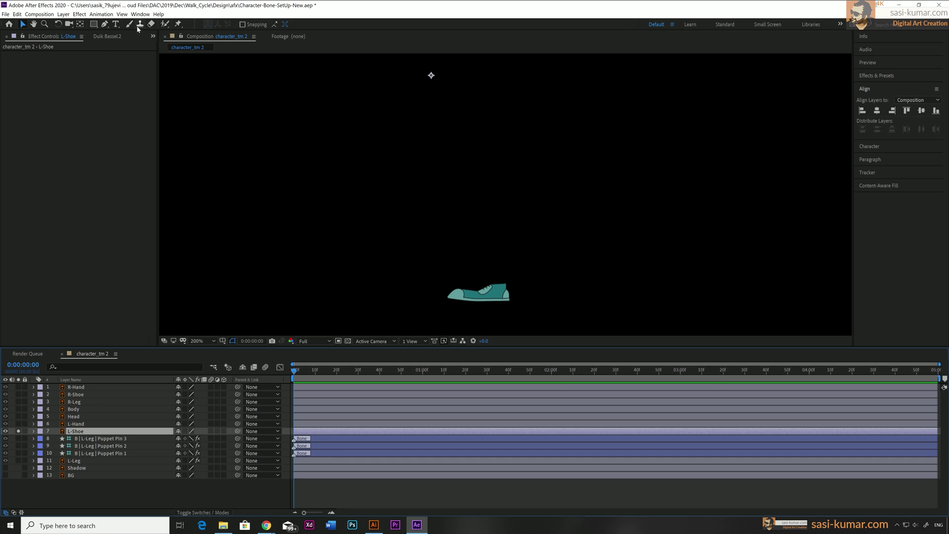
click(177, 24)
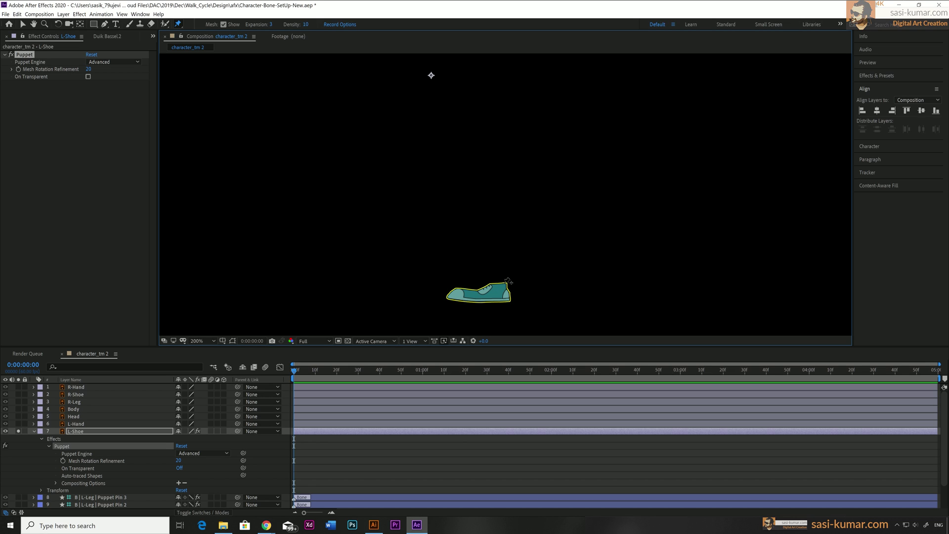
click(503, 283)
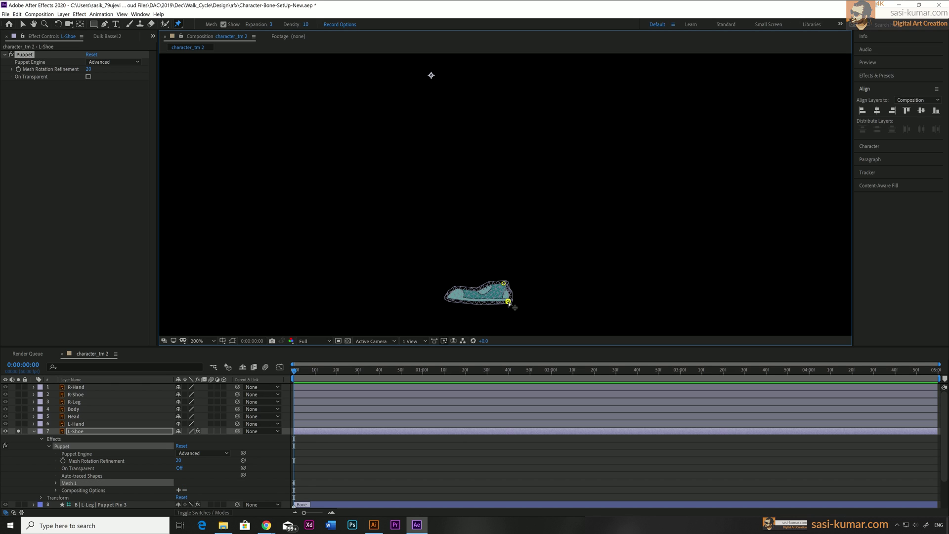
click(508, 301)
click(447, 298)
Step: Add Duik bones to Puppet Pins 1 to 3 of the L-Shoe mesh and collapse the layer's properties
scroll(140, 455, down, 2)
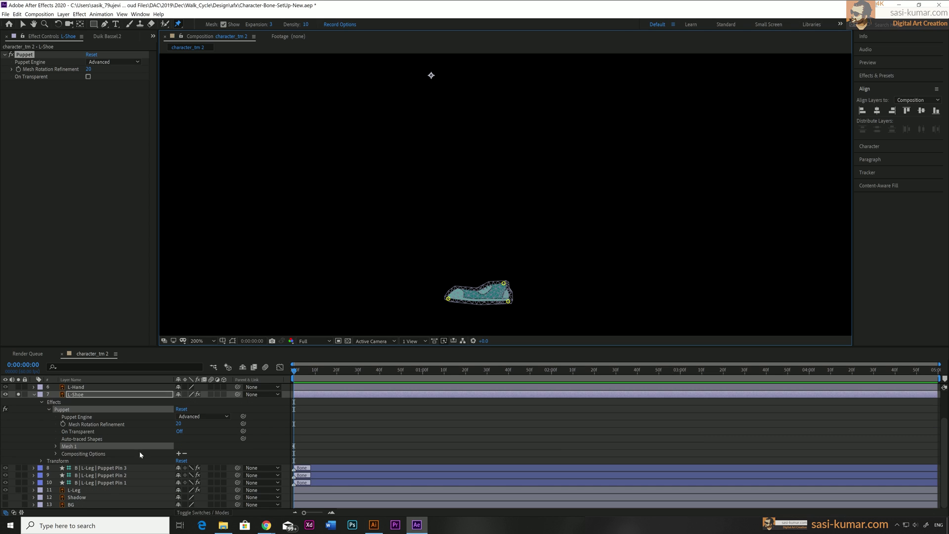
click(55, 446)
click(63, 467)
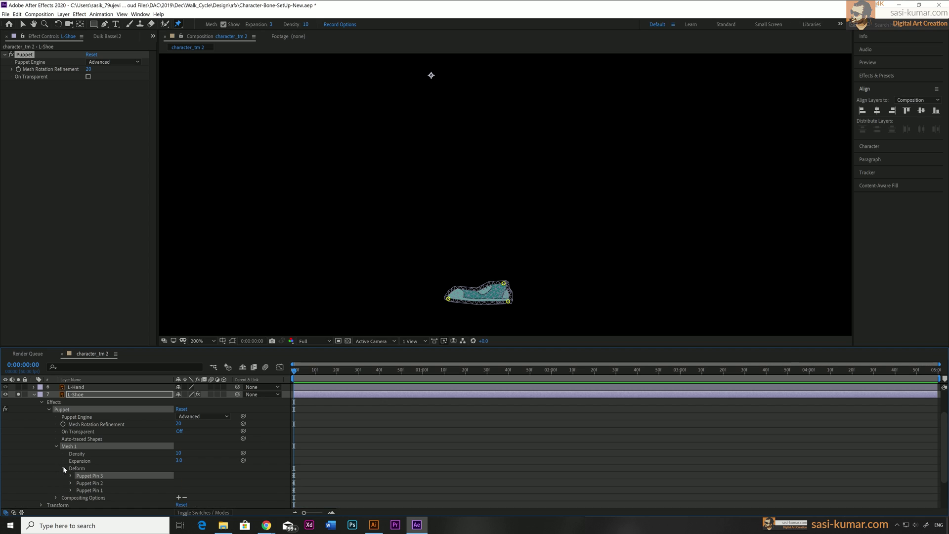
click(90, 491)
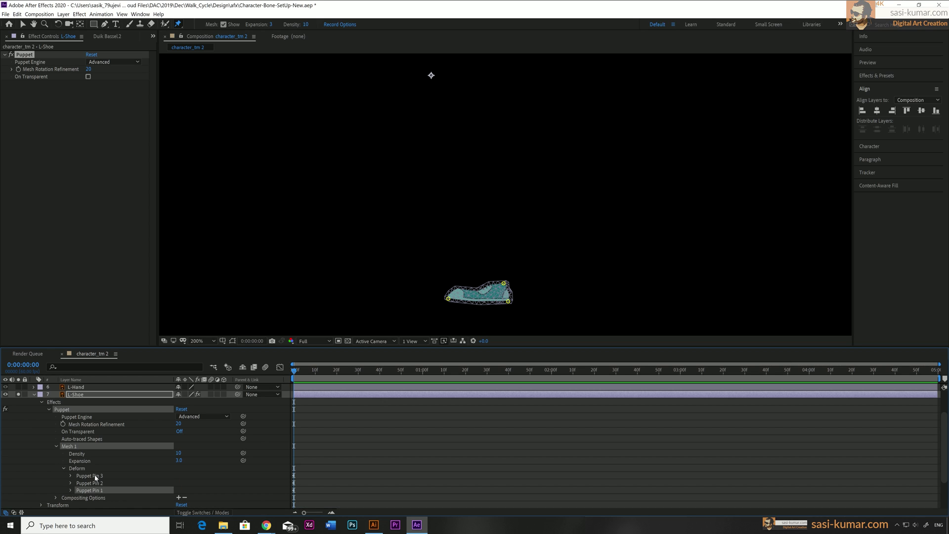
shift+click(95, 477)
click(106, 37)
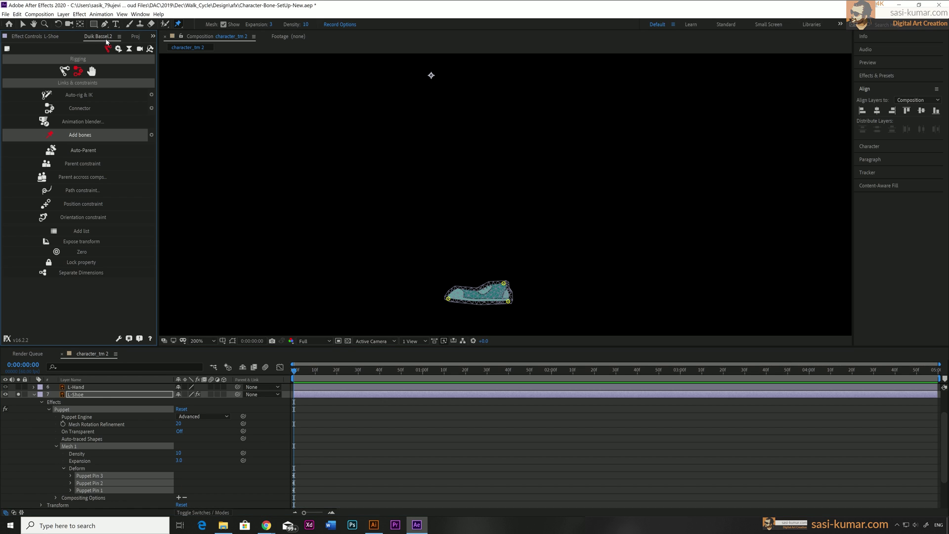
click(87, 134)
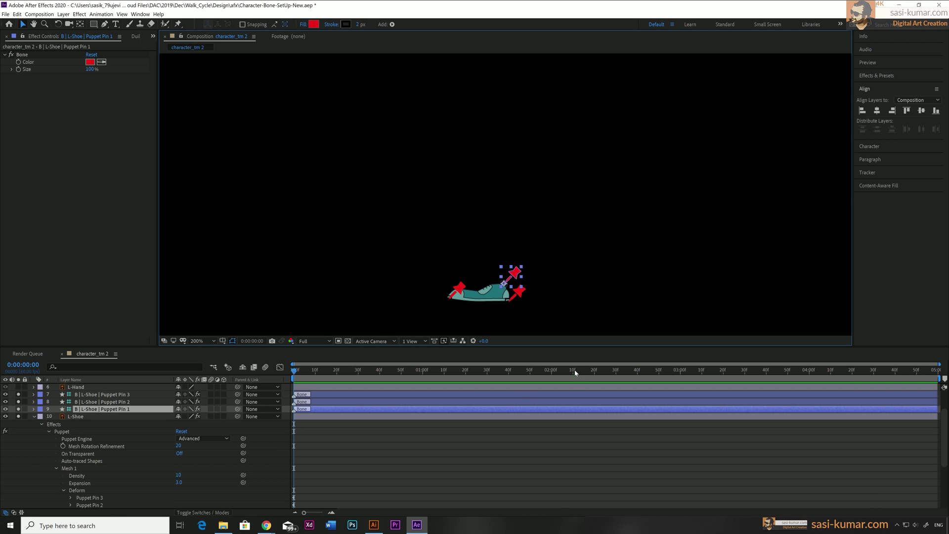
click(35, 417)
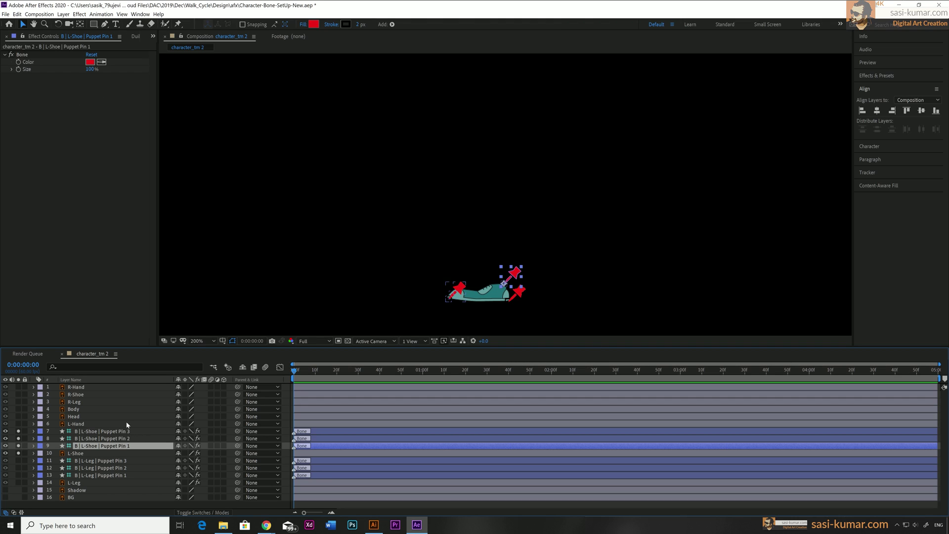
Step: Solo the L-Hand layer and place four puppet position pins on it, at the shoulder, elbow, wrist and fingertips
click(80, 425)
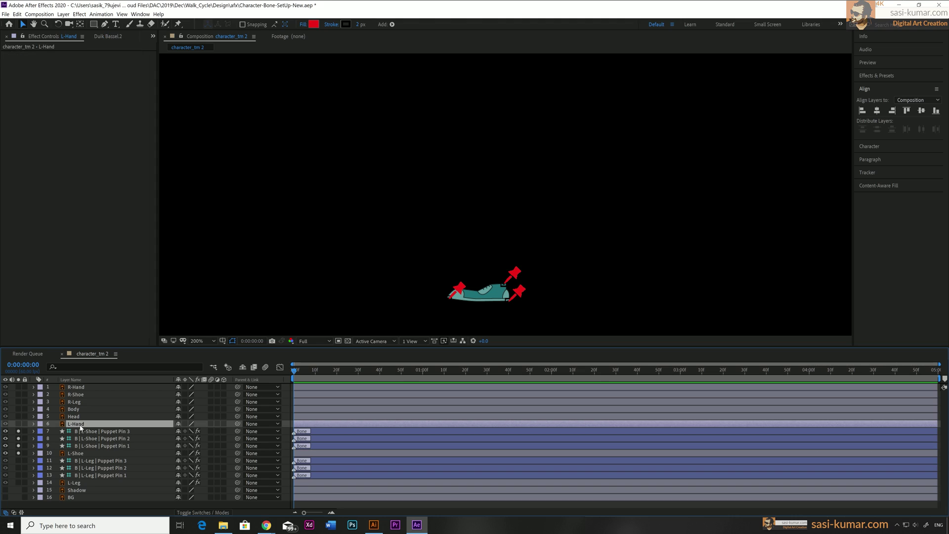
click(18, 423)
key(space)
drag(496, 140, 446, 300)
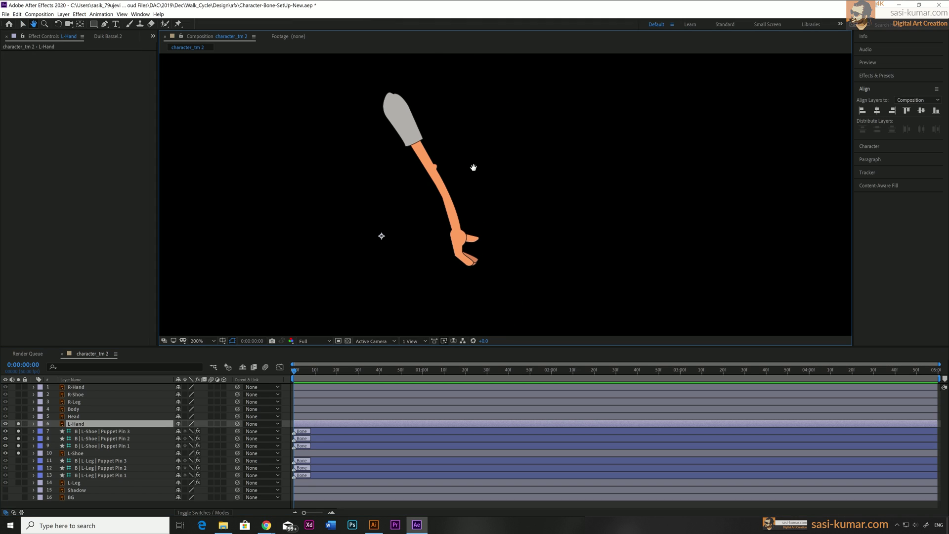
click(178, 24)
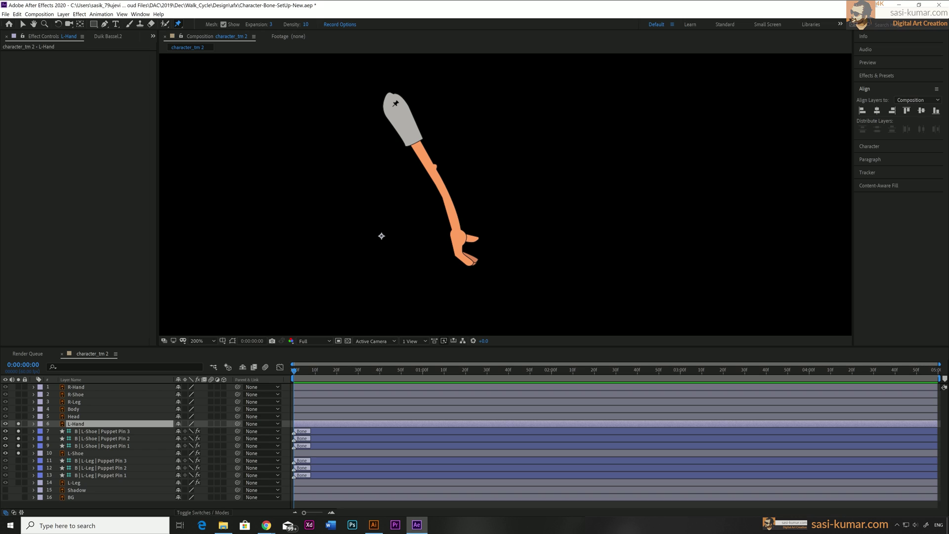
click(392, 105)
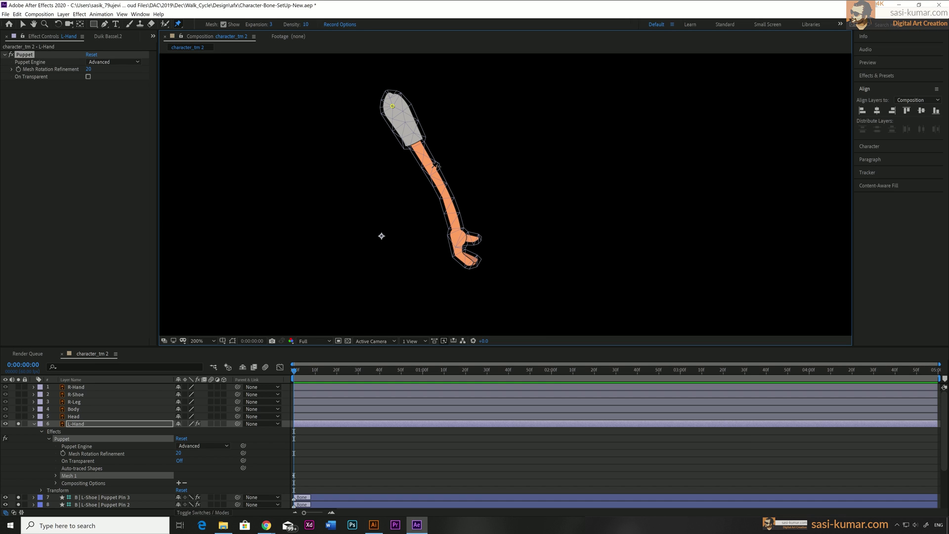
click(432, 167)
click(454, 230)
click(471, 264)
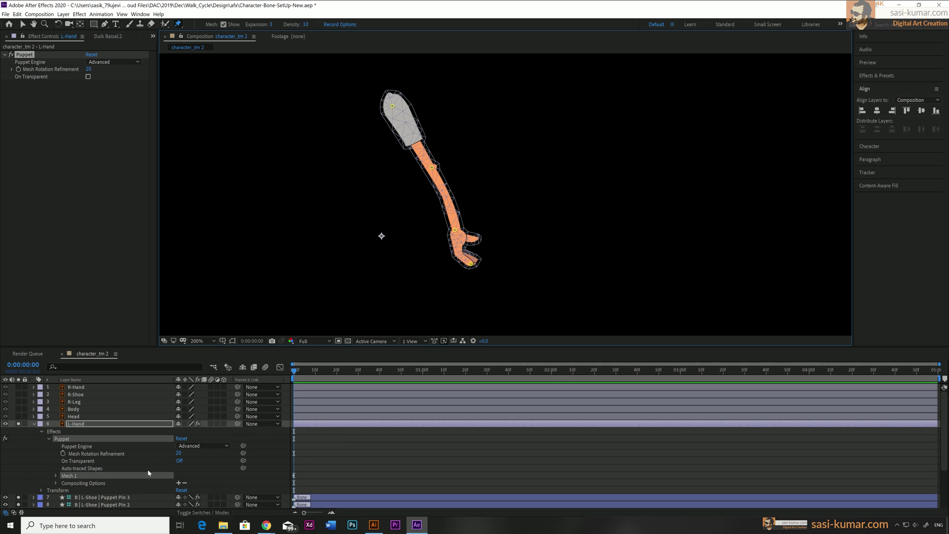
Step: Add Duik bones to Puppet Pins 1 to 4 of the L-Hand mesh and collapse the layer's properties
click(56, 475)
scroll(158, 449, down, 3)
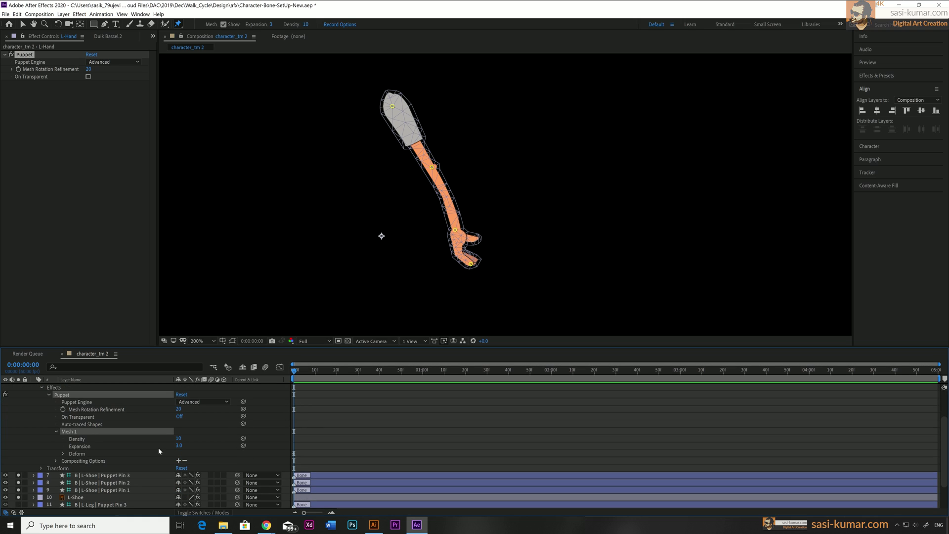
click(63, 454)
click(96, 483)
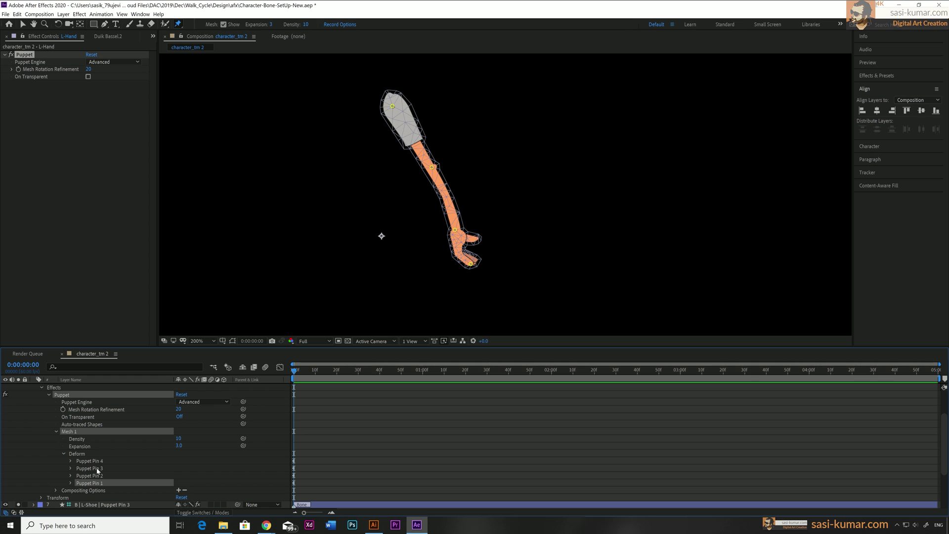
shift+click(100, 463)
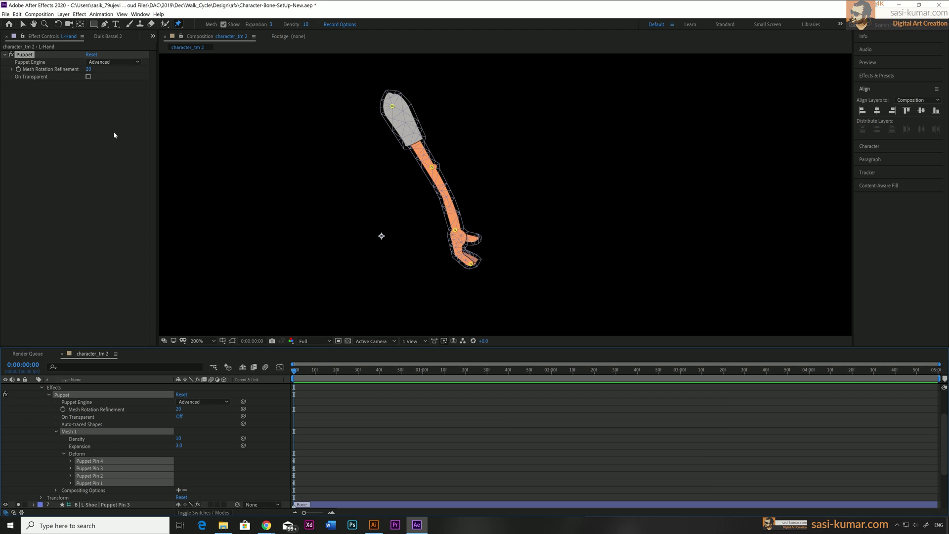
click(112, 37)
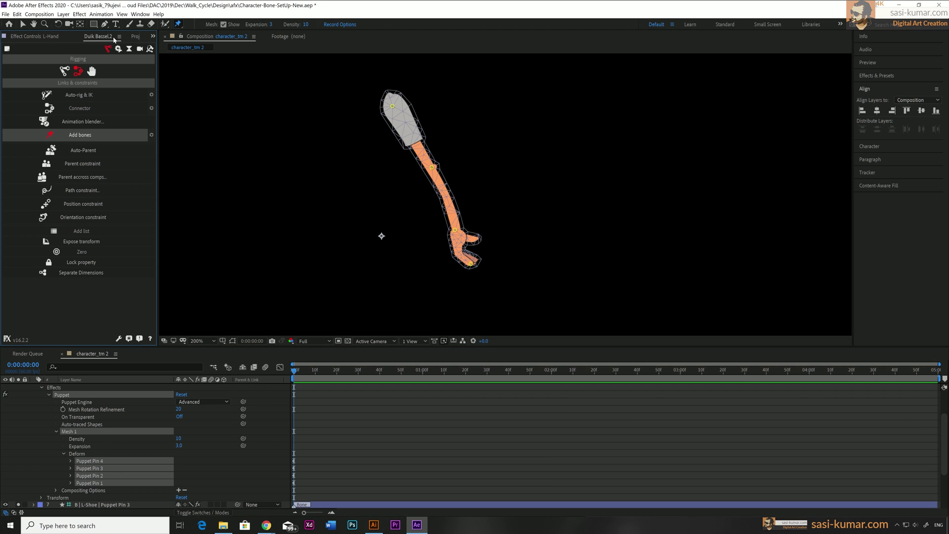
click(90, 137)
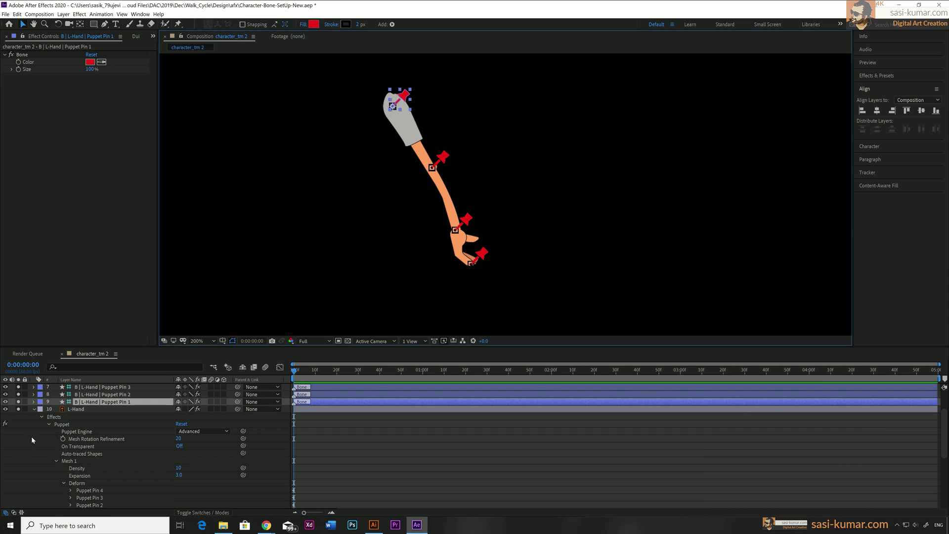
click(33, 409)
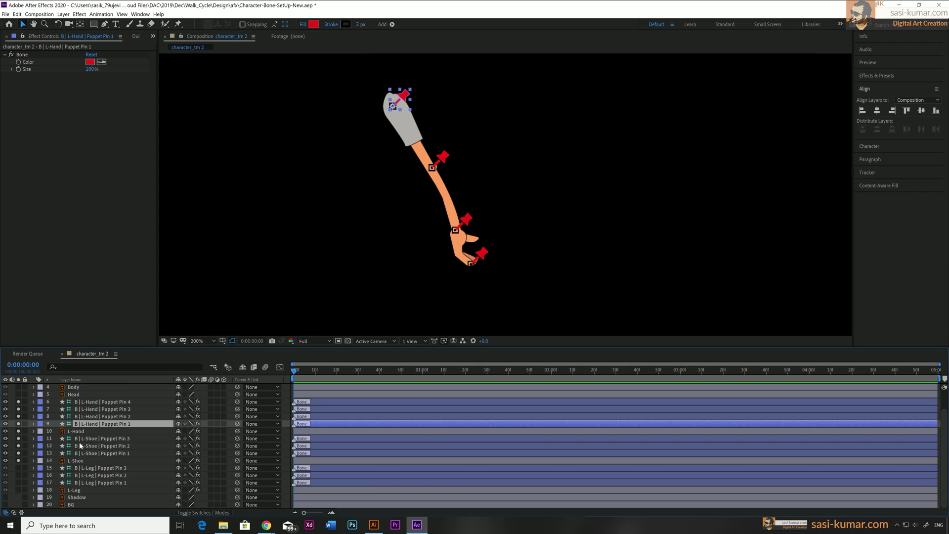
Step: Solo the Head layer and place puppet position pins at the base of the neck and the top of the hair
scroll(80, 445, up, 1)
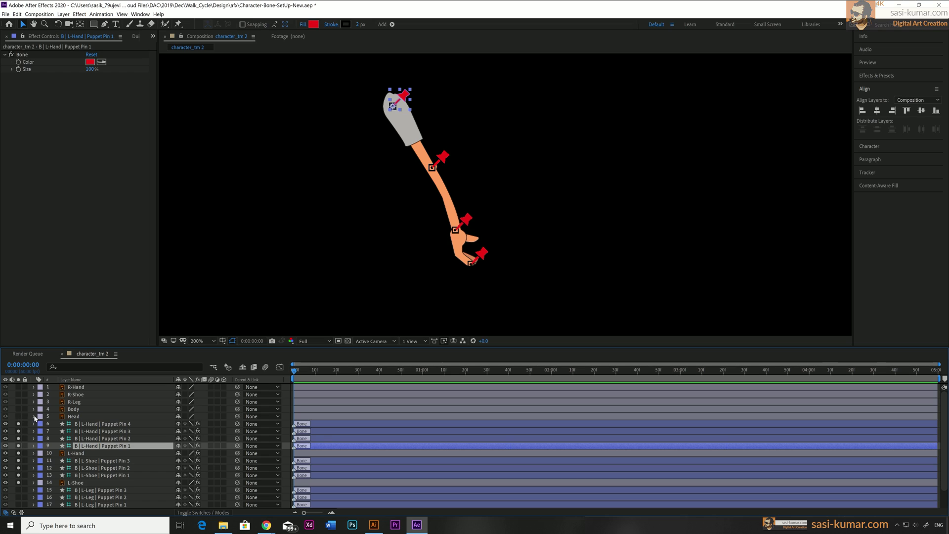
click(18, 417)
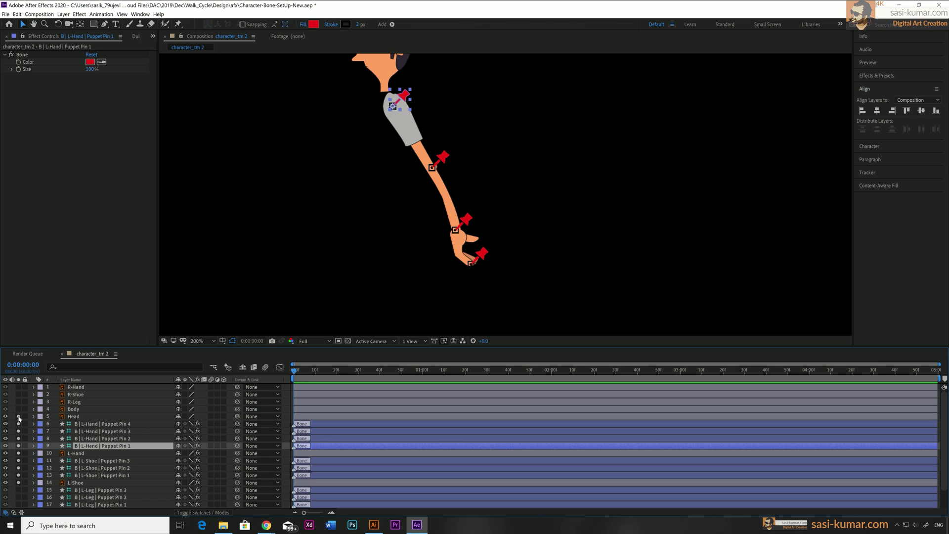
key(h)
drag(361, 144, 355, 235)
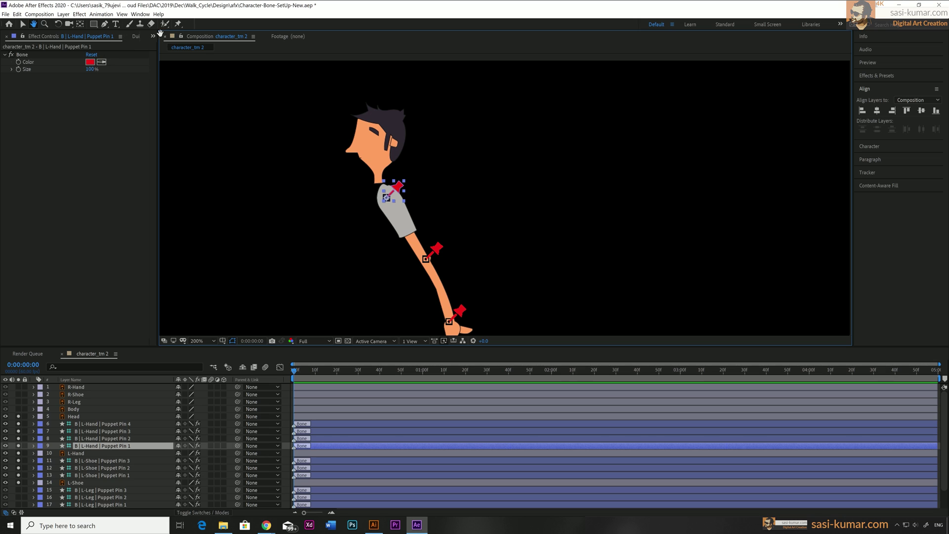
click(178, 23)
click(380, 180)
click(73, 417)
click(379, 183)
Step: Add Duik bones to Puppet Pins 1 and 2 of the Head mesh and collapse the layer's properties
click(56, 468)
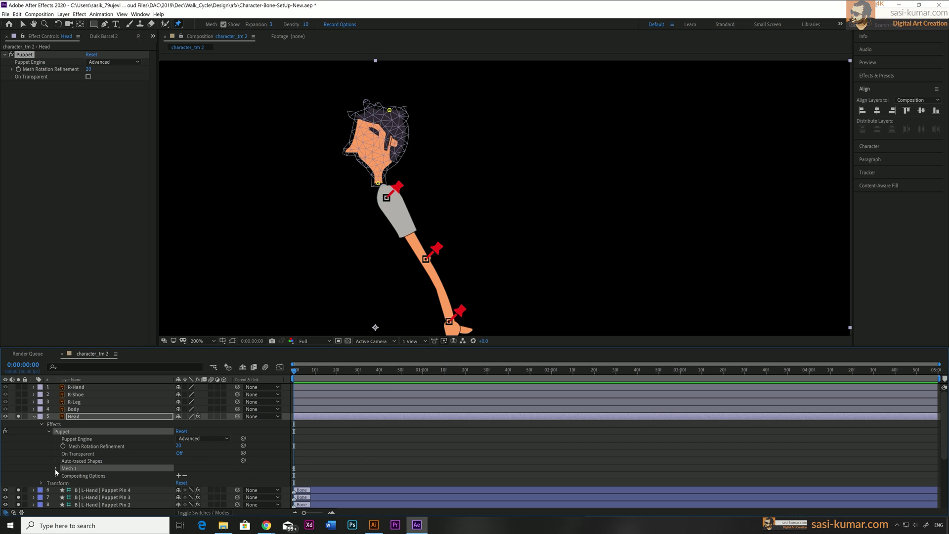
click(96, 501)
click(104, 36)
click(83, 138)
click(34, 431)
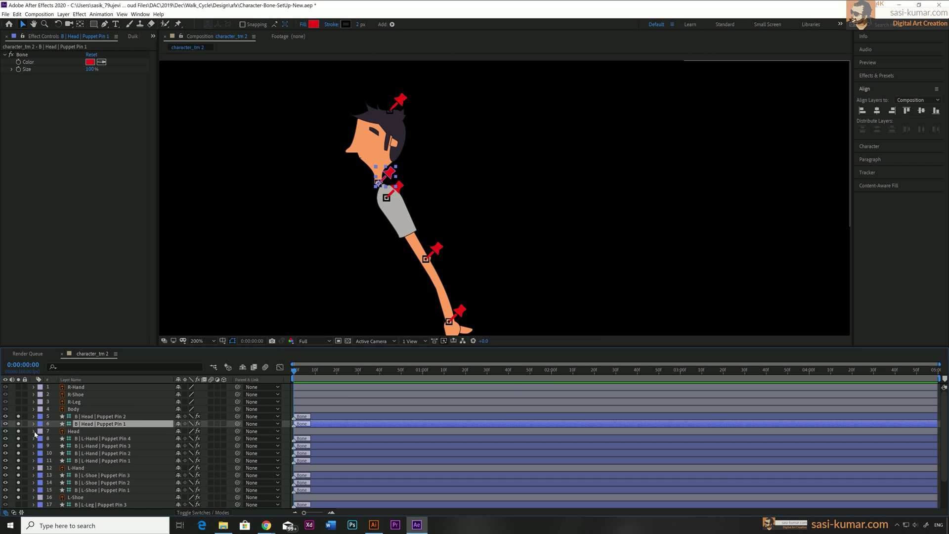
Step: Turn off solo for the head, left hand and left shoe layers and their bones, and solo only the Body layer
click(79, 410)
drag(18, 416, 18, 468)
click(18, 410)
drag(471, 268, 494, 175)
Step: Place four puppet position pins on the Body layer, at the bottom of the hips, the waist, the chest and the collar
key(ctrl+p)
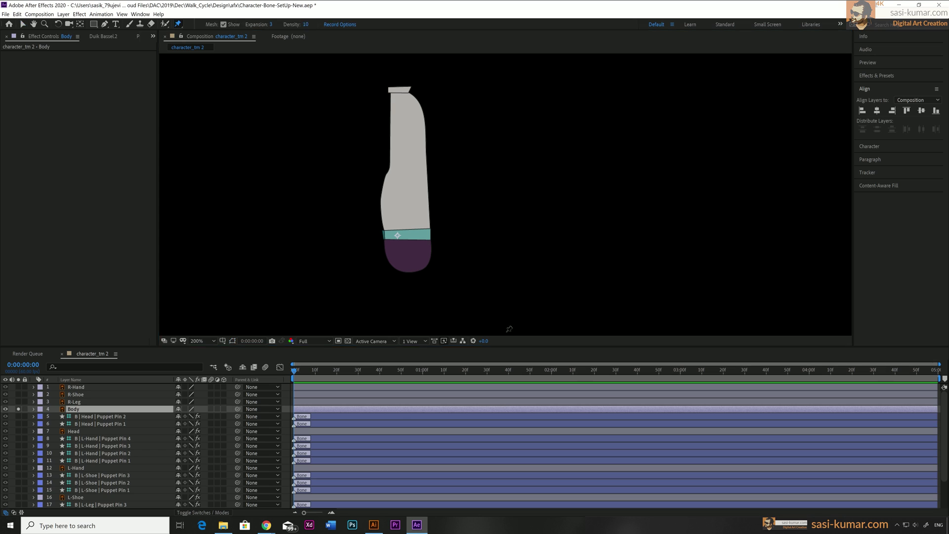
click(415, 270)
click(406, 228)
click(410, 162)
click(399, 89)
Step: Add Duik bones to Puppet Pins 1 to 4 of the Body mesh
click(56, 461)
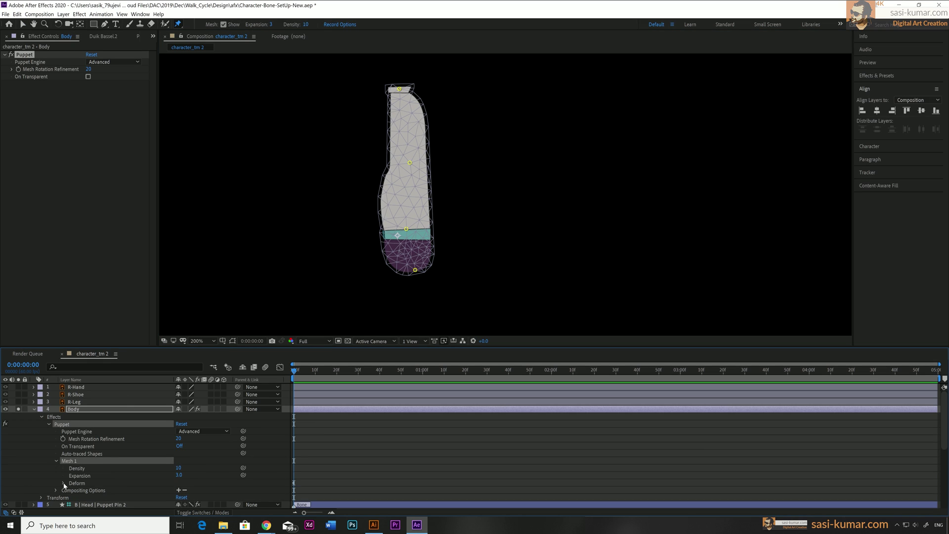
click(63, 483)
scroll(74, 482, down, 2)
click(90, 461)
shift+click(90, 440)
click(104, 36)
click(73, 137)
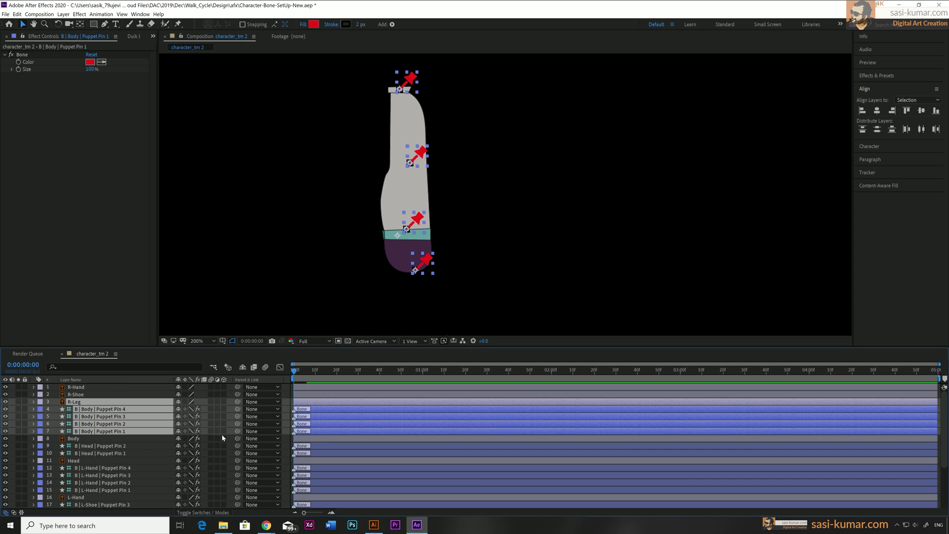
click(136, 430)
Step: Hide the R-Leg layer
scroll(7, 433, up, 3)
click(74, 401)
click(6, 401)
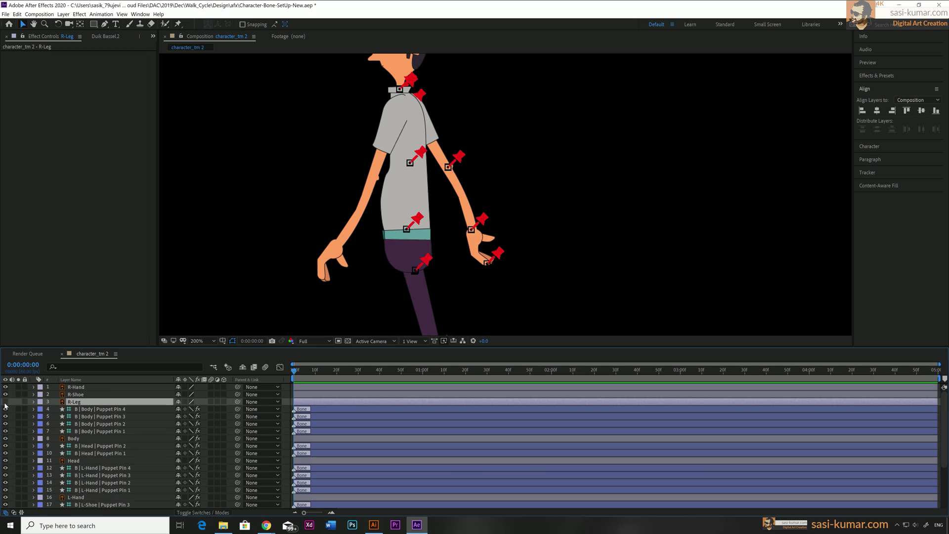
Step: Show and solo the R-Leg layer and place three puppet position pins on it at the hip, knee and ankle
click(6, 402)
scroll(480, 247, up, 1)
click(18, 402)
scroll(480, 265, down, 1)
drag(481, 265, 467, 245)
key(ctrl+p)
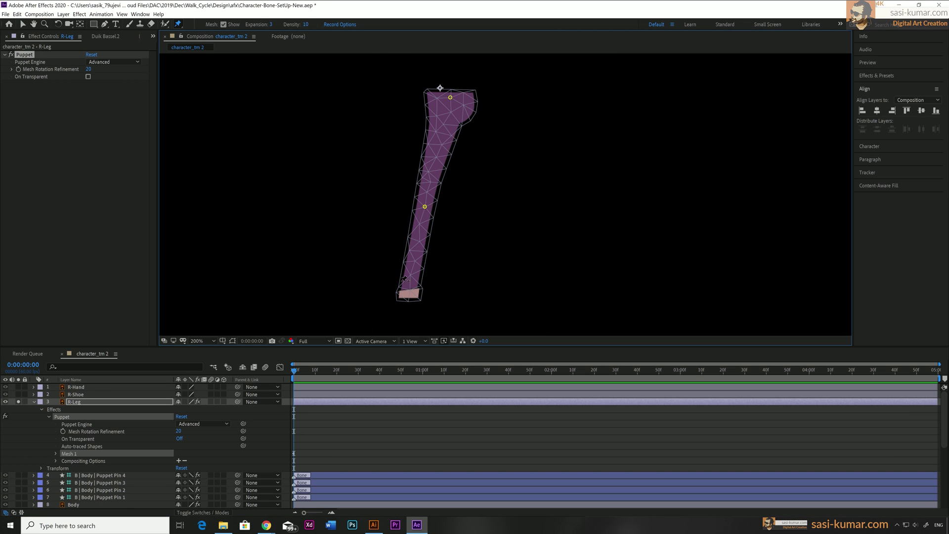
click(71, 483)
scroll(50, 445, down, 3)
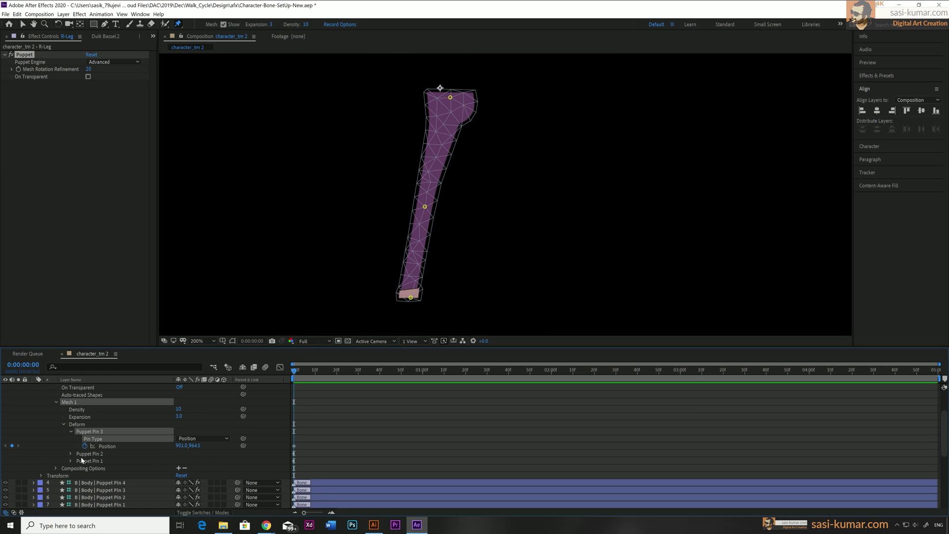
Step: Add Duik bones to Puppet Pins 1 to 3 of the R-Leg mesh
scroll(79, 445, up, 1)
click(70, 453)
click(94, 467)
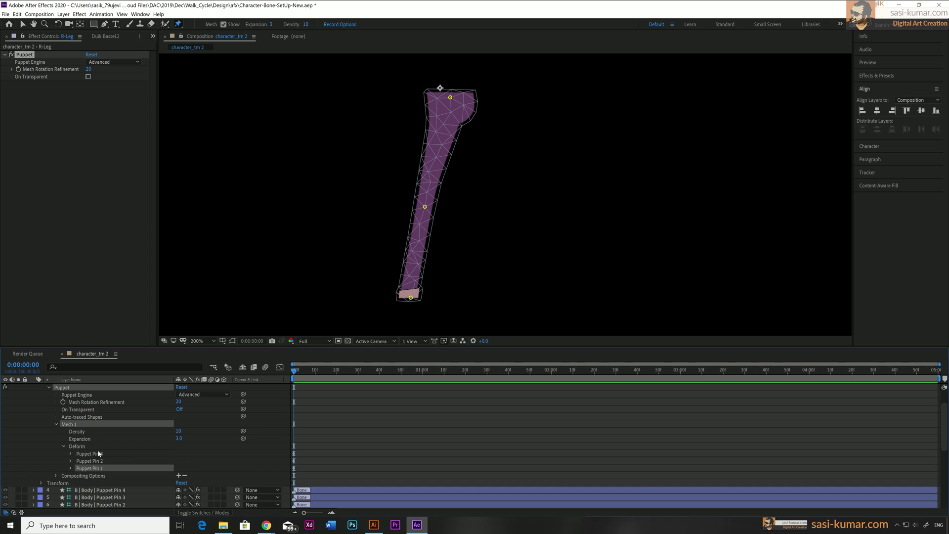
shift+click(97, 453)
click(105, 36)
click(77, 140)
Step: Pin the R-Shoe layer with three puppet pins and the R-Hand layer with four, adding Duik bones to all of them
click(99, 394)
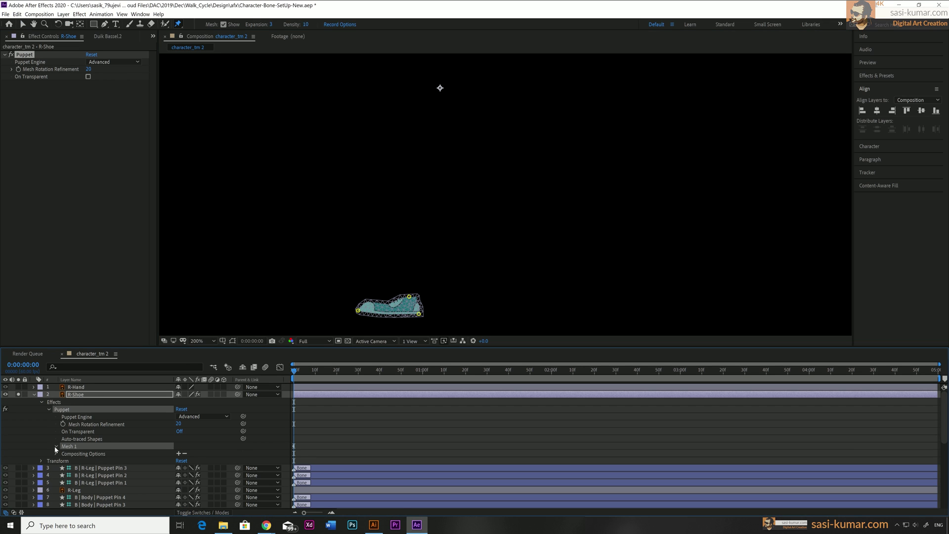
click(56, 446)
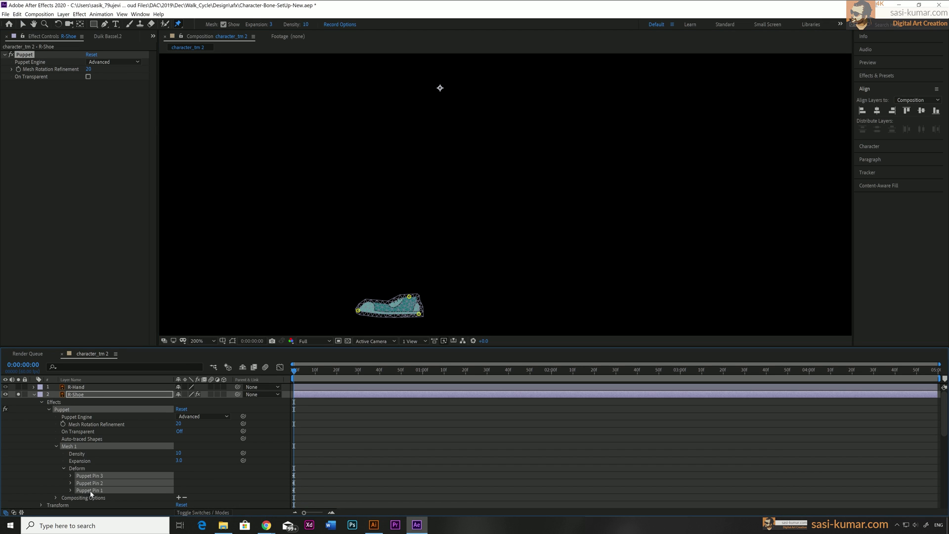
click(111, 38)
click(102, 132)
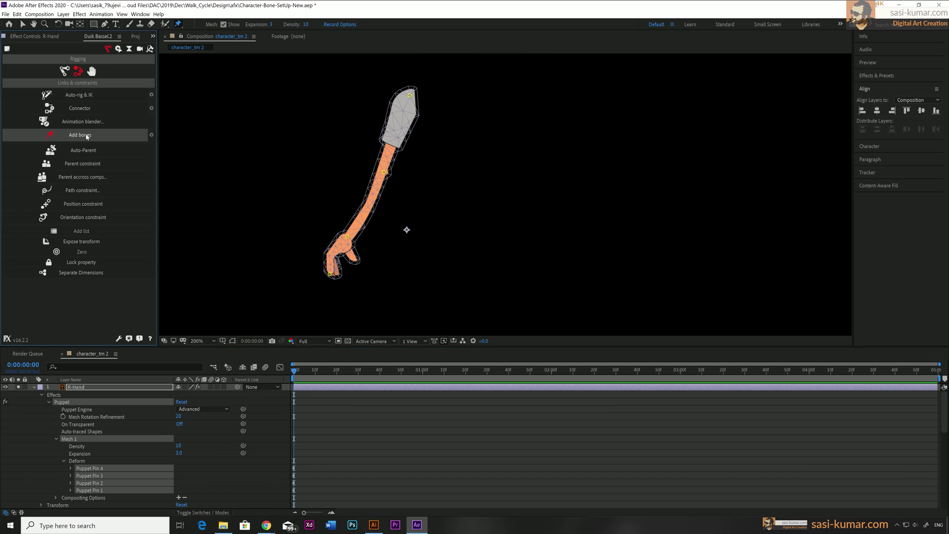
click(99, 133)
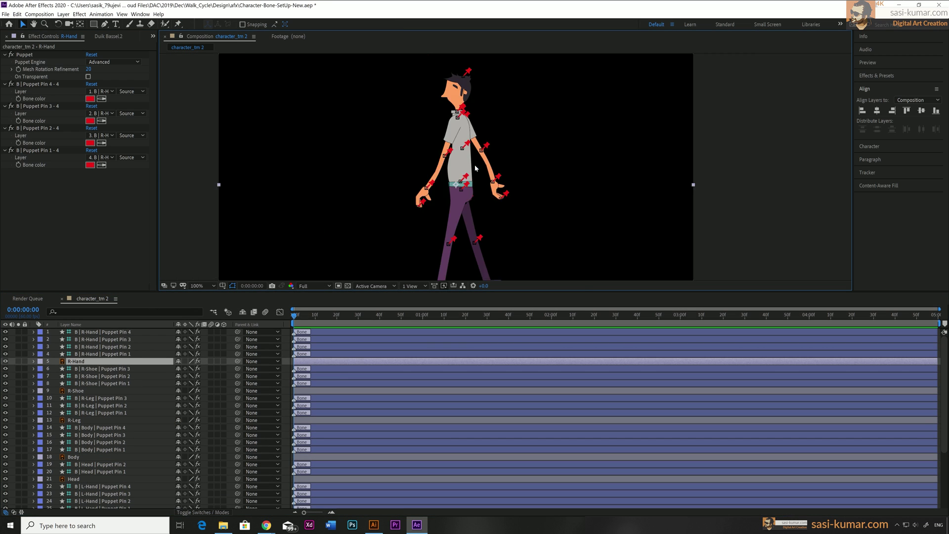
Step: Try moving the B | R-Hand | Puppet Pin 2 bone sideways in the composition, and undo the move
click(736, 173)
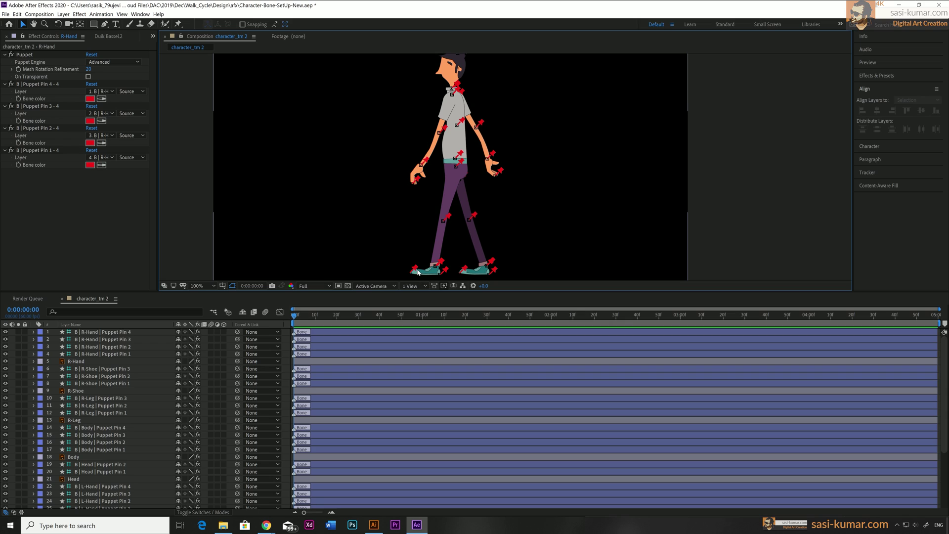
click(446, 219)
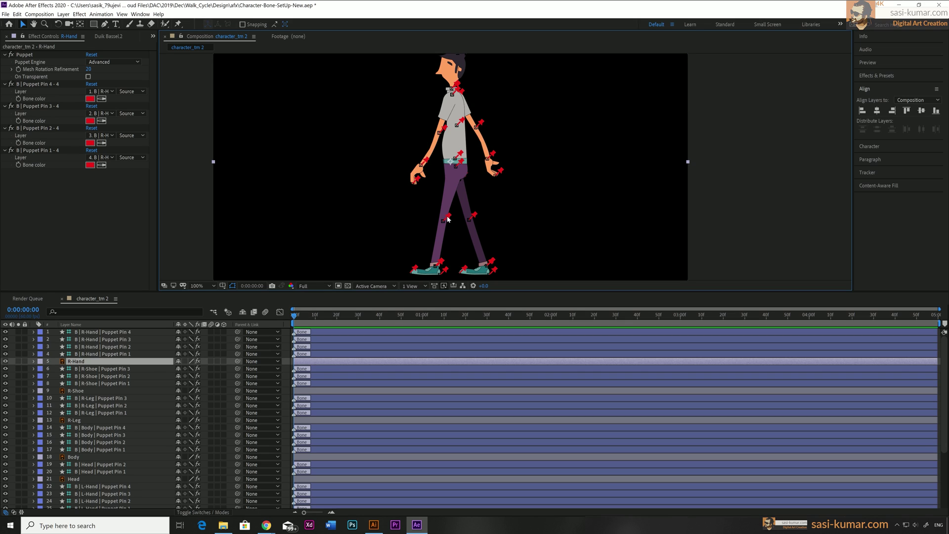
click(108, 354)
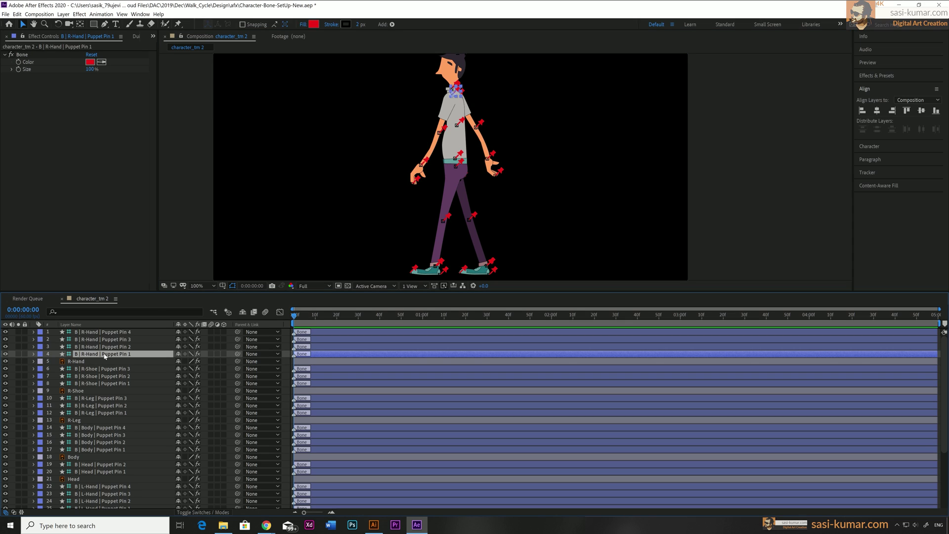
click(108, 347)
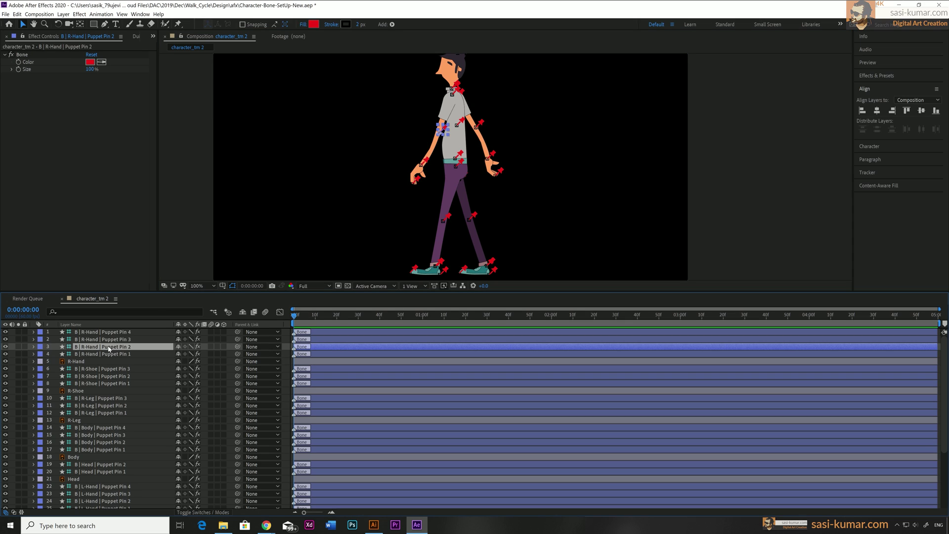
click(443, 130)
mouse_move(448, 130)
mouse_down()
mouse_move(430, 129)
mouse_move(461, 130)
mouse_up()
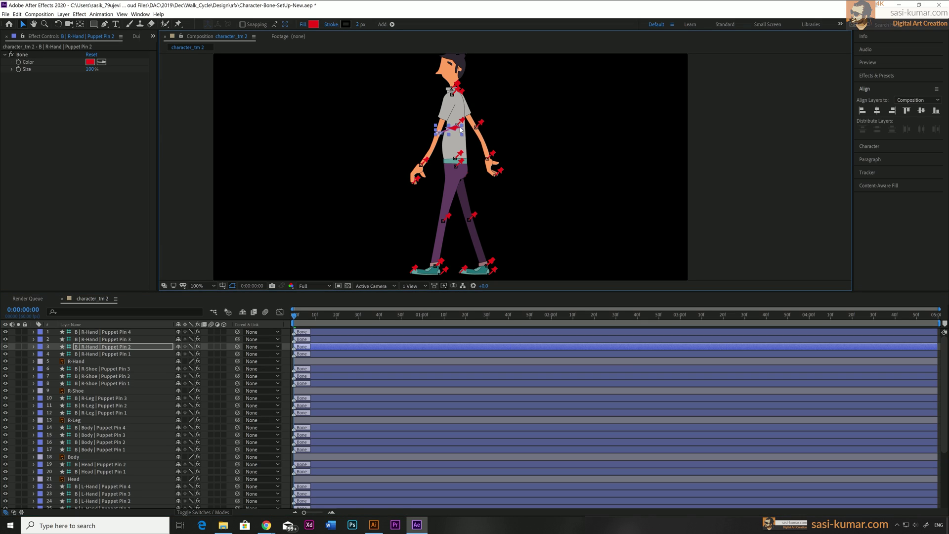
key(ctrl+z)
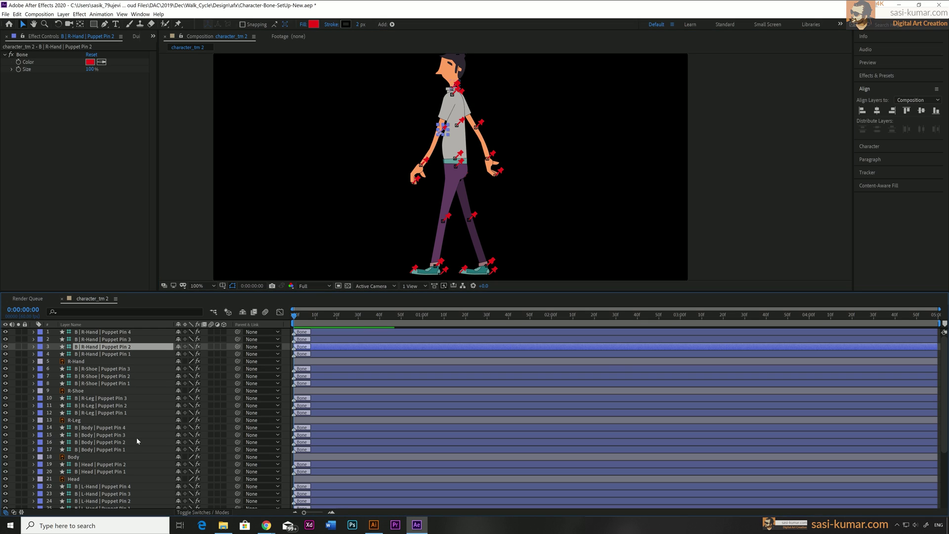
mouse_move(443, 130)
mouse_down()
mouse_move(459, 145)
mouse_move(443, 129)
mouse_up()
click(483, 130)
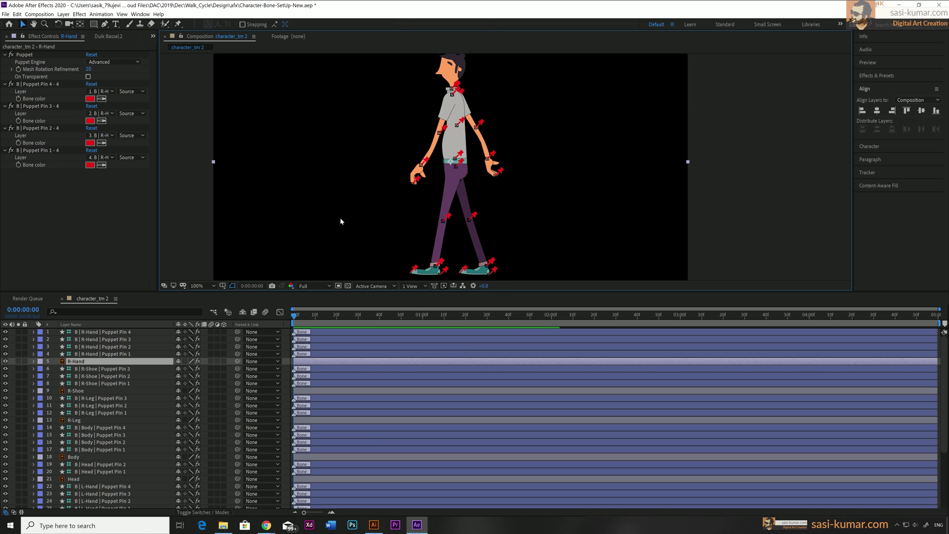
Step: Create a Duik Hominoid structure with no layers selected
click(763, 185)
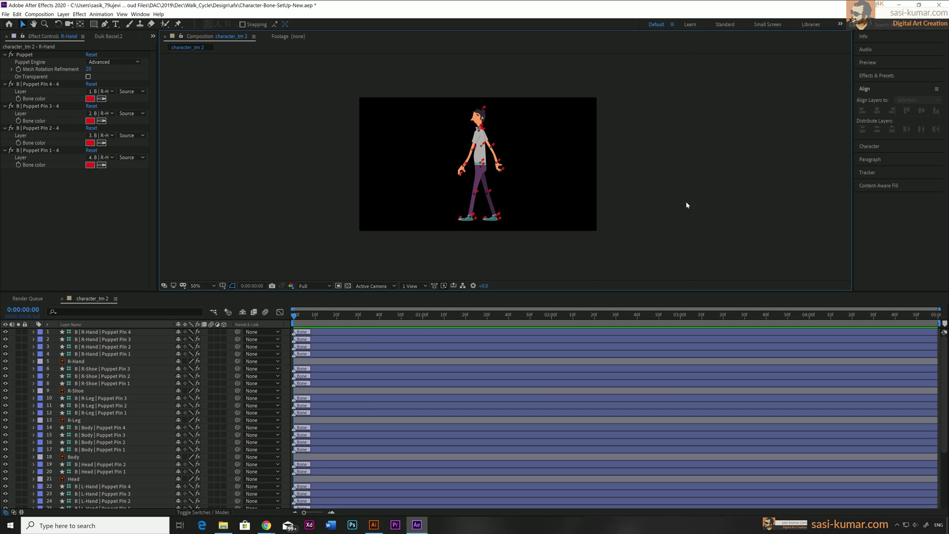
drag(334, 292, 331, 355)
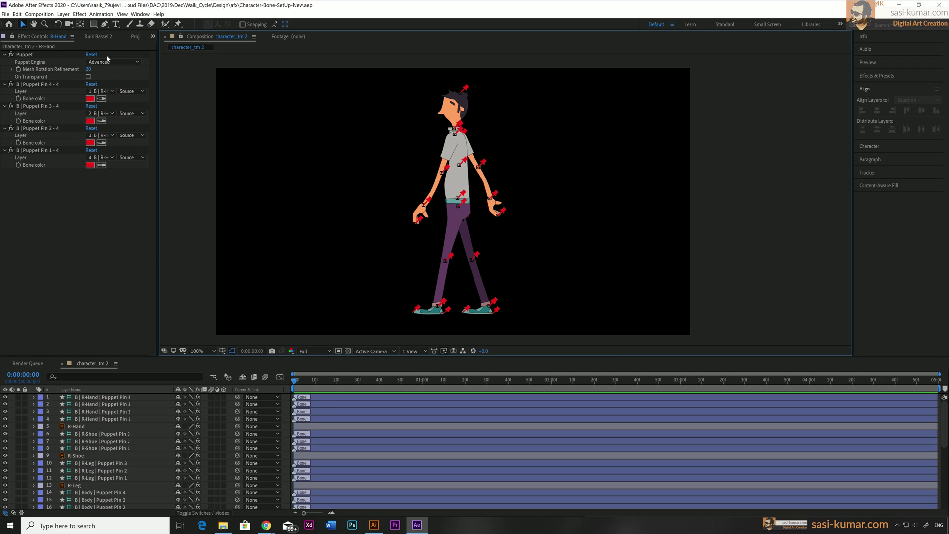
click(97, 36)
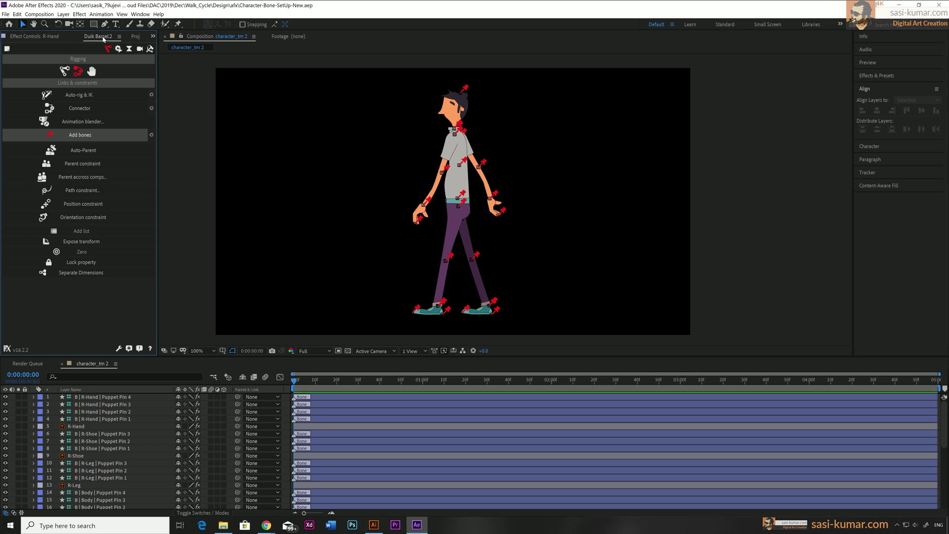
click(63, 72)
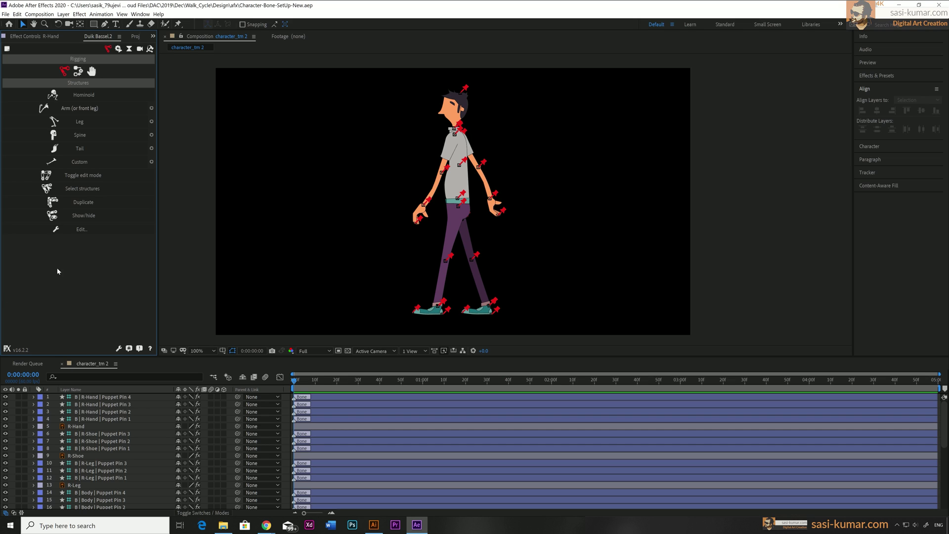
click(89, 95)
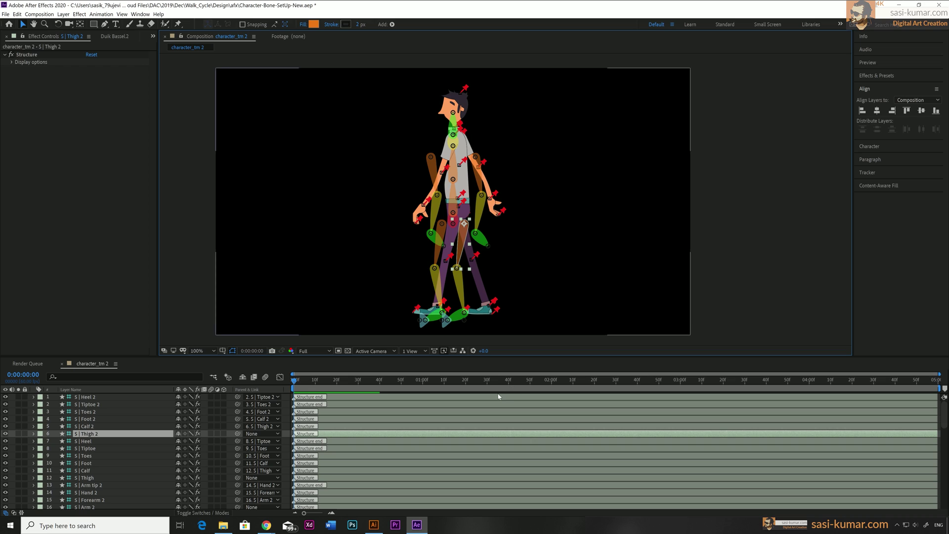
Step: Move the S | Thigh 2 leg structure out to the character's right and the S | Thigh leg structure out to the left
drag(464, 223, 587, 208)
click(441, 235)
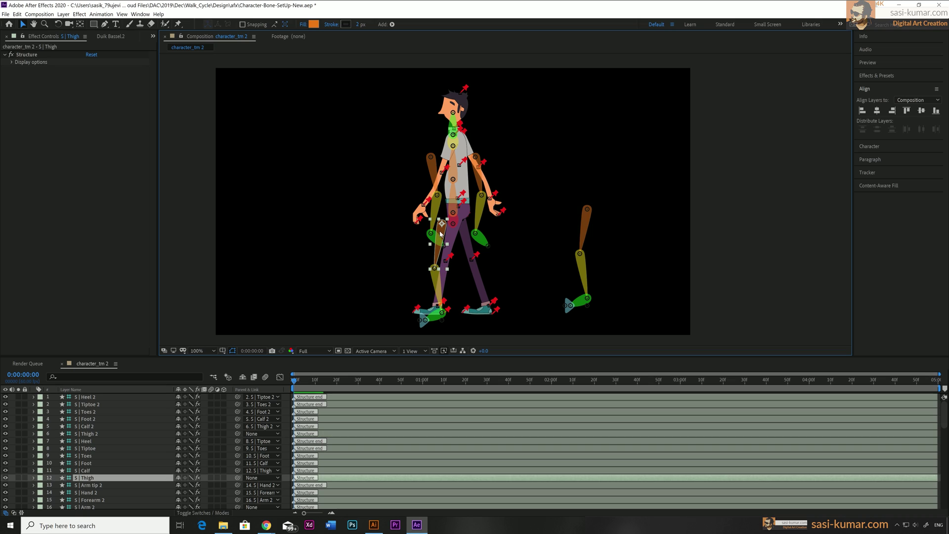
drag(441, 223, 346, 198)
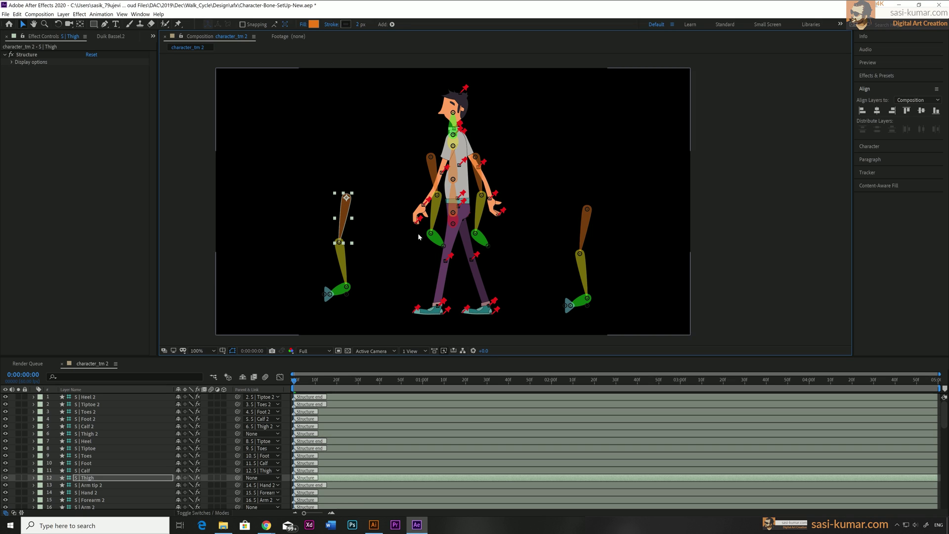
Step: Move the two arm structures out to either side of the character and the S | Hips spine structure just right of the body
click(436, 213)
drag(436, 213, 363, 122)
click(477, 153)
drag(477, 153, 576, 119)
click(454, 223)
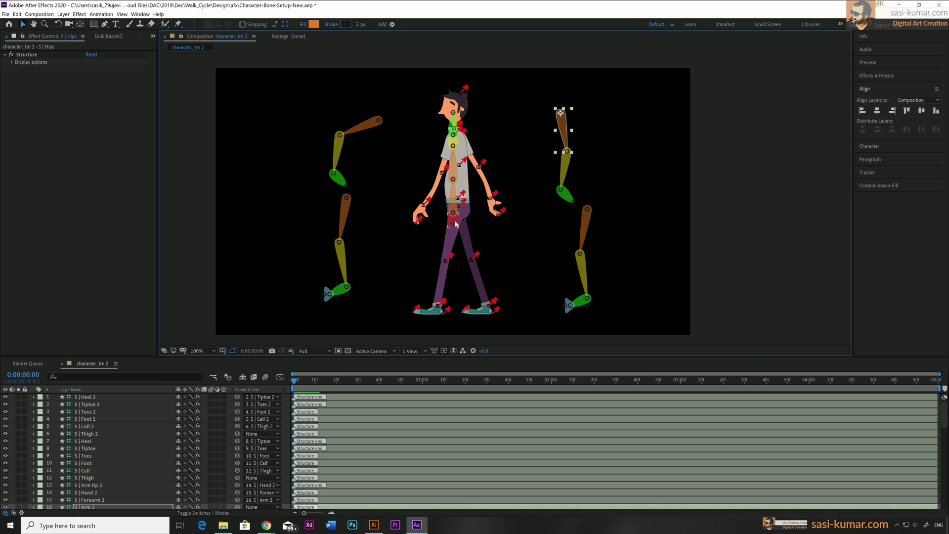
drag(456, 223, 533, 198)
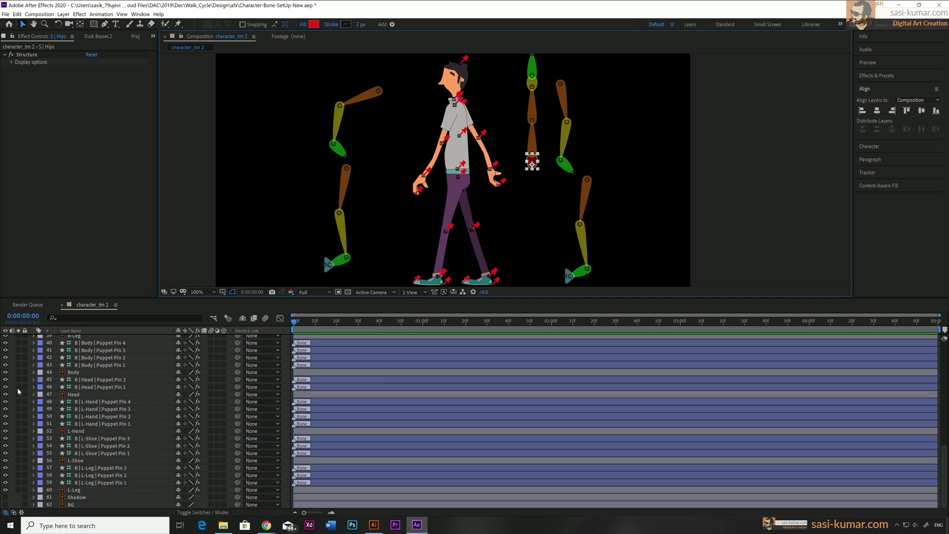
Step: Solo the Body layer and its four Body puppet pin bones, leaving the Head bones unsoloed
click(18, 386)
click(19, 379)
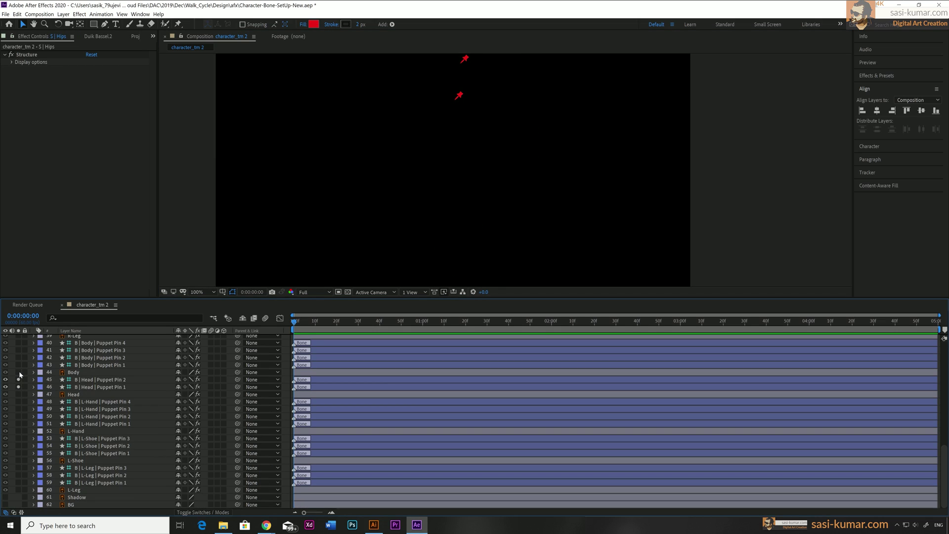
click(18, 372)
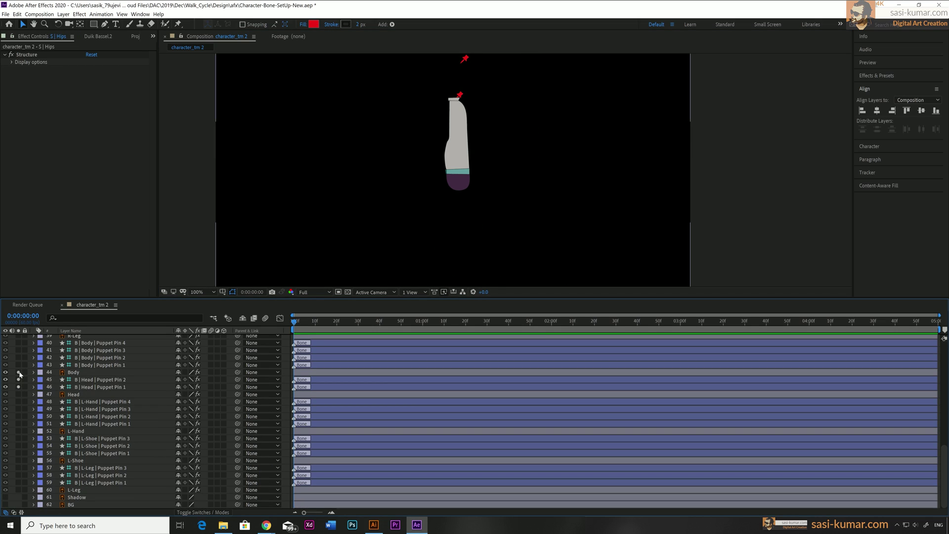
click(19, 386)
click(19, 378)
click(18, 356)
click(18, 349)
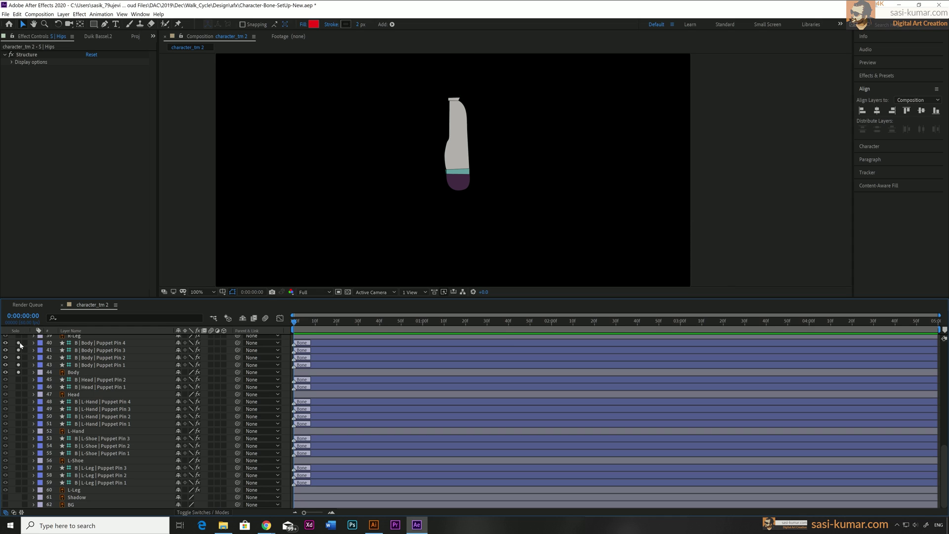
click(19, 342)
Step: Solo the S | Hips, Spine, Spine 2, Neck, Head and Spine tip structure layers as well
scroll(117, 428, up, 10)
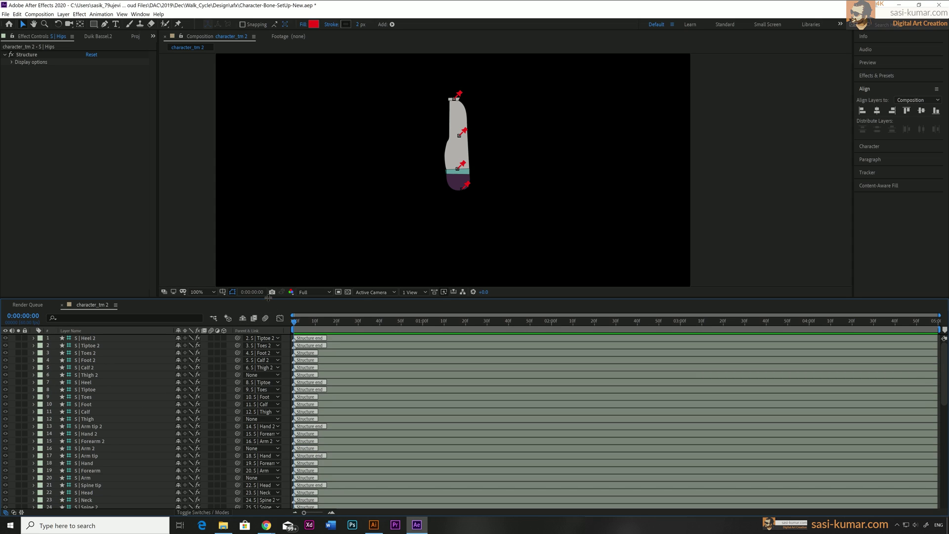
drag(270, 298, 269, 262)
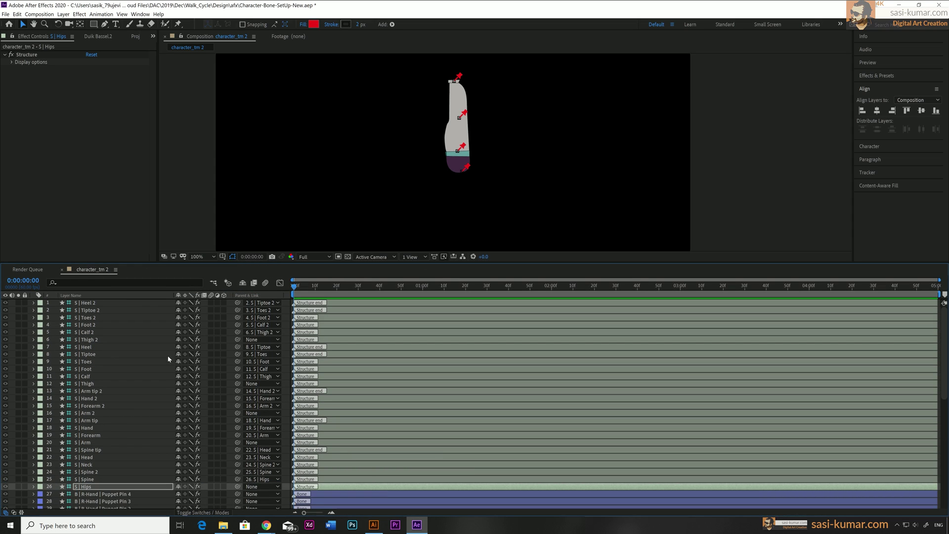
click(19, 486)
click(18, 479)
click(19, 472)
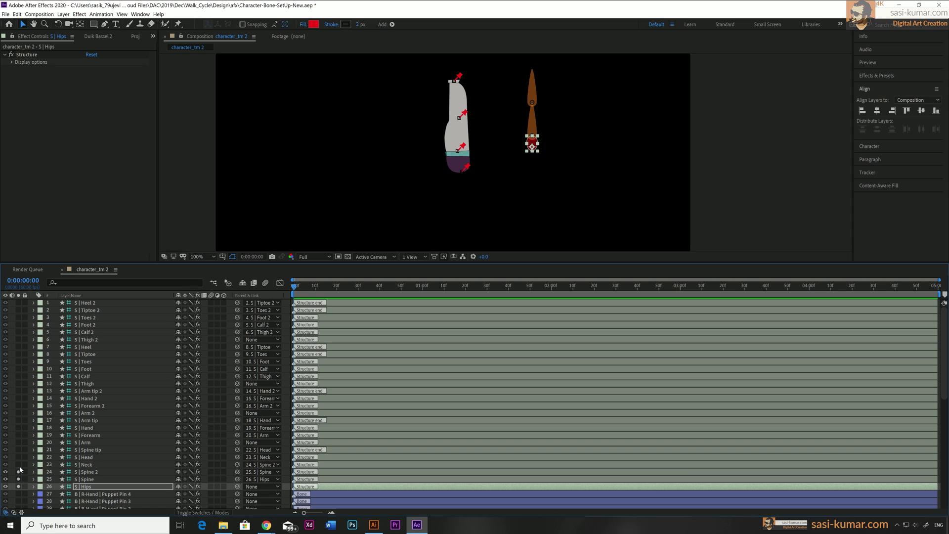
click(19, 464)
click(19, 457)
click(19, 449)
Step: Move the S | Hips structure onto the body and align its joint with the puppet pin at the bottom of the hips
drag(531, 143, 460, 169)
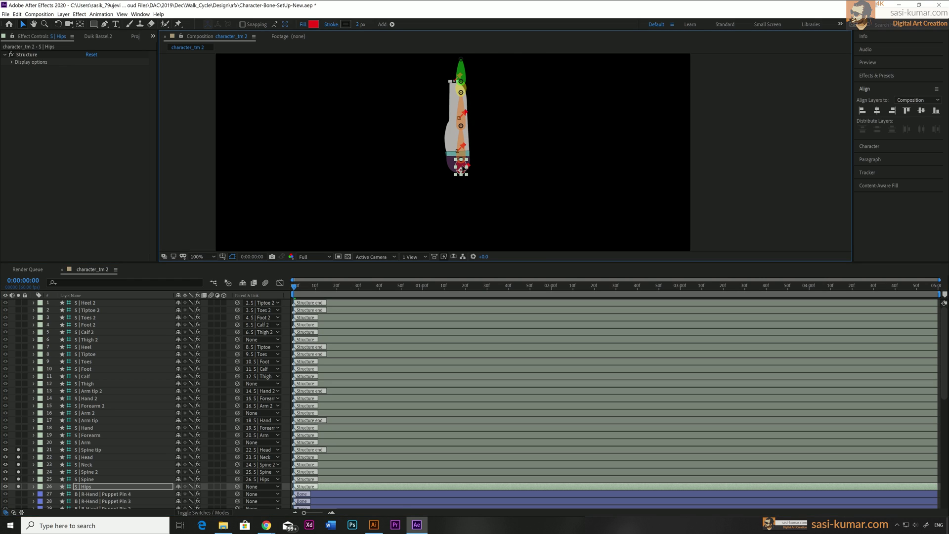
scroll(492, 155, up, 4)
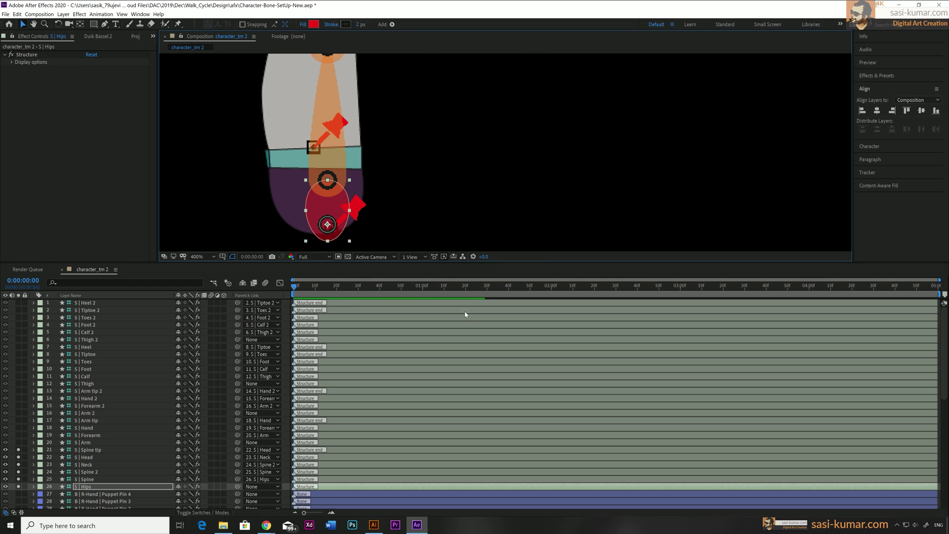
drag(487, 261, 472, 343)
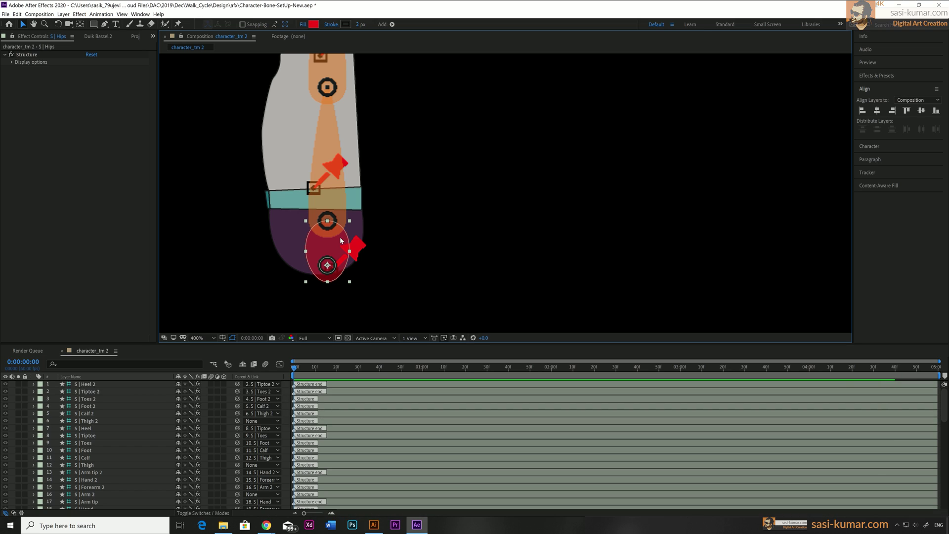
drag(337, 251, 338, 257)
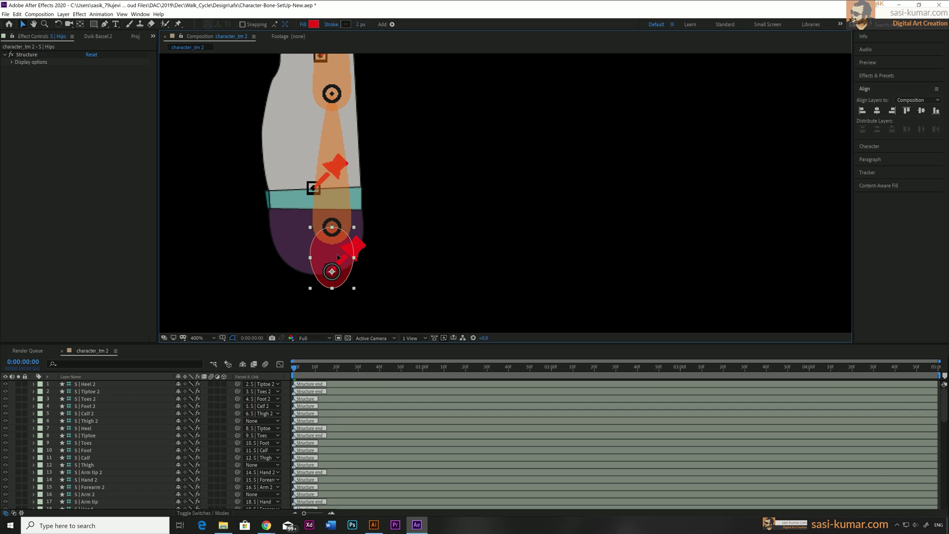
Step: Align the S | Spine joint with the waist puppet pin and the S | Spine 2 joint with the pin in the middle of the torso
click(339, 225)
drag(339, 225, 320, 187)
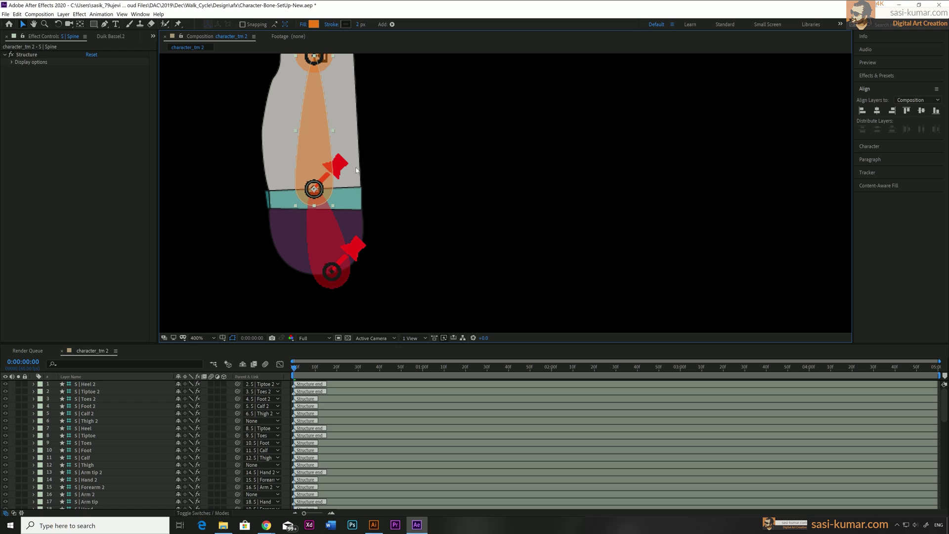
drag(366, 115, 373, 262)
click(322, 203)
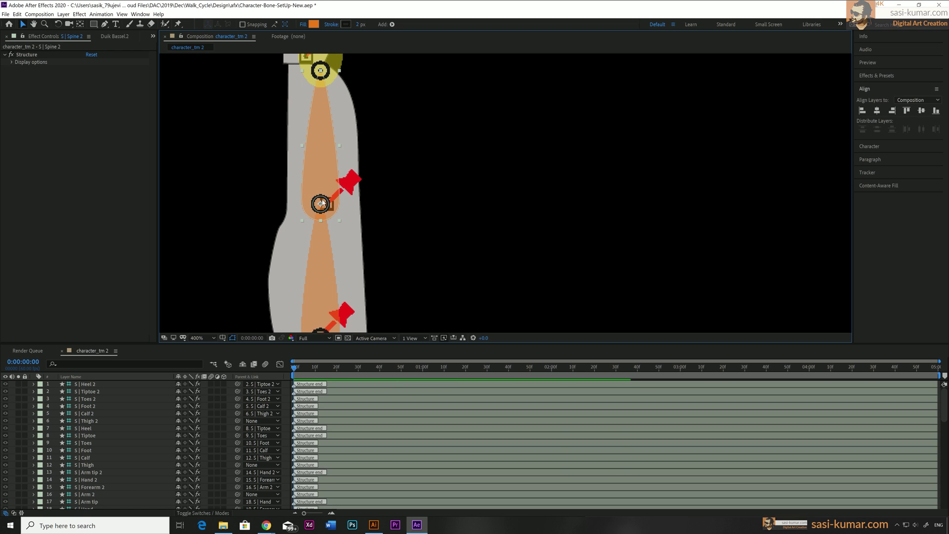
drag(320, 204, 328, 205)
Step: Align the S | Neck joint with the puppet pin at the top of the body
drag(401, 109, 454, 244)
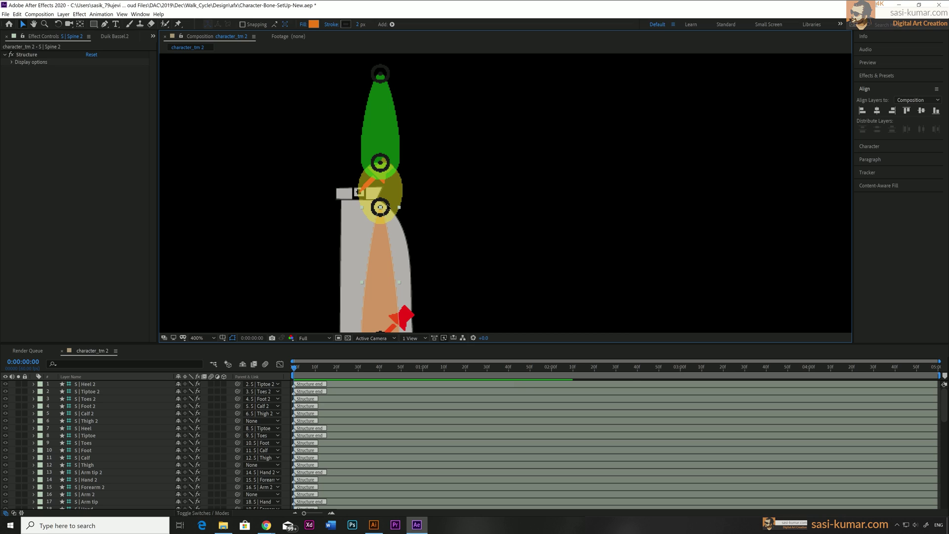
click(381, 165)
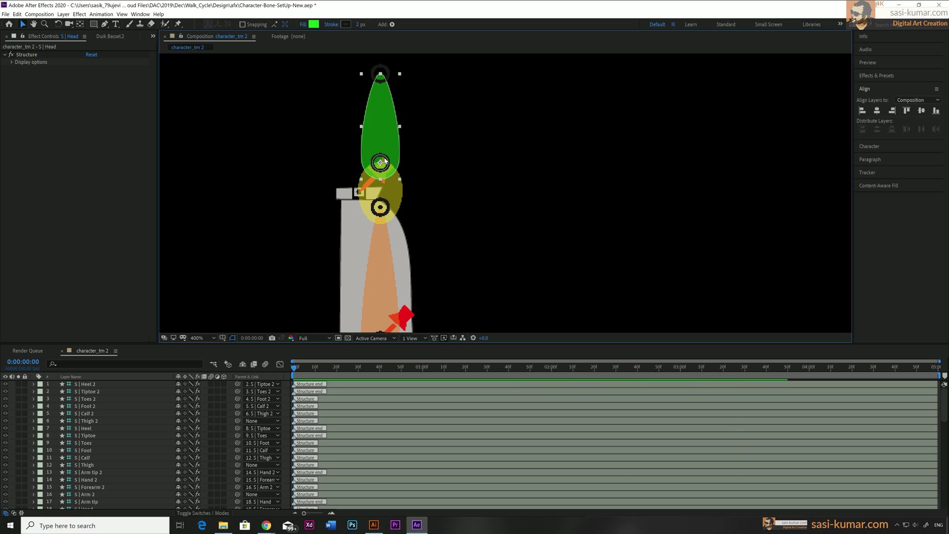
drag(380, 207, 360, 192)
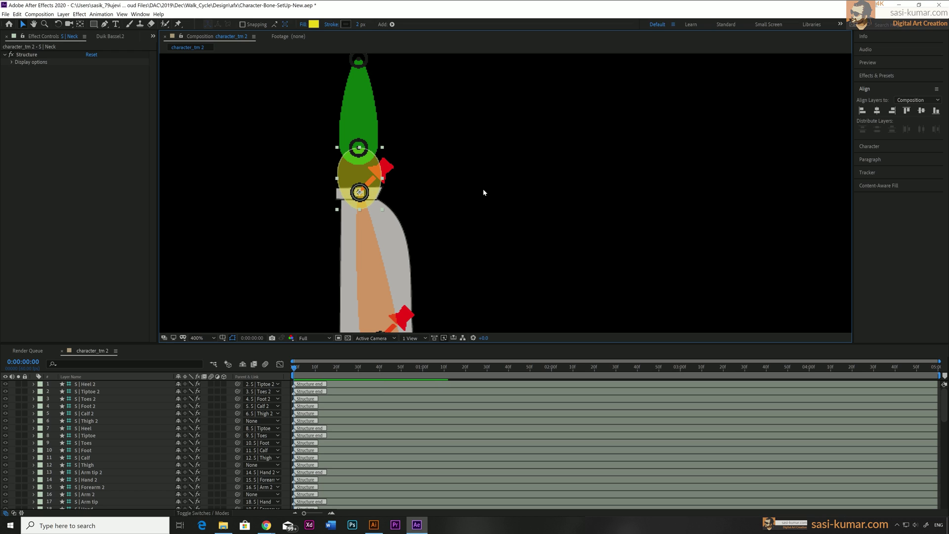
scroll(468, 185, down, 2)
key(space)
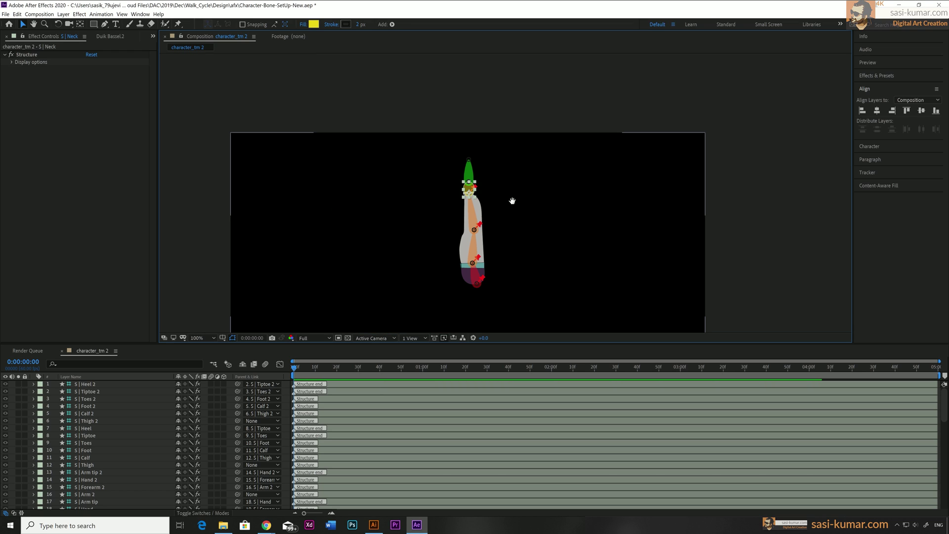
drag(509, 199, 497, 125)
click(760, 160)
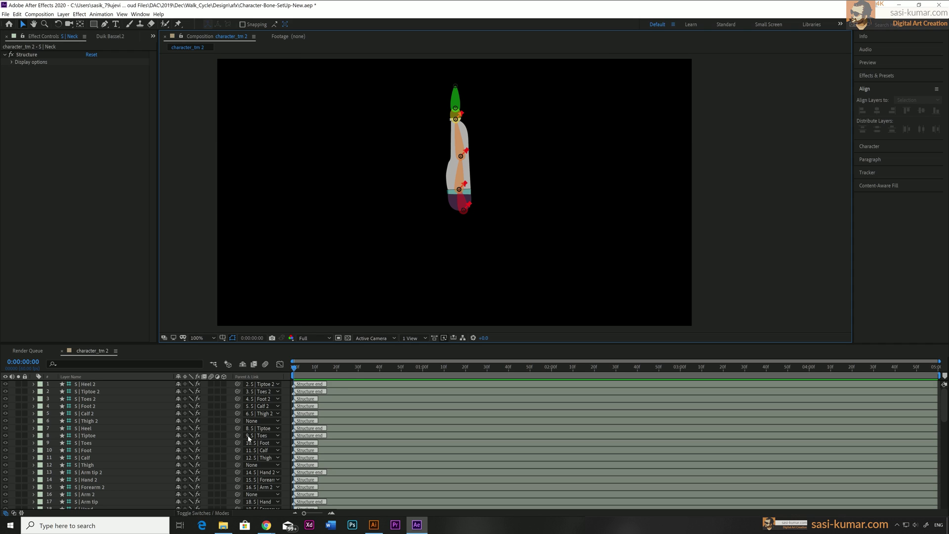
Step: Parent the B | Body | Puppet Pin 1 bone to the S | Hips structure, keeping that structure visible and soloed
drag(361, 343, 360, 290)
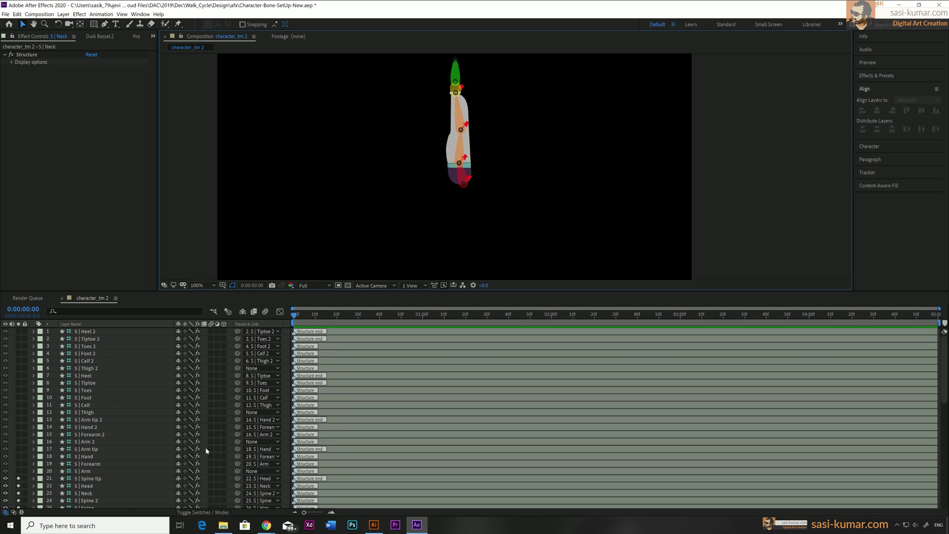
scroll(205, 447, down, 7)
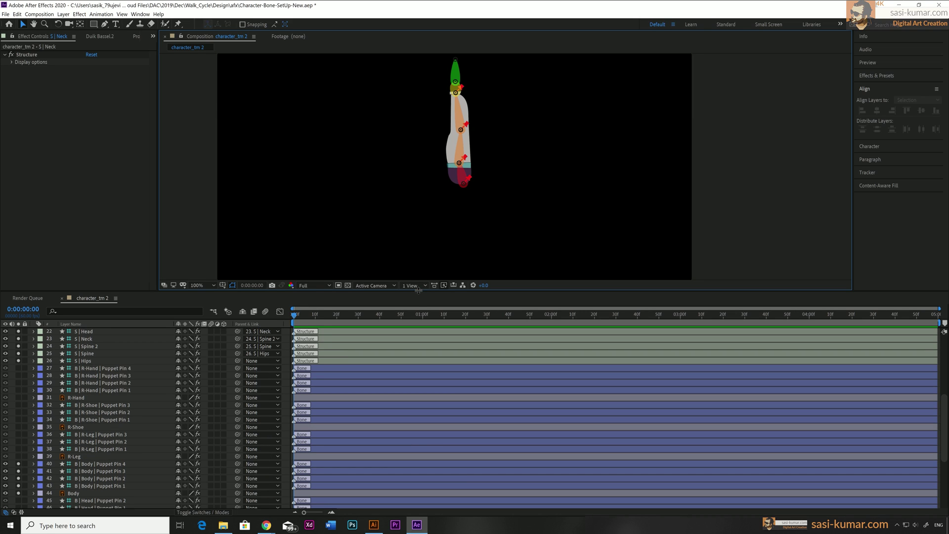
drag(421, 291, 421, 289)
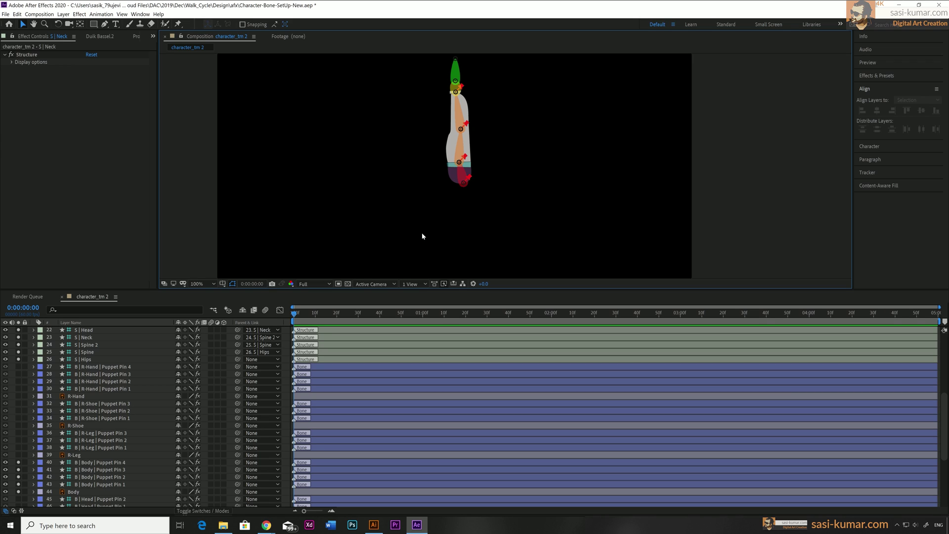
drag(422, 236, 422, 220)
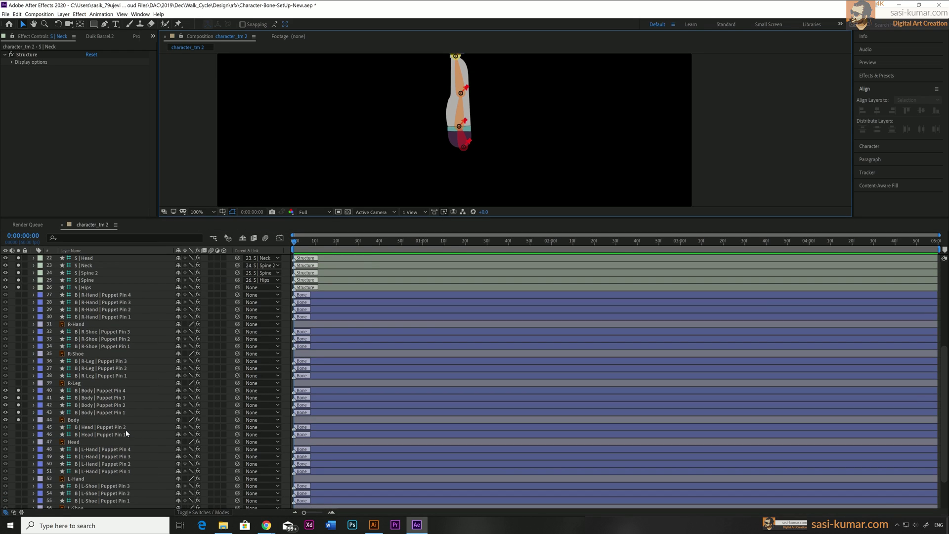
click(95, 413)
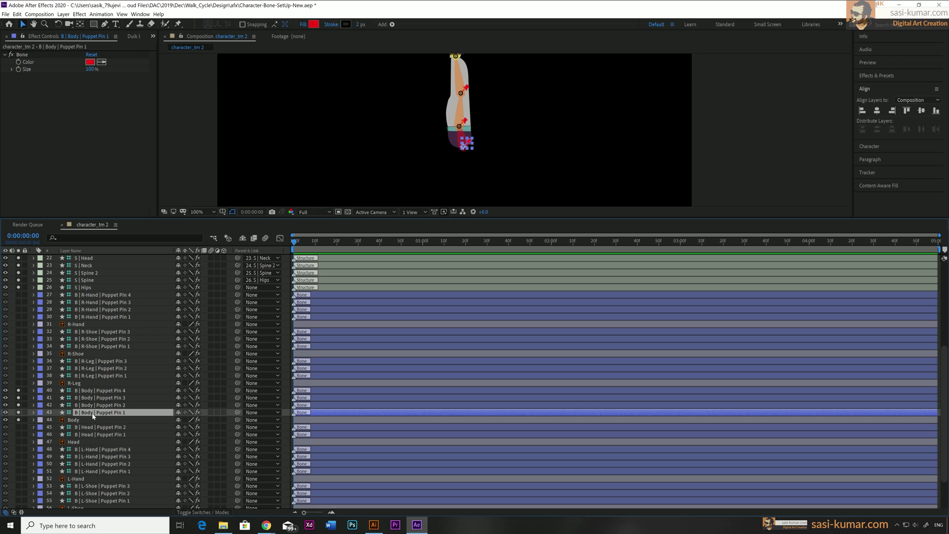
click(5, 287)
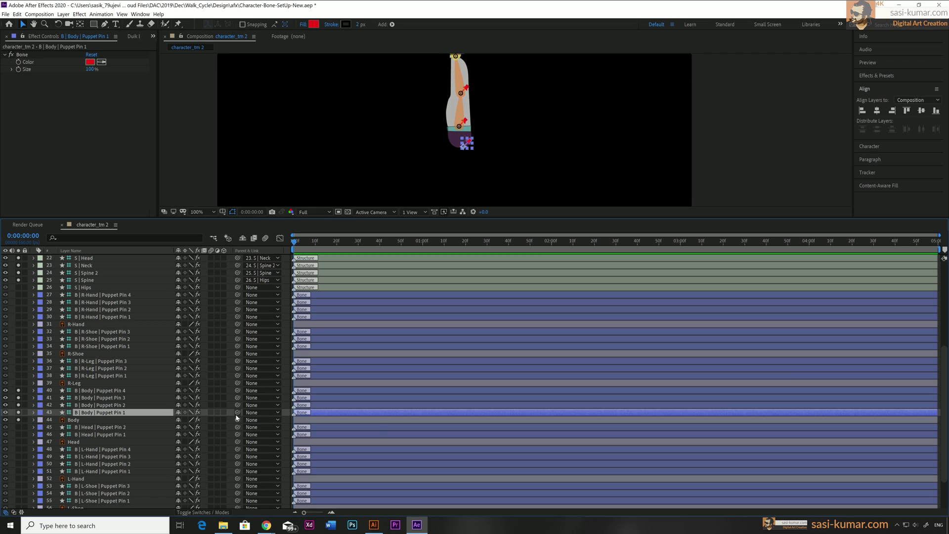
drag(237, 412, 109, 285)
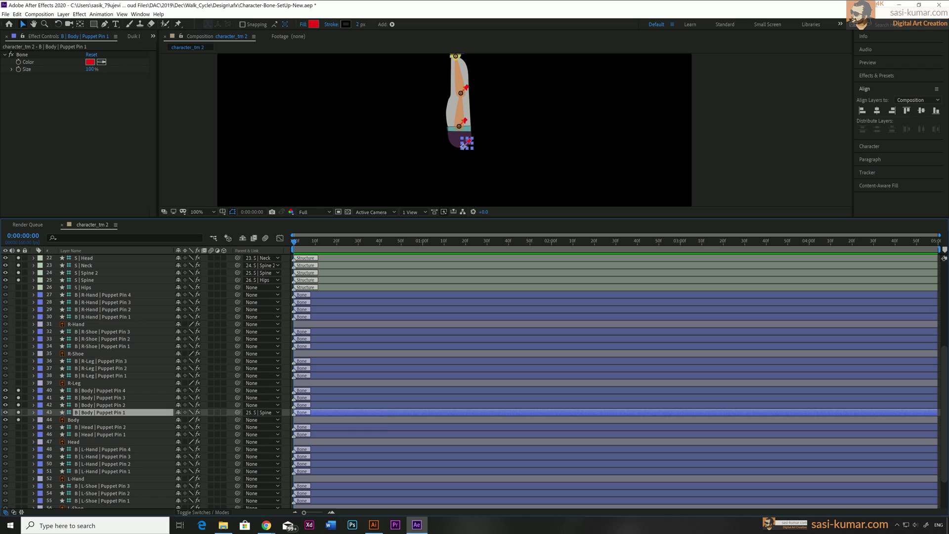
click(18, 288)
Step: Parent Body Puppet Pin 2 to S | Spine, Puppet Pin 3 to S | Spine 2 and Puppet Pin 4 to S | Neck
drag(238, 405, 99, 279)
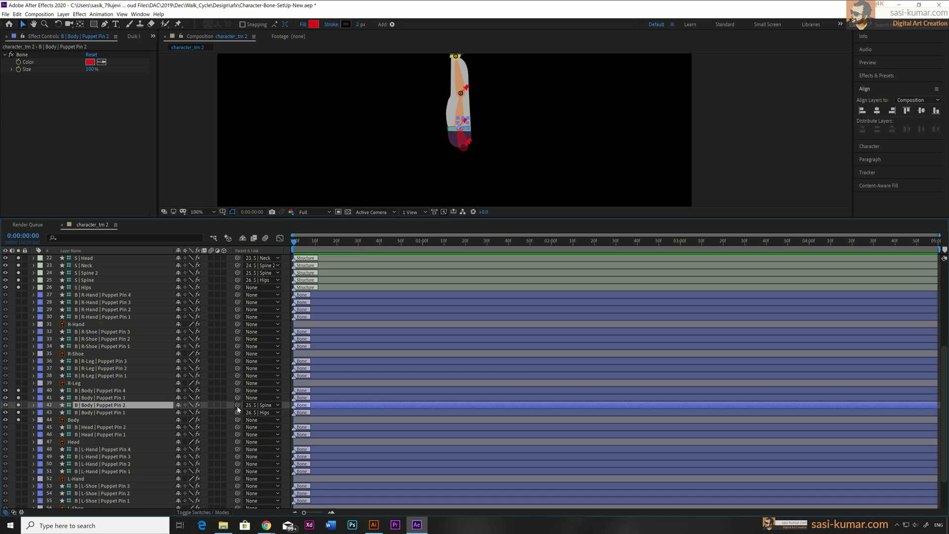
drag(237, 406, 98, 280)
click(130, 399)
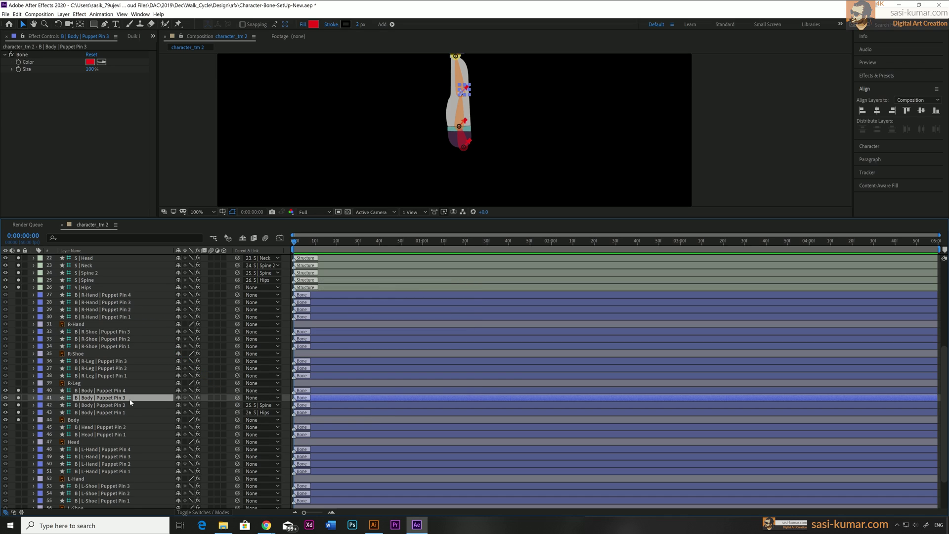
drag(237, 397, 100, 275)
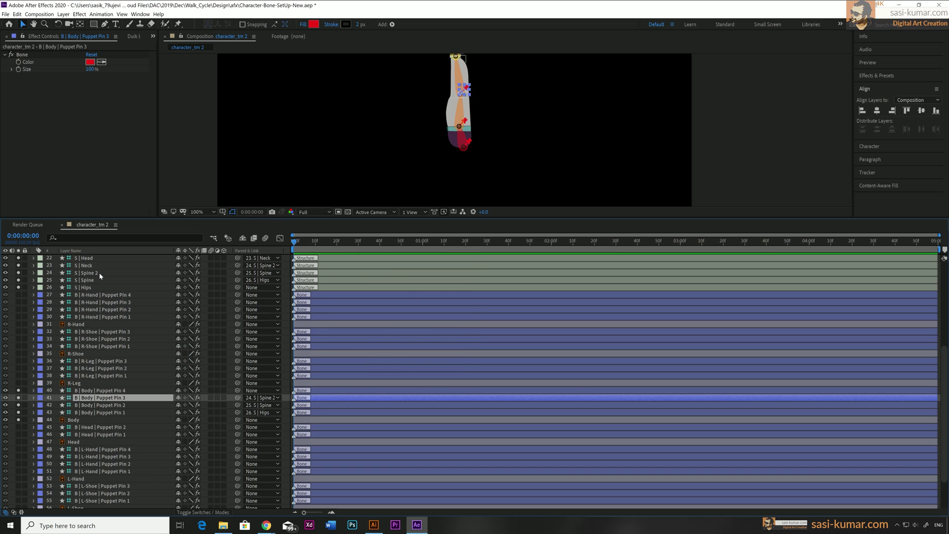
click(91, 391)
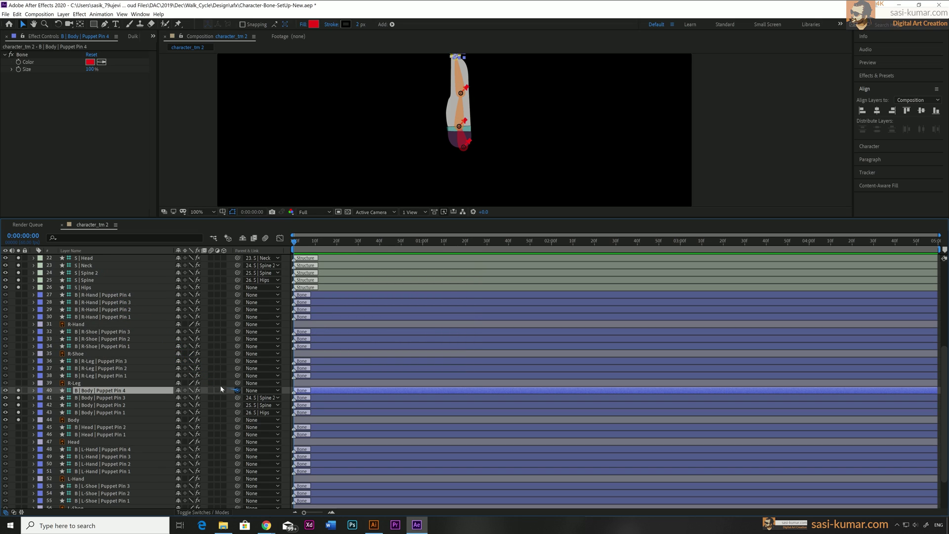
drag(237, 390, 97, 279)
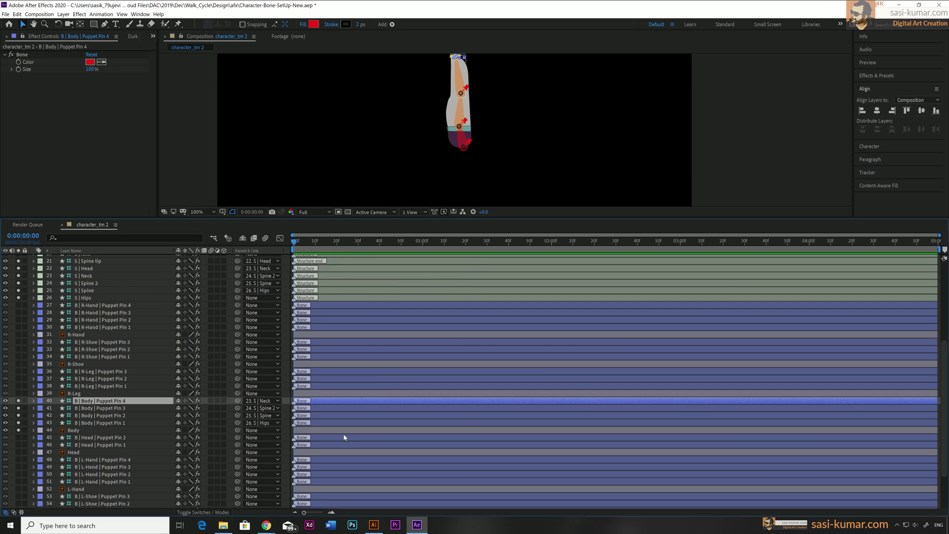
Step: Turn off all layer solos, mark the four Body puppet pin bones as shy and hide the shy layers
key(period)
key(shift+slash)
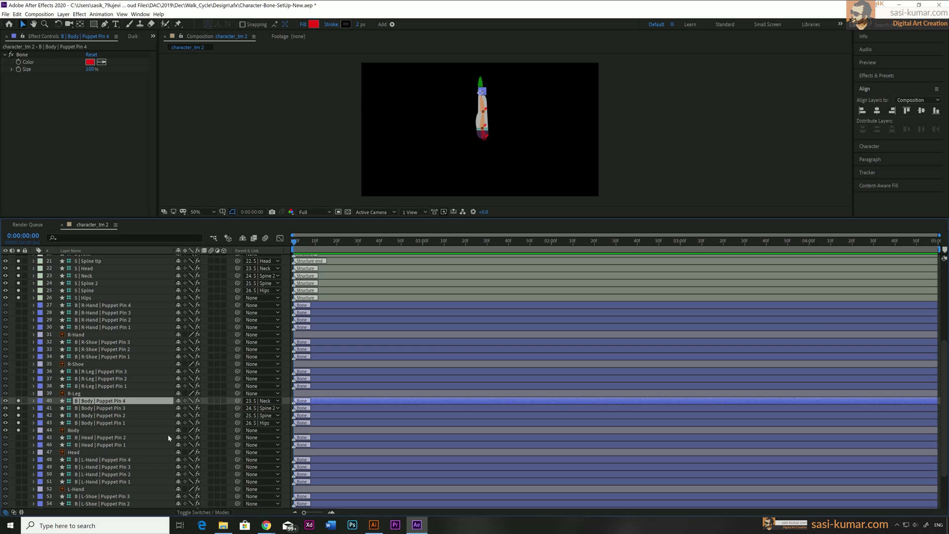
click(179, 402)
click(242, 238)
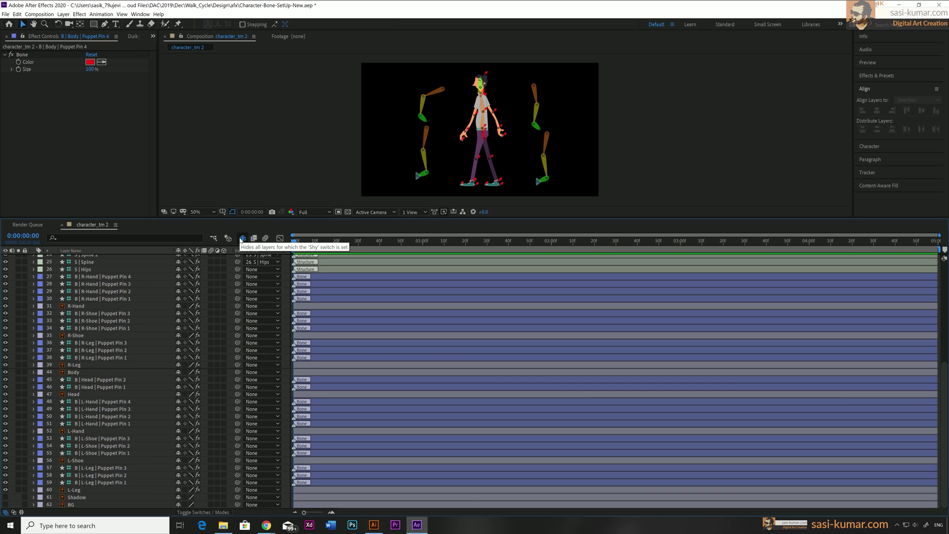
click(629, 152)
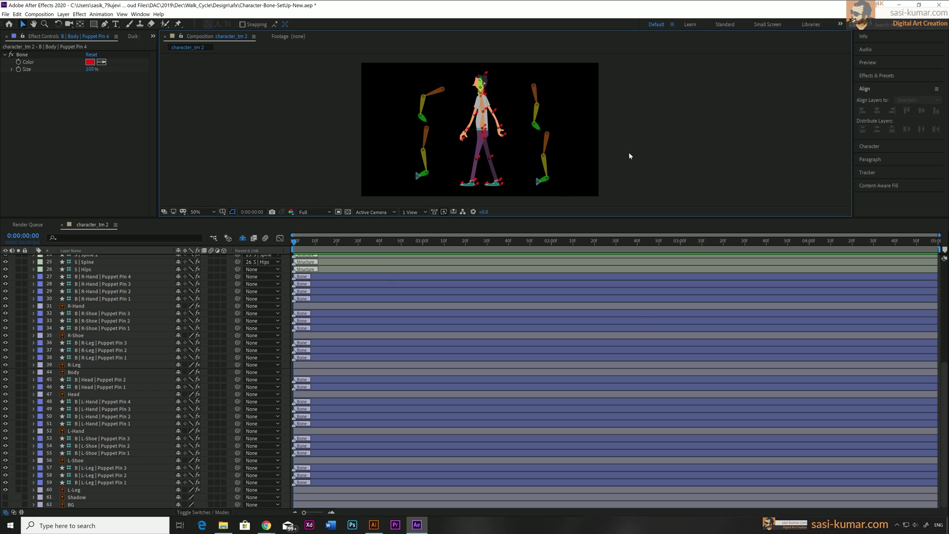
Step: Move the S | Thigh 2 leg structure onto the left leg and solo it with the L-Leg and L-Shoe layers and their bones
click(546, 143)
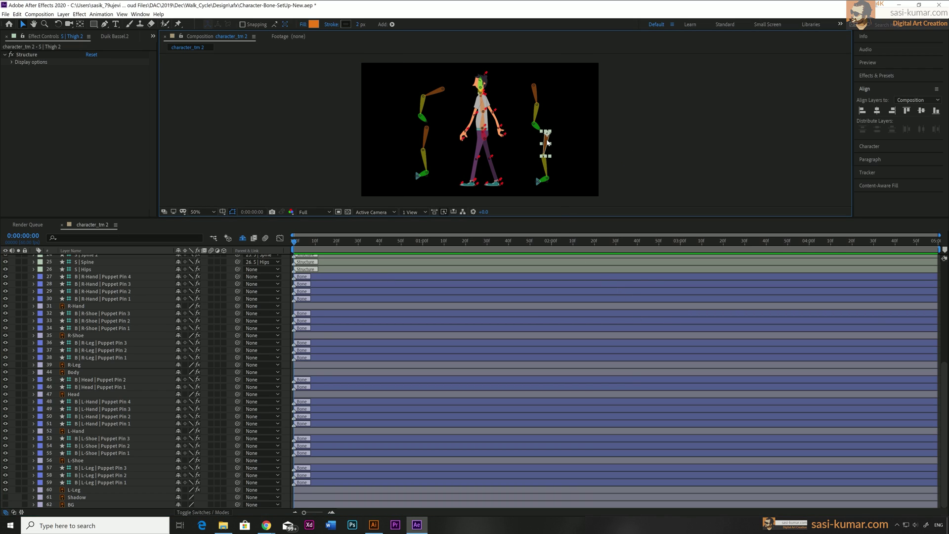
drag(548, 143, 496, 147)
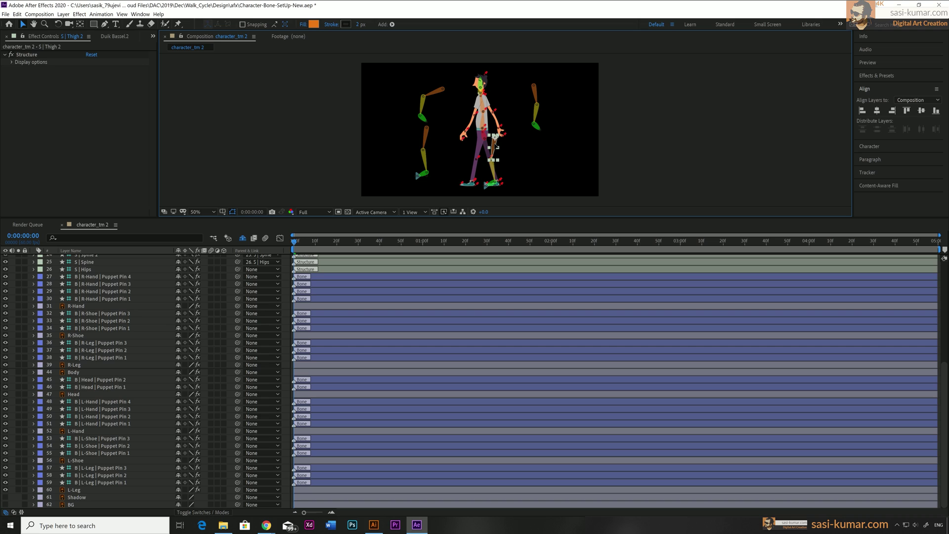
scroll(105, 336, up, 8)
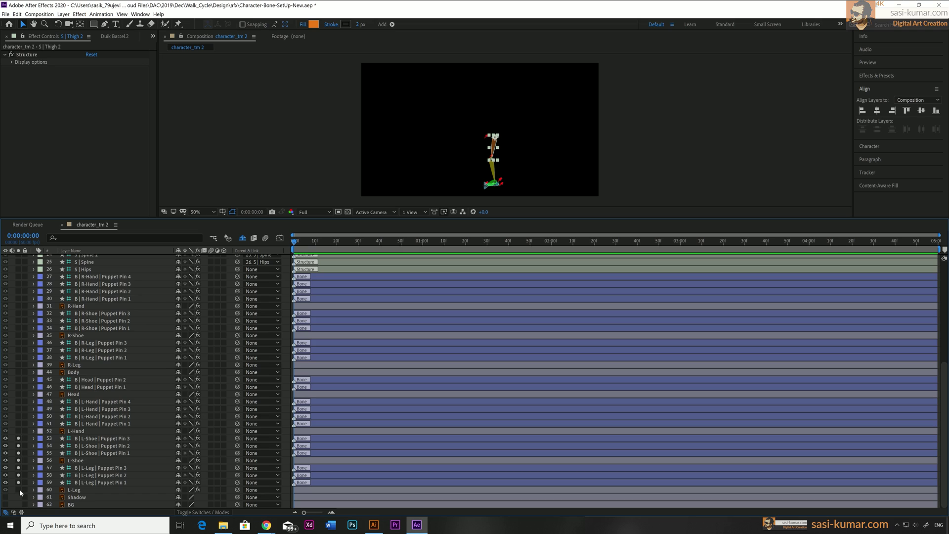
click(19, 490)
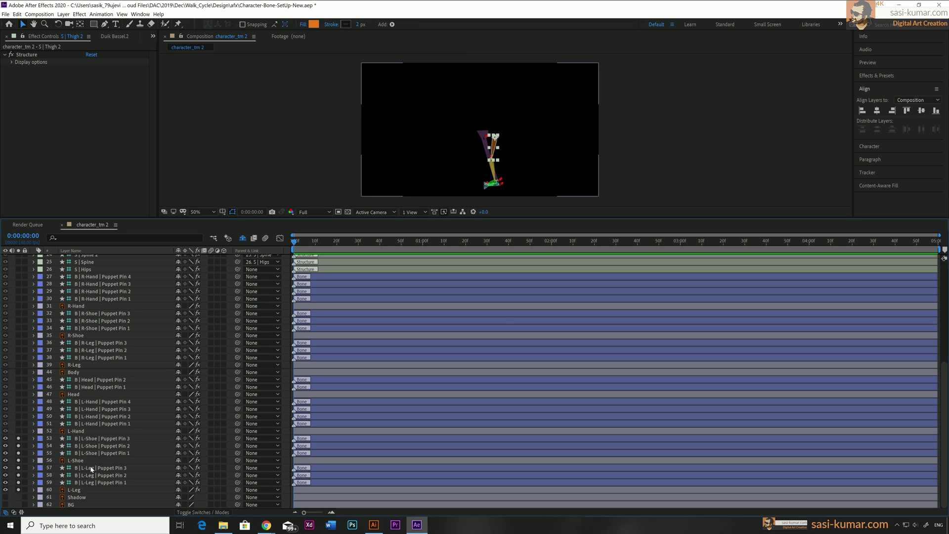
click(653, 133)
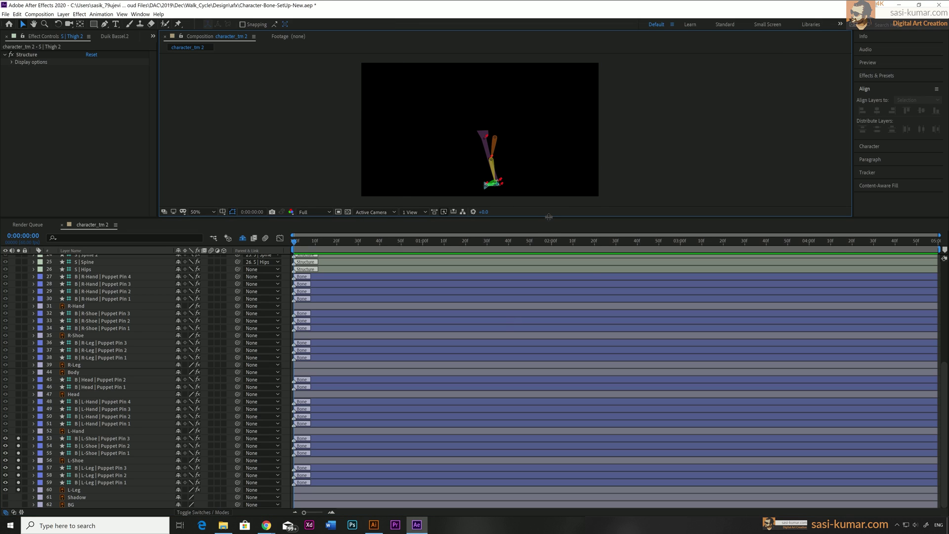
Step: Align the S | Thigh 2 structure's joint with the puppet pin at the top of the left leg
drag(549, 216, 542, 298)
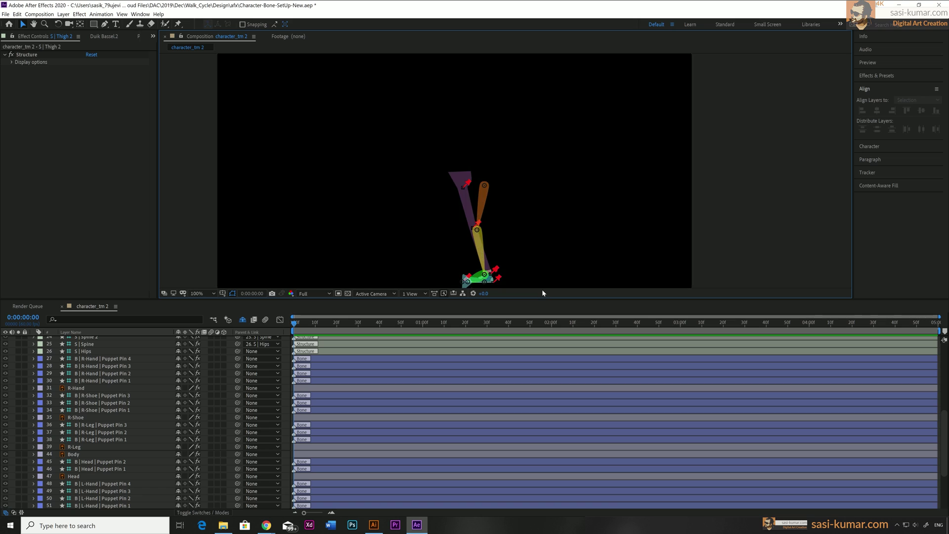
key(period)
key(period)
drag(481, 154, 549, 39)
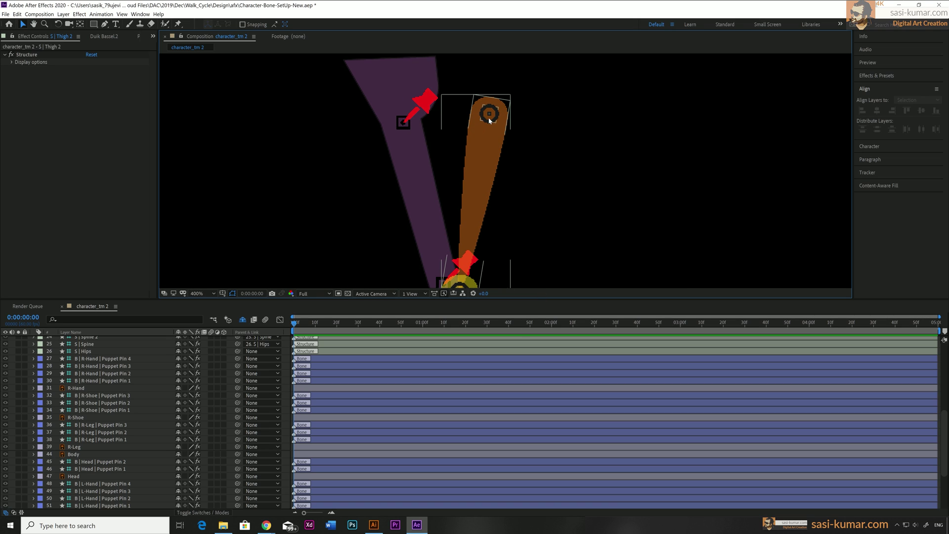
mouse_move(490, 121)
mouse_down()
mouse_move(454, 112)
mouse_move(401, 122)
mouse_up()
drag(456, 188, 376, 79)
drag(298, 197, 378, 176)
key(ctrl+z)
key(ctrl+z)
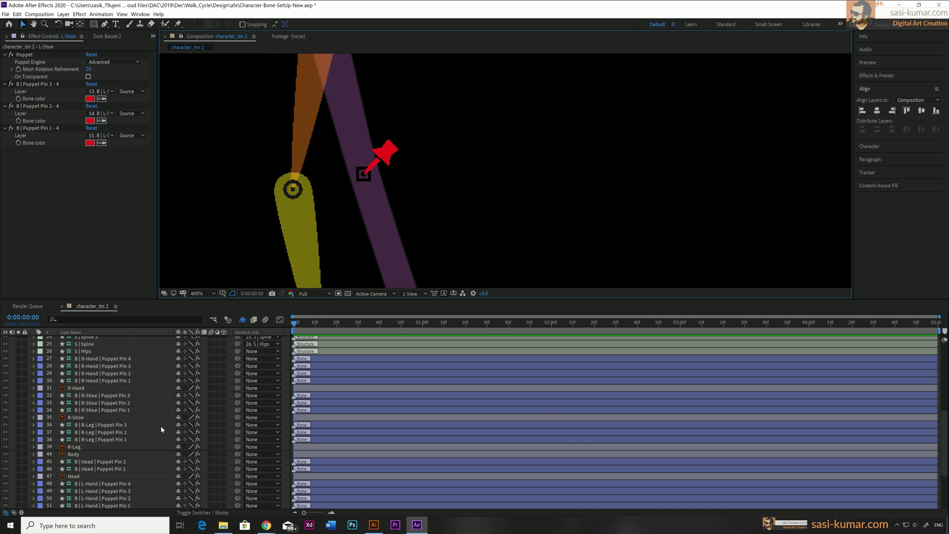
Step: Select the S | Calf 2 structure and align its joint with the left leg's knee puppet pin
scroll(161, 427, down, 4)
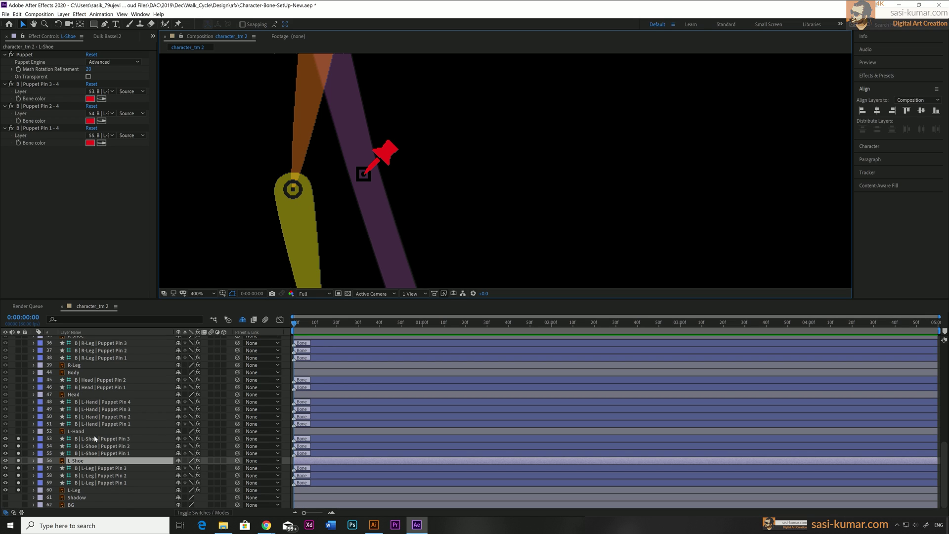
scroll(96, 438, up, 12)
click(90, 371)
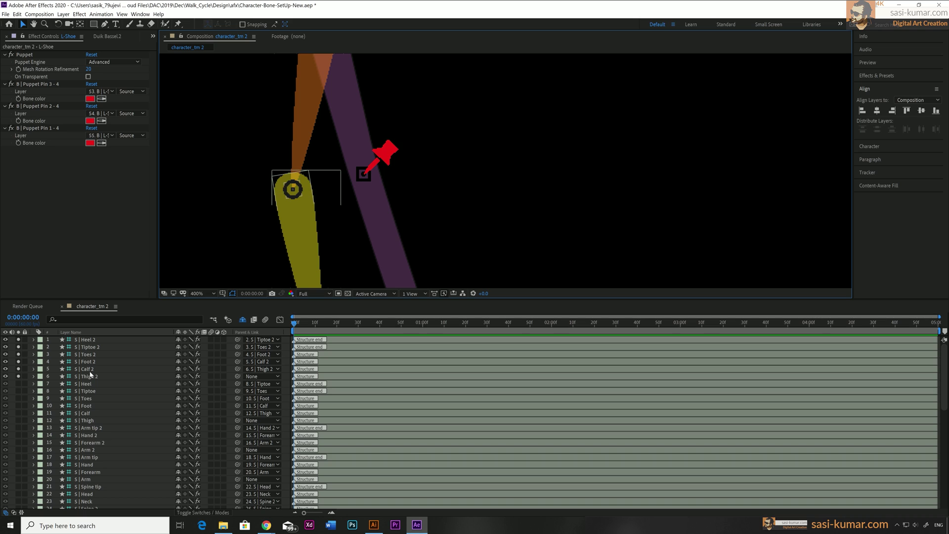
drag(299, 195, 370, 181)
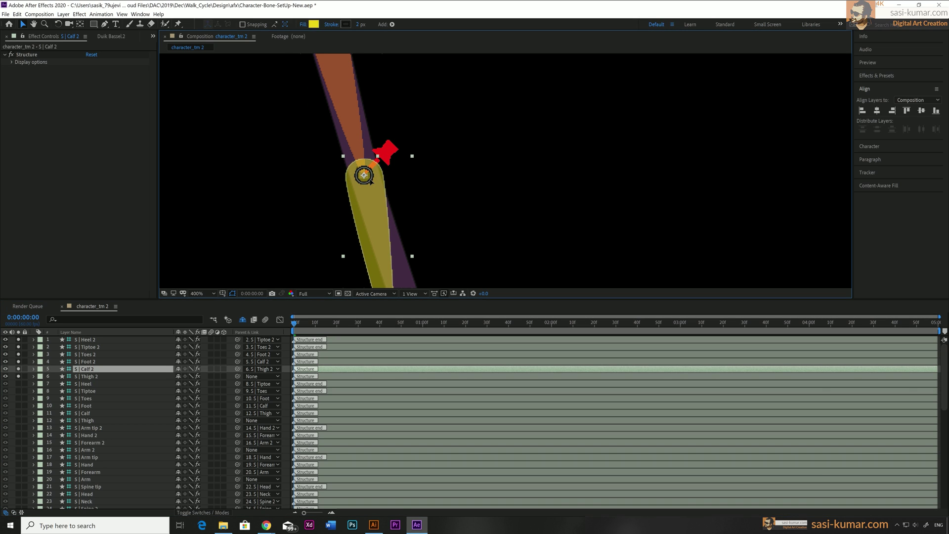
Step: Align the S | Foot 2 structure's joint with the ankle puppet pin of the left leg
drag(430, 277, 384, 117)
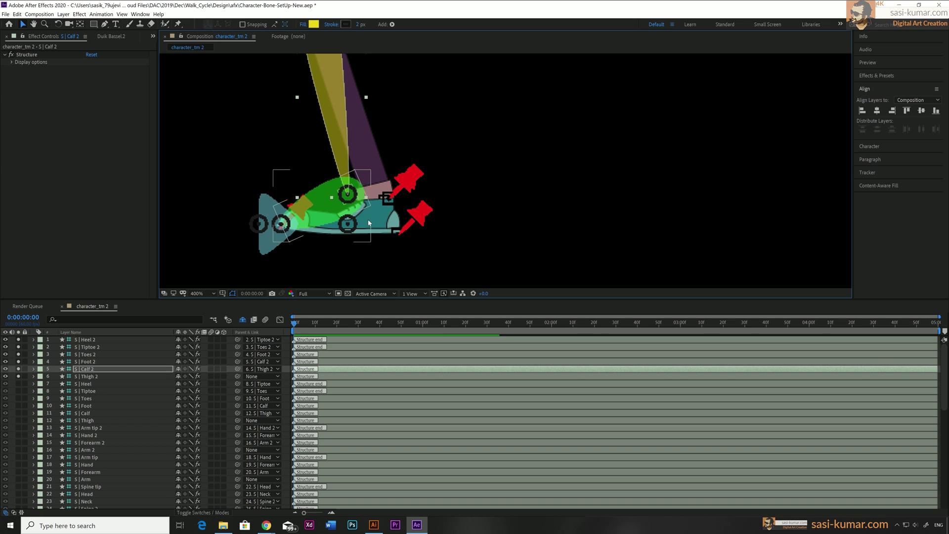
click(85, 362)
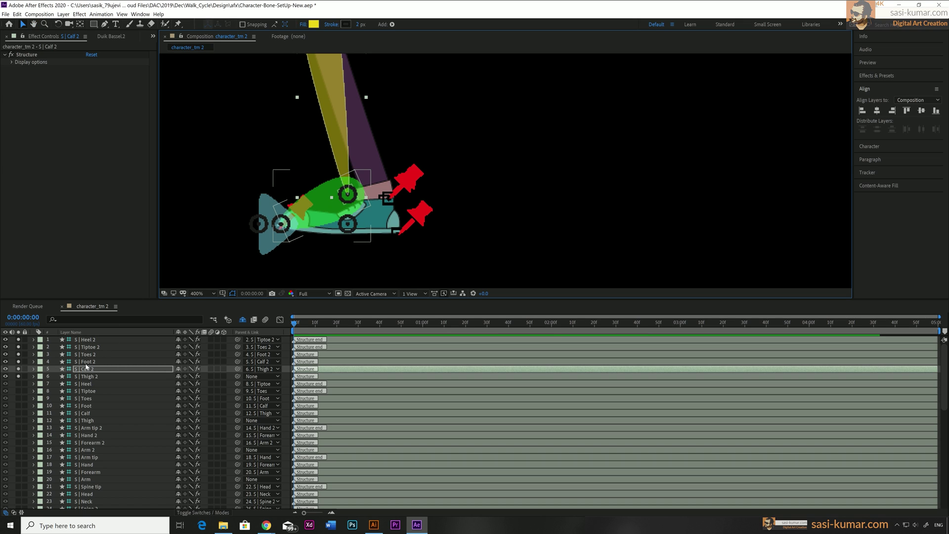
drag(354, 193, 390, 198)
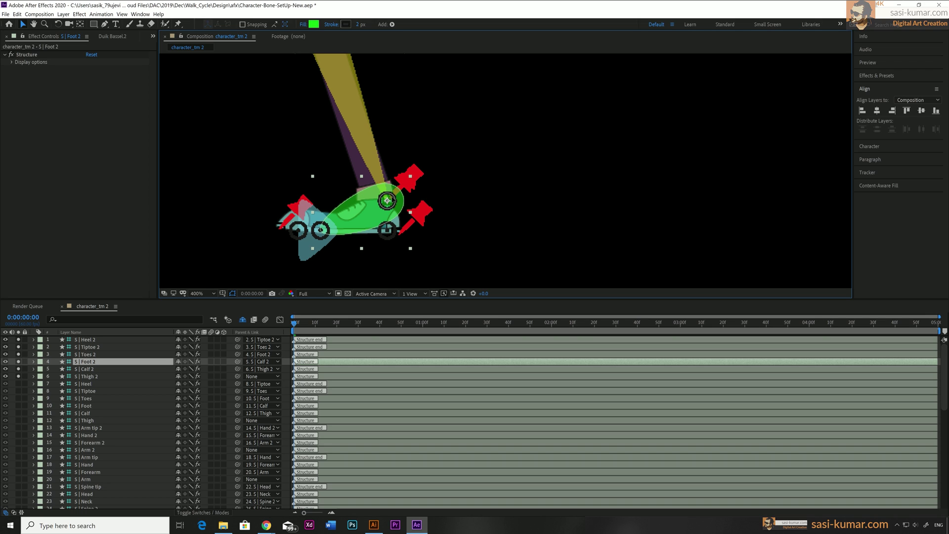
Step: Align the S | Toes 2 joint with the left shoe's heel puppet pin and the S | Tiptoe 2 joint with its toe pin
click(312, 236)
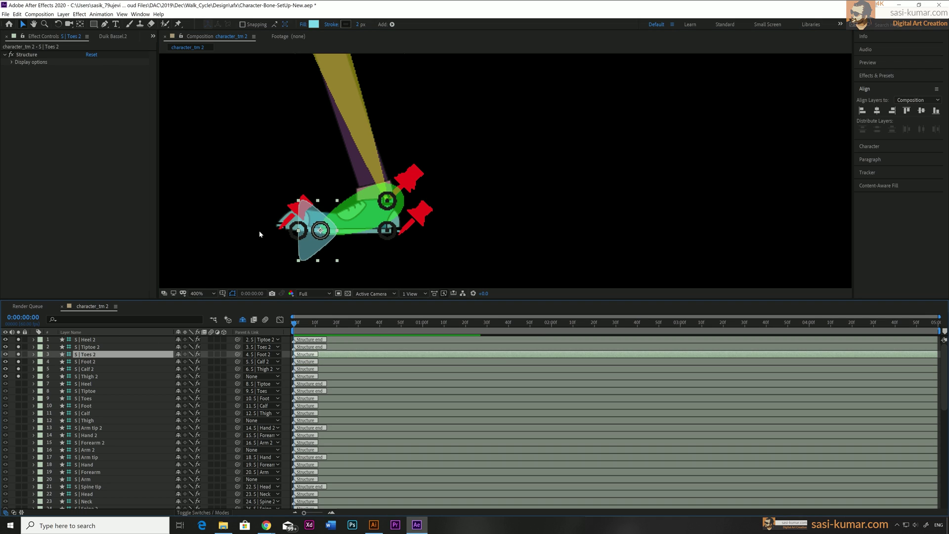
drag(320, 231, 397, 233)
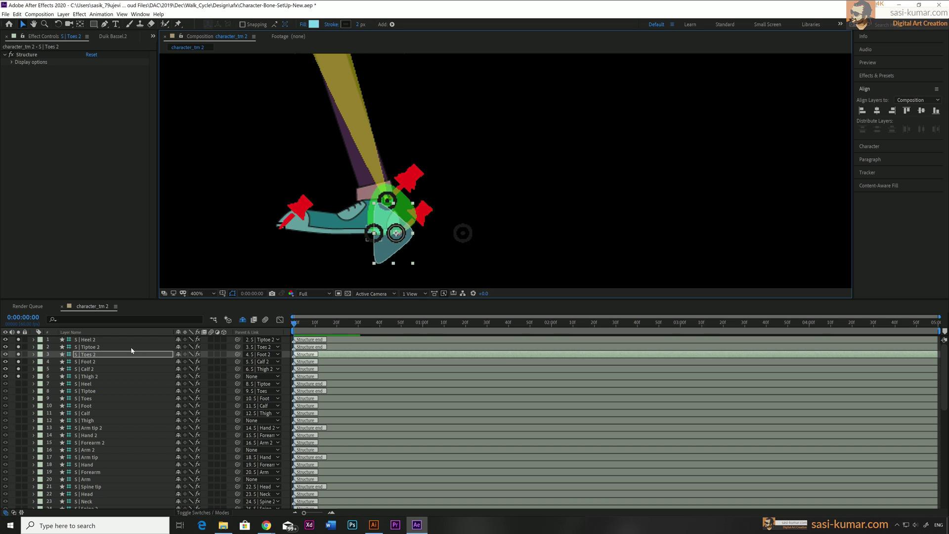
click(94, 347)
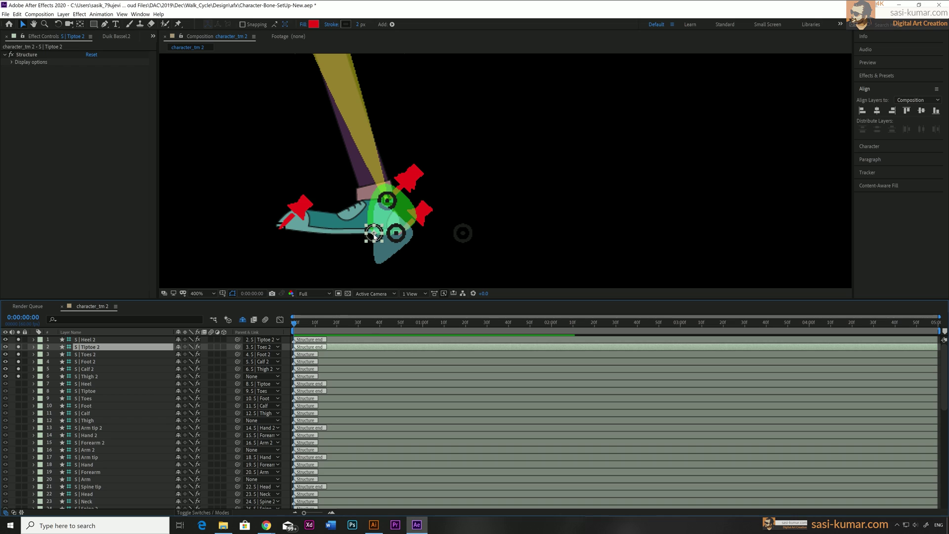
drag(375, 236, 279, 227)
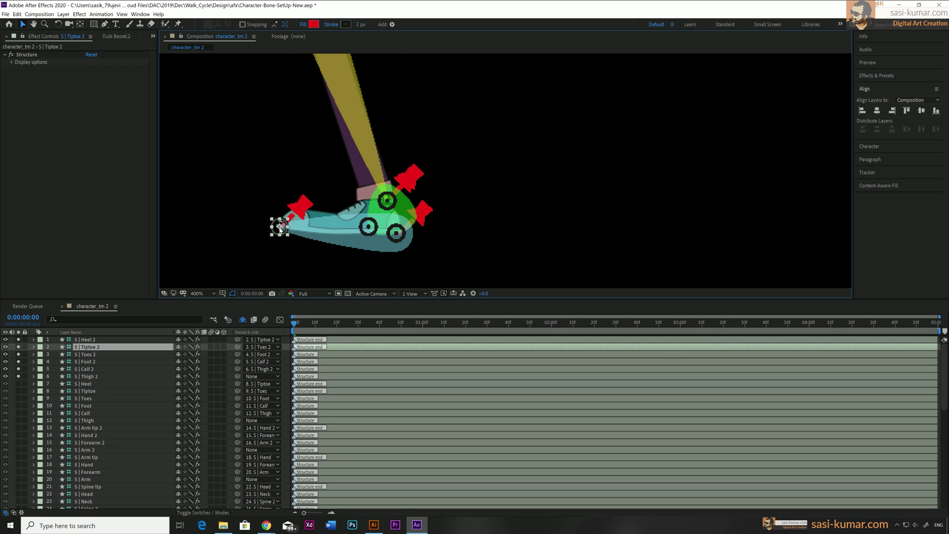
Step: Place the S | Heel 2 structure beneath the front of the left shoe and nudge the S | Foot 2 joint at the ankle pin
click(85, 340)
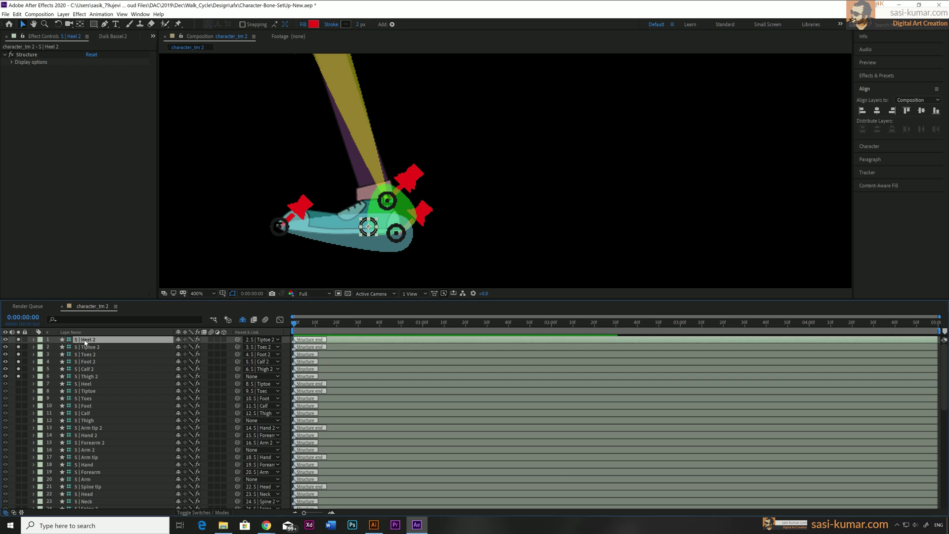
drag(368, 227, 311, 246)
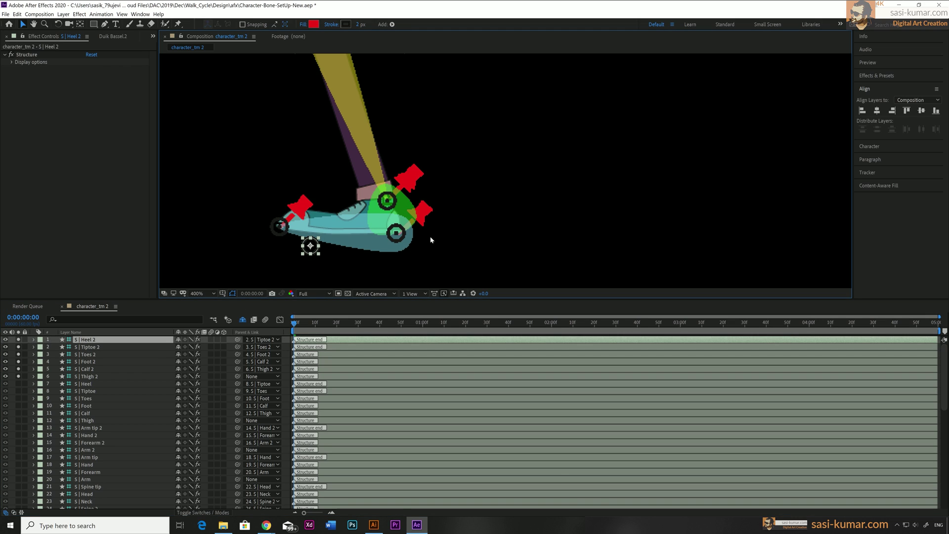
drag(391, 202, 389, 199)
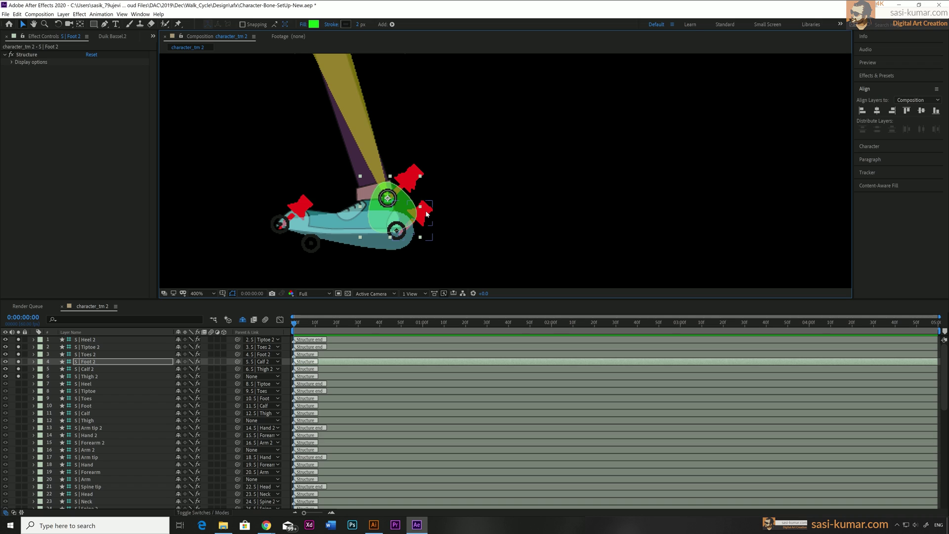
click(504, 161)
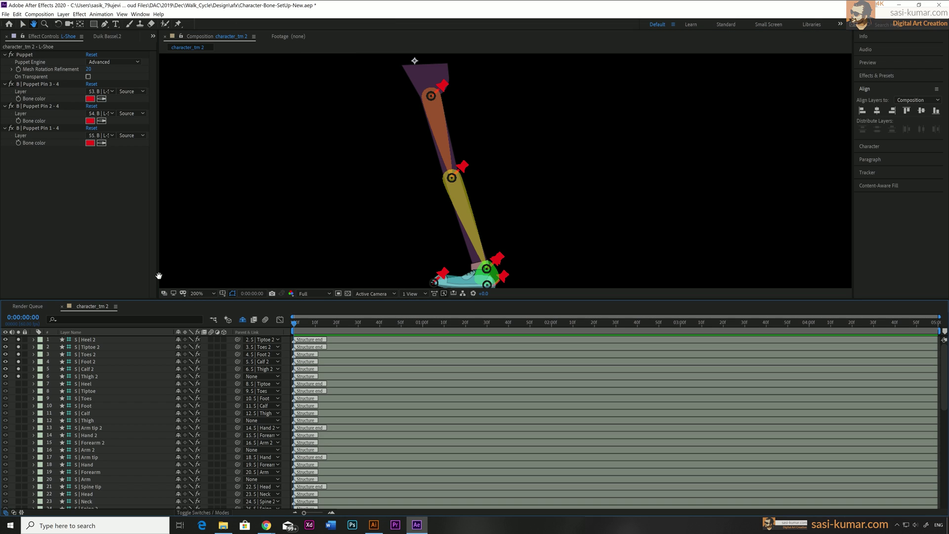
Step: Dock the character_tm 2 timeline beside the composition view and extend it to nearly full window height
click(23, 24)
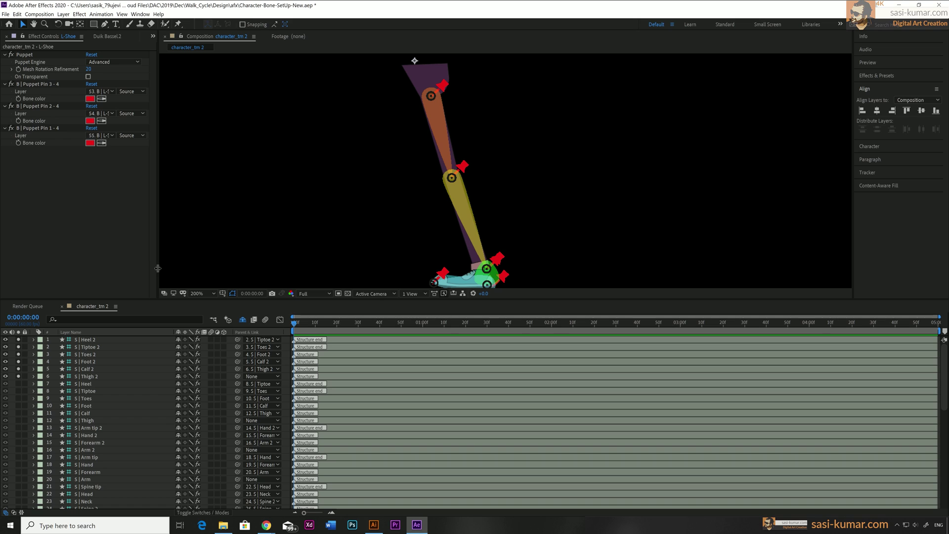
drag(158, 269, 365, 259)
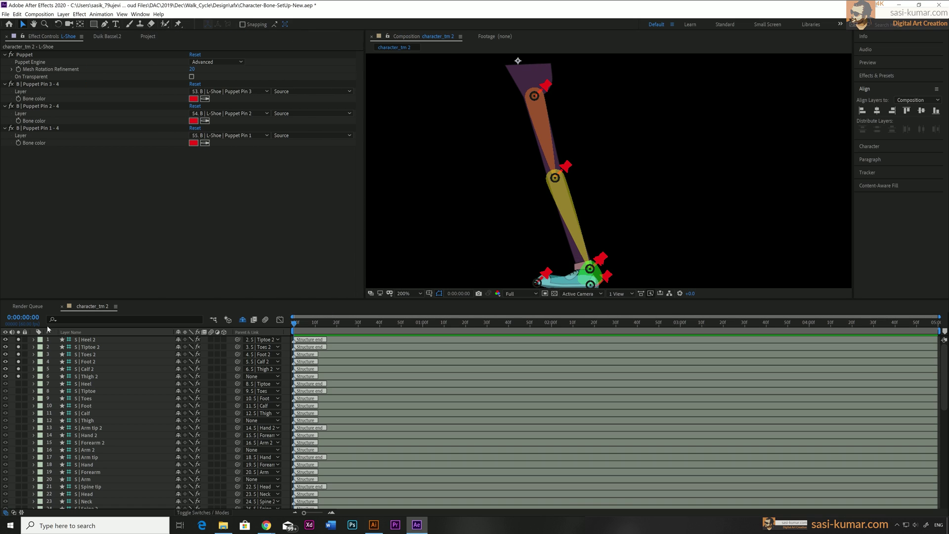
click(87, 310)
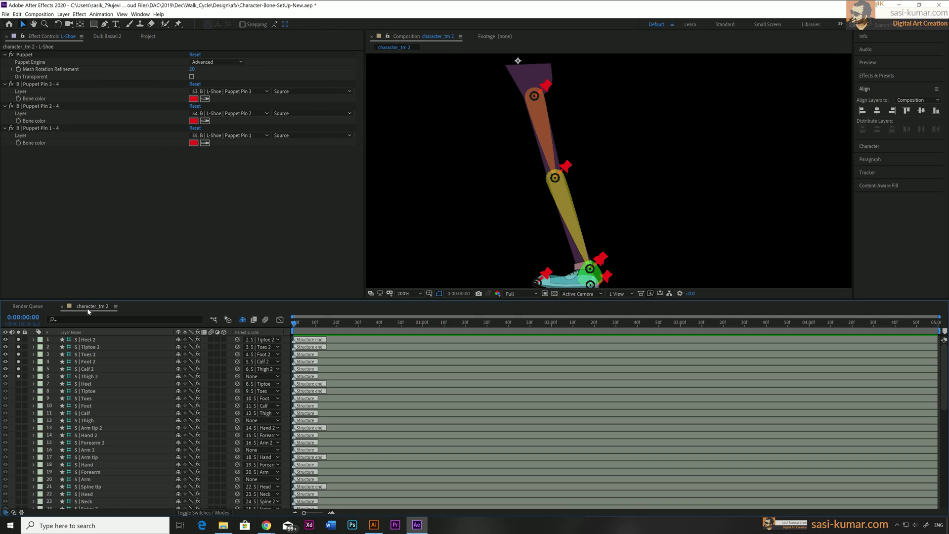
click(190, 44)
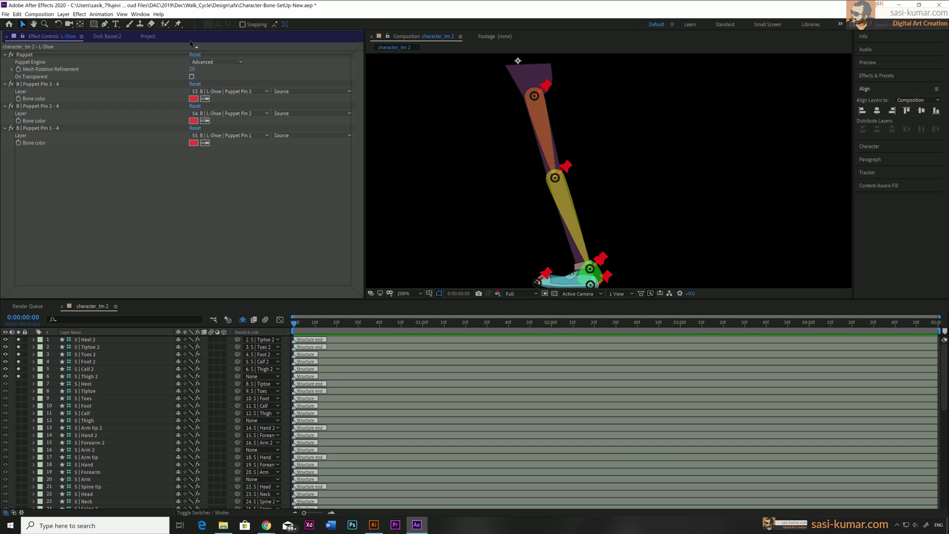
drag(191, 43, 190, 44)
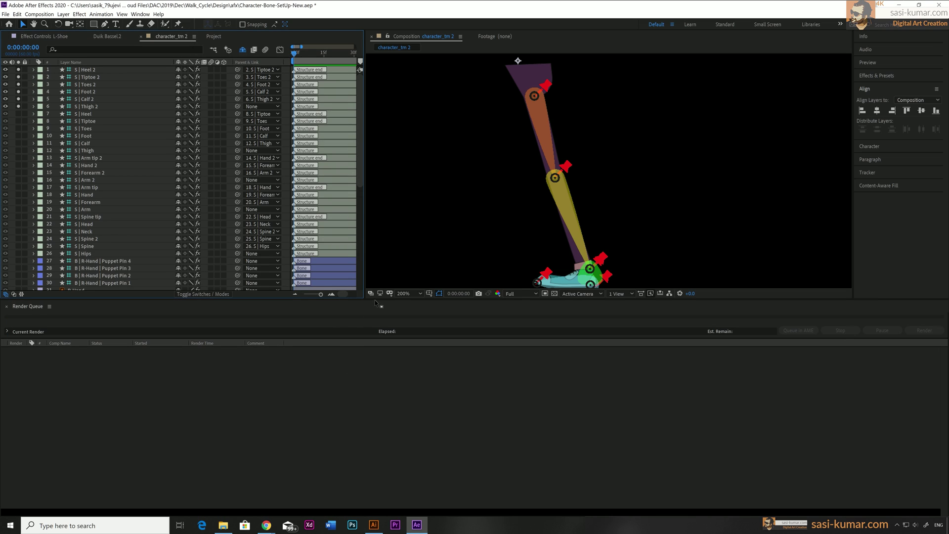
drag(372, 314, 368, 507)
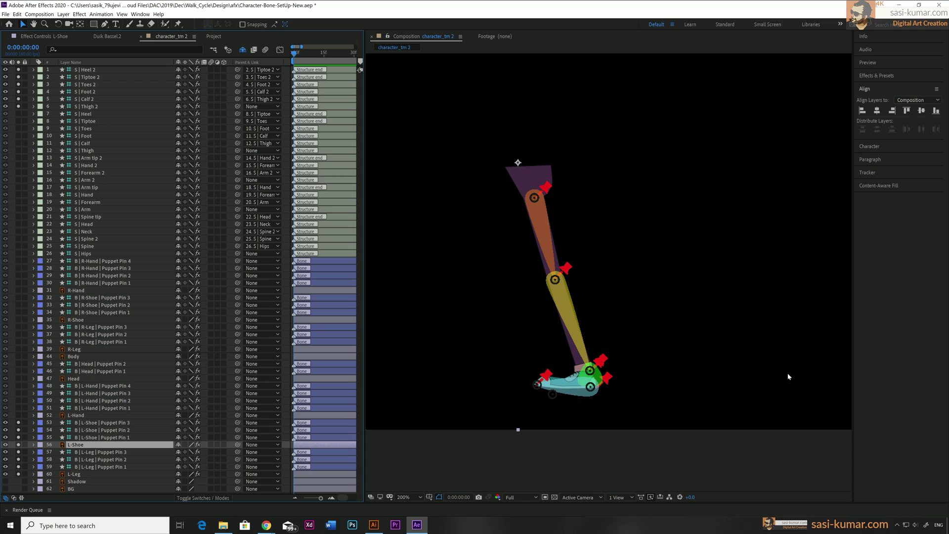
Step: Narrow the Align panel group, show the timeline's Transfer Controls columns and widen the timeline
drag(852, 206, 916, 206)
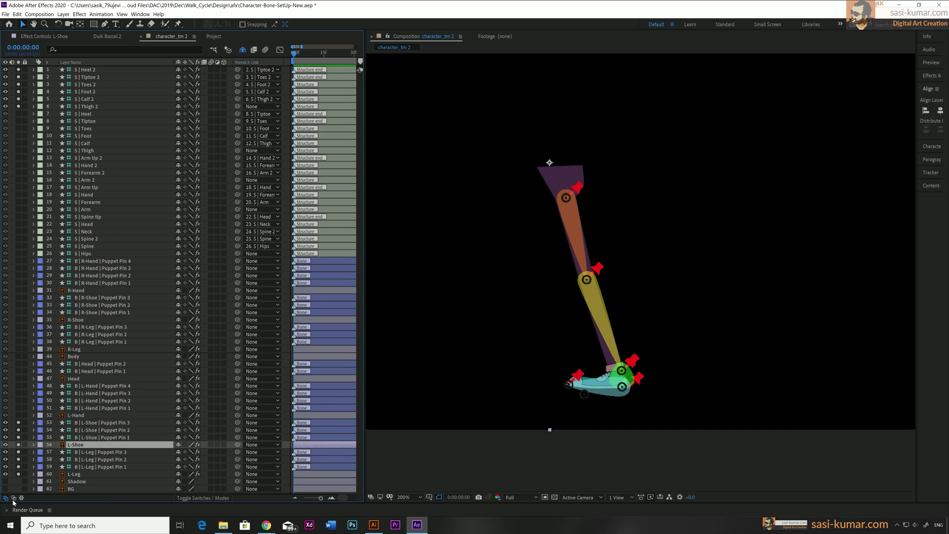
click(14, 498)
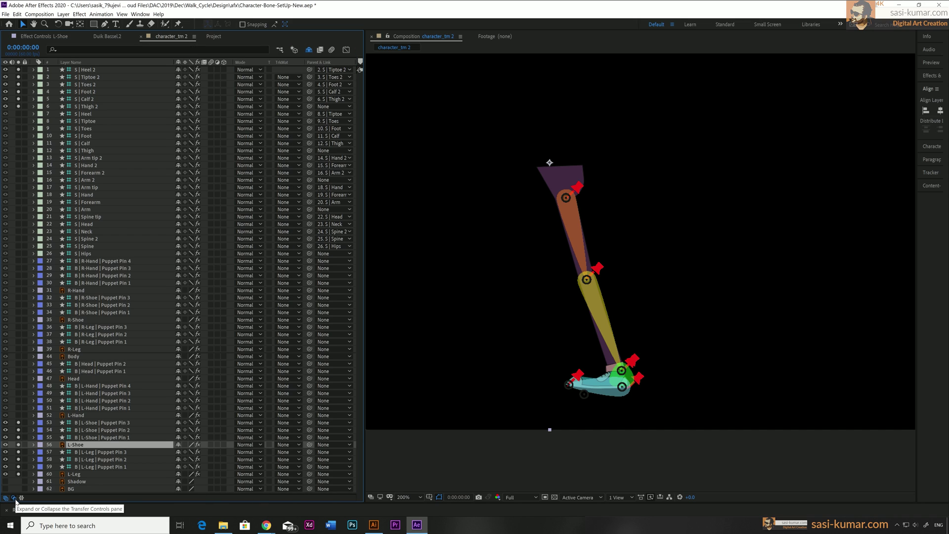
drag(364, 227, 432, 223)
Step: Parent the L-Leg bones to their structures: Puppet Pin 1 to S | Thigh 2, Pin 2 to S | Calf 2 and Pin 3 to S | Foot 2
click(310, 467)
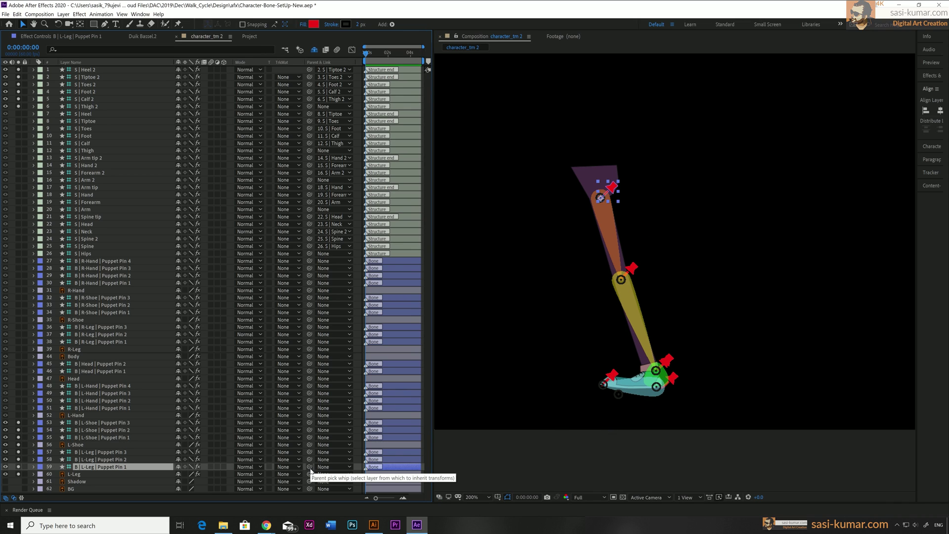
drag(310, 468, 105, 111)
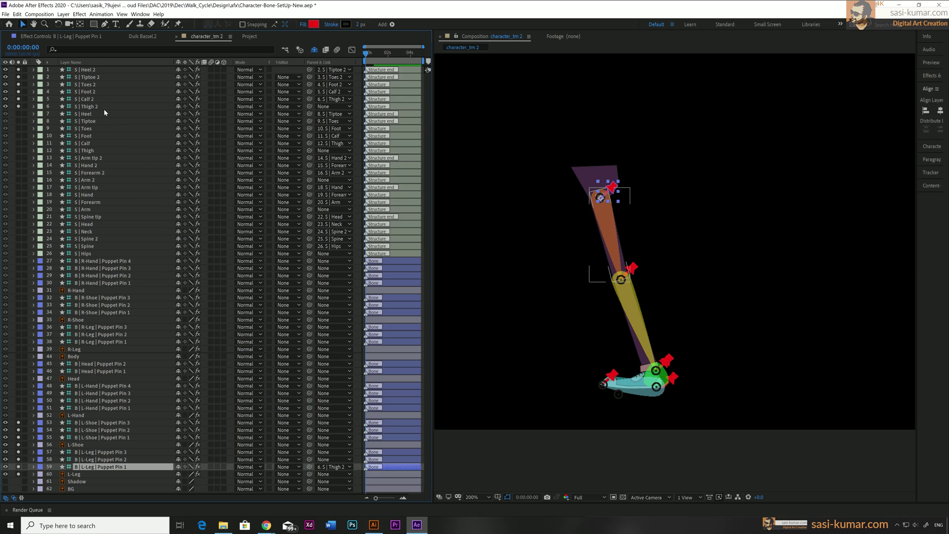
click(94, 459)
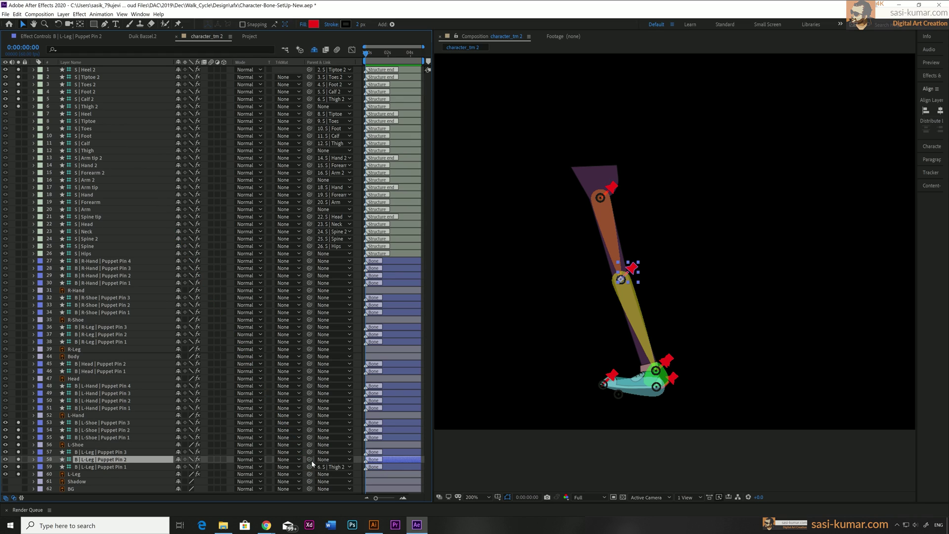
drag(310, 459, 101, 102)
click(100, 452)
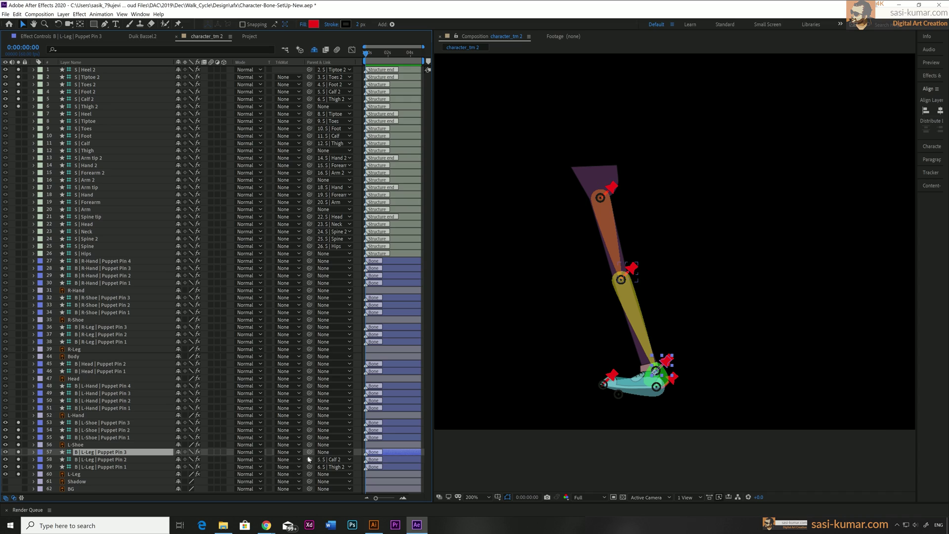
drag(309, 452, 94, 96)
Step: Parent the L-Shoe bones to their structures: Puppet Pin 1 to S | Foot 2, Pin 2 to S | Toes 2 and Pin 3 to S | Tiptoe 2
click(104, 438)
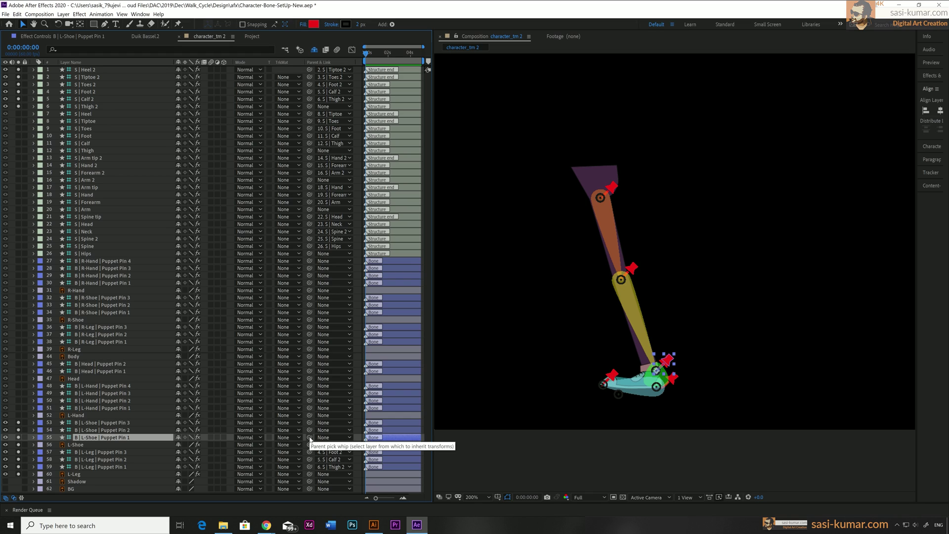
drag(310, 438, 111, 93)
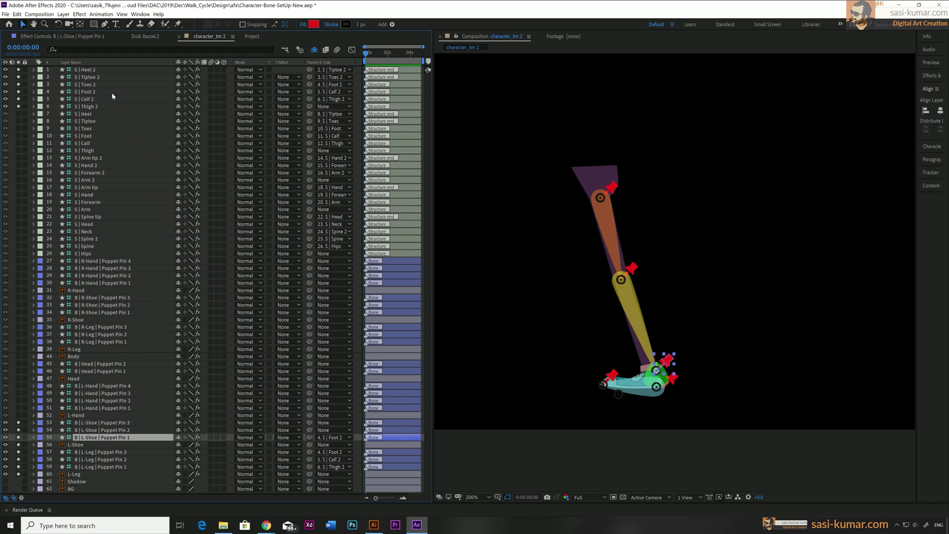
click(119, 430)
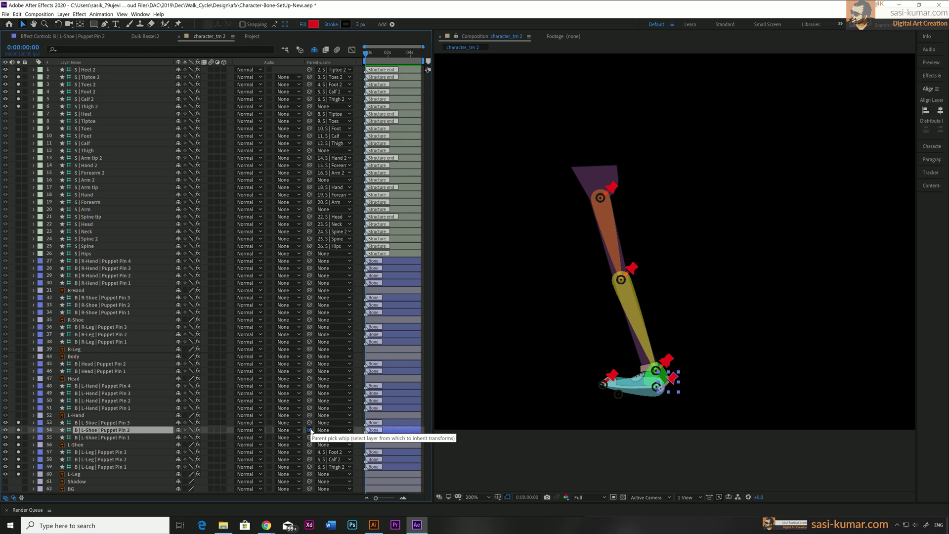
drag(310, 430, 114, 85)
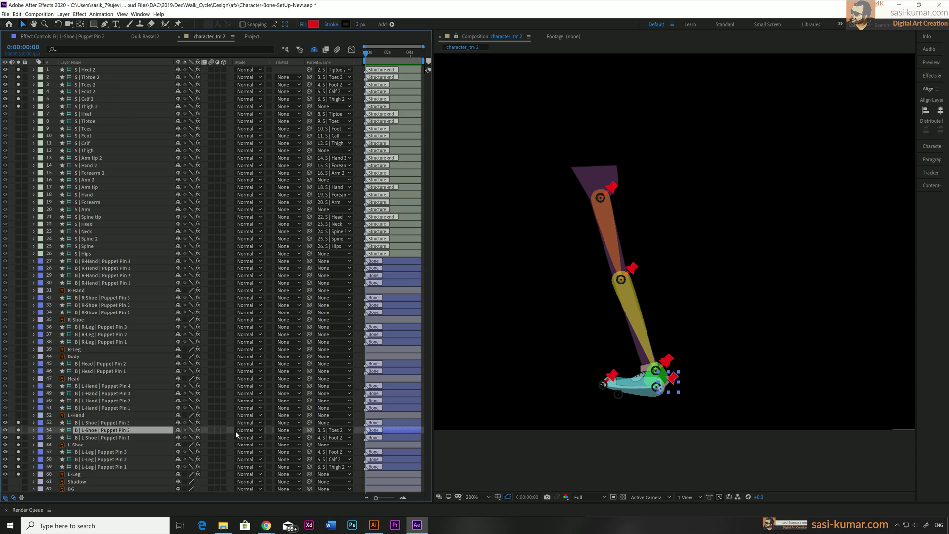
click(116, 423)
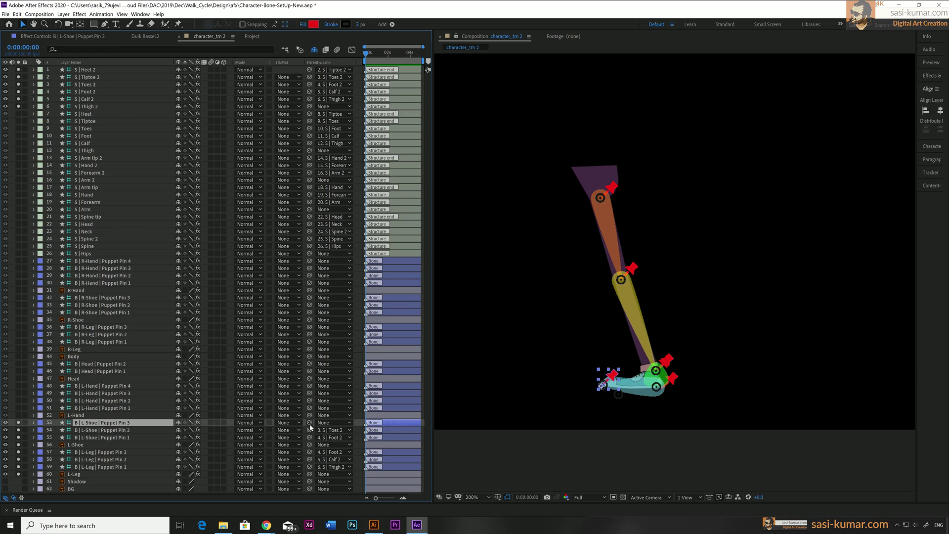
drag(308, 422, 100, 81)
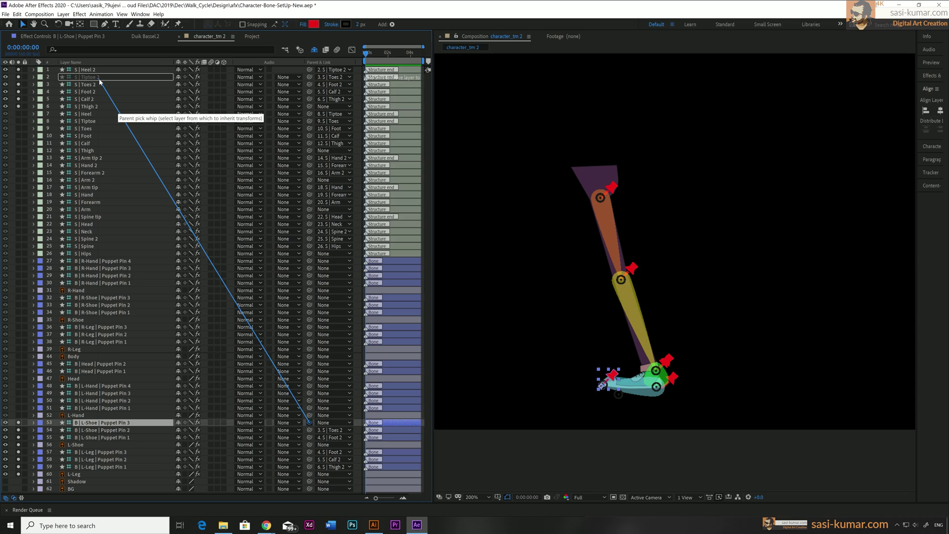
drag(99, 81, 100, 82)
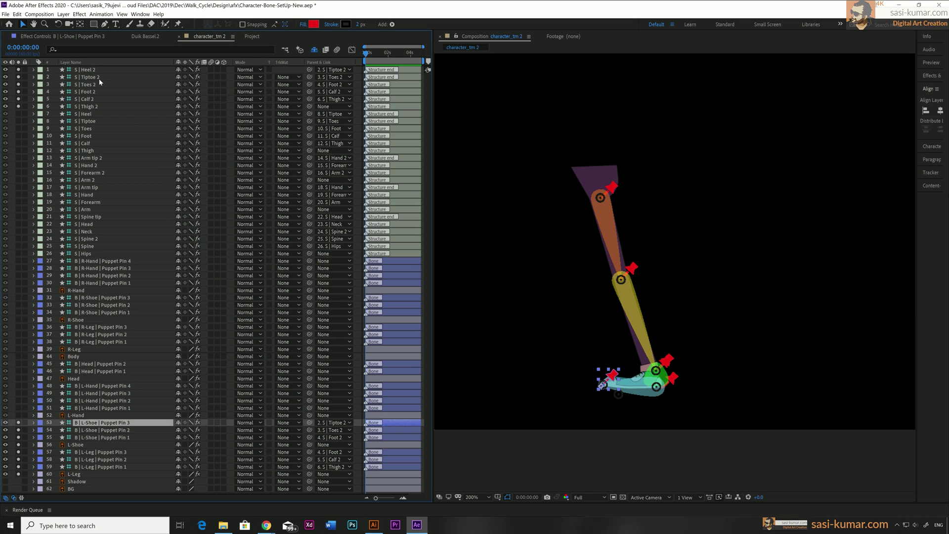
Step: Try moving the S | Calf 2 structure to test the left leg rig, and undo the move
click(653, 390)
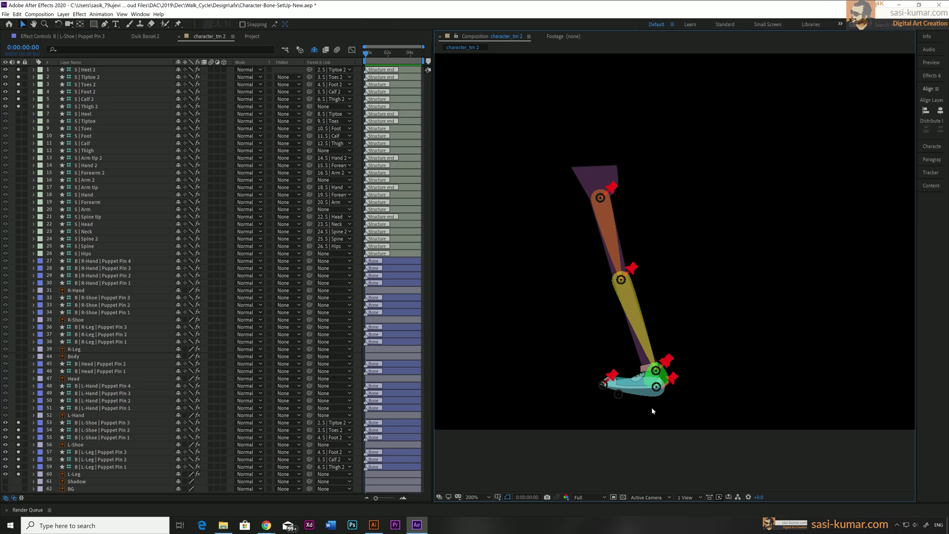
click(656, 371)
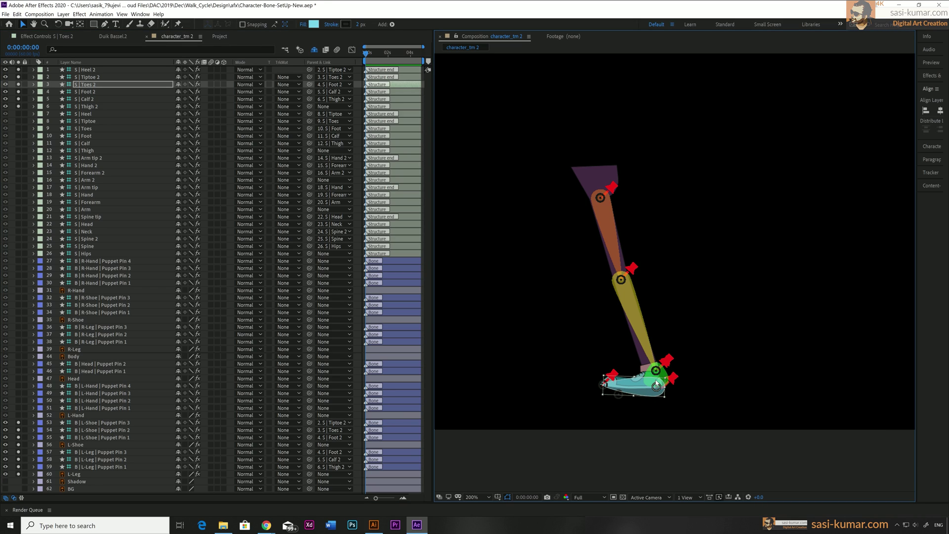
drag(634, 302, 651, 271)
key(ctrl+z)
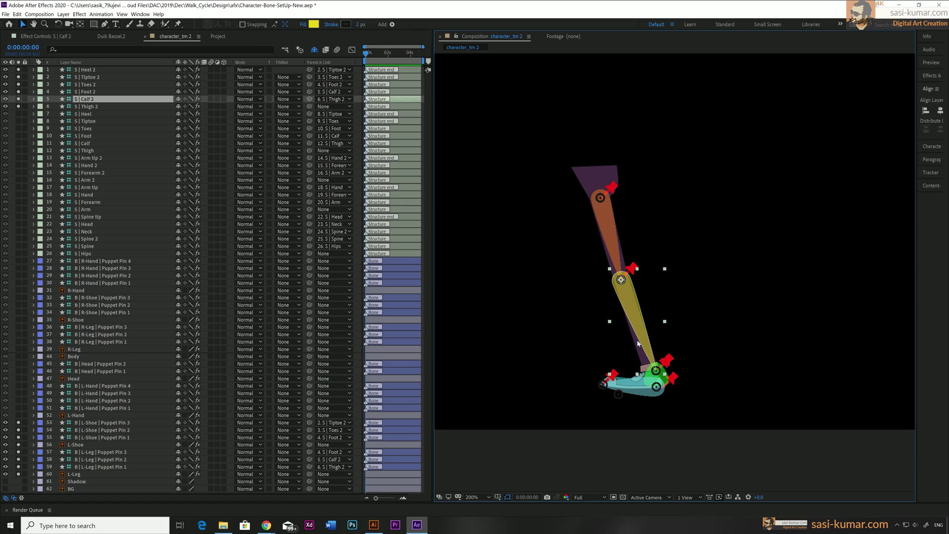
Step: Mark the three L-Leg and three L-Shoe puppet pin bones as shy
click(103, 467)
shift+click(103, 452)
click(178, 459)
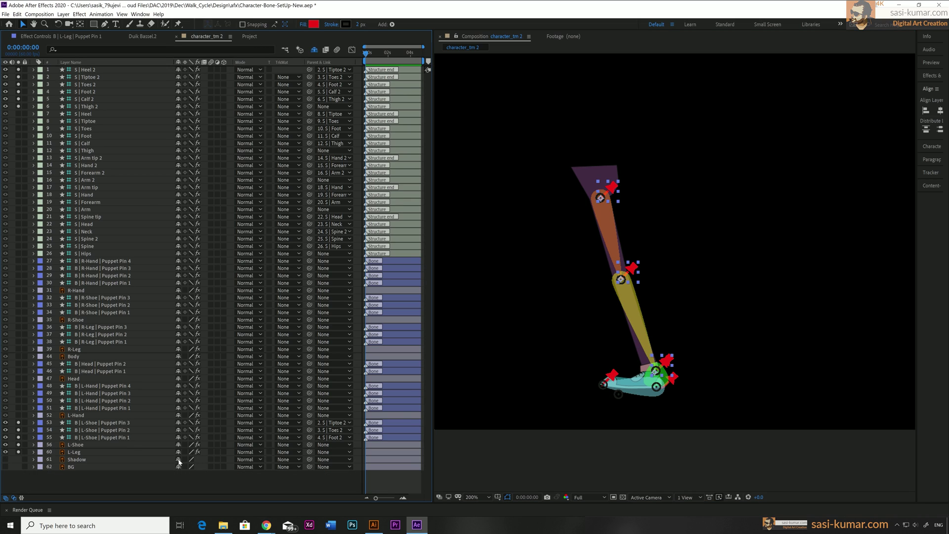
click(103, 438)
shift+click(102, 423)
click(178, 430)
Step: Turn off all layer solos and show the shy layers again
drag(18, 70, 18, 106)
click(314, 50)
click(18, 475)
scroll(20, 476, up, 2)
click(708, 298)
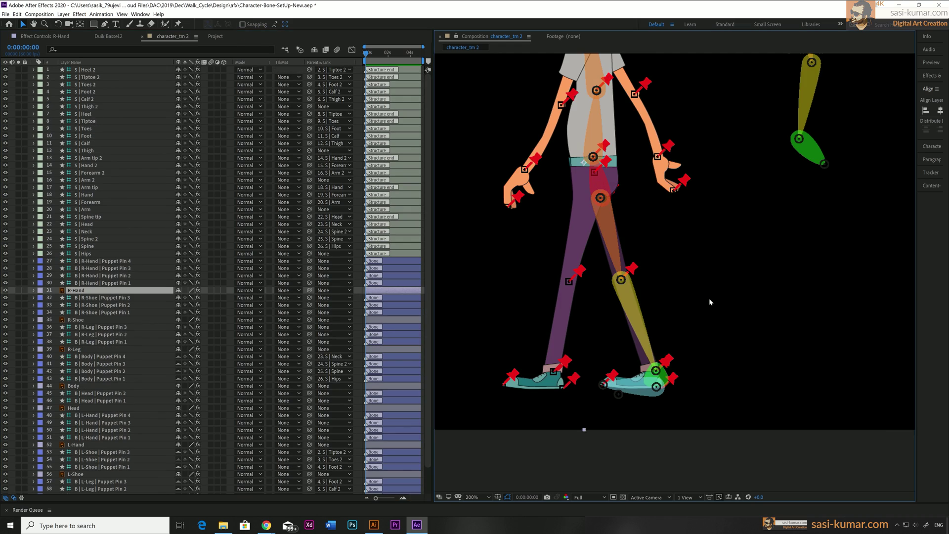
Step: Move the S | Thigh structure with its leg chain onto the hip of the R-Leg artwork
scroll(708, 298, down, 1)
click(106, 246)
click(88, 70)
click(88, 114)
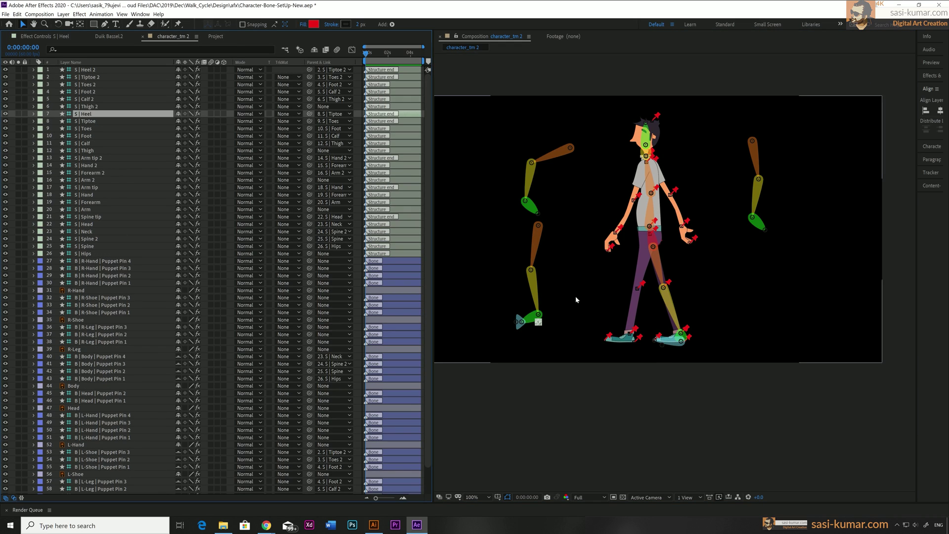
drag(536, 237, 645, 256)
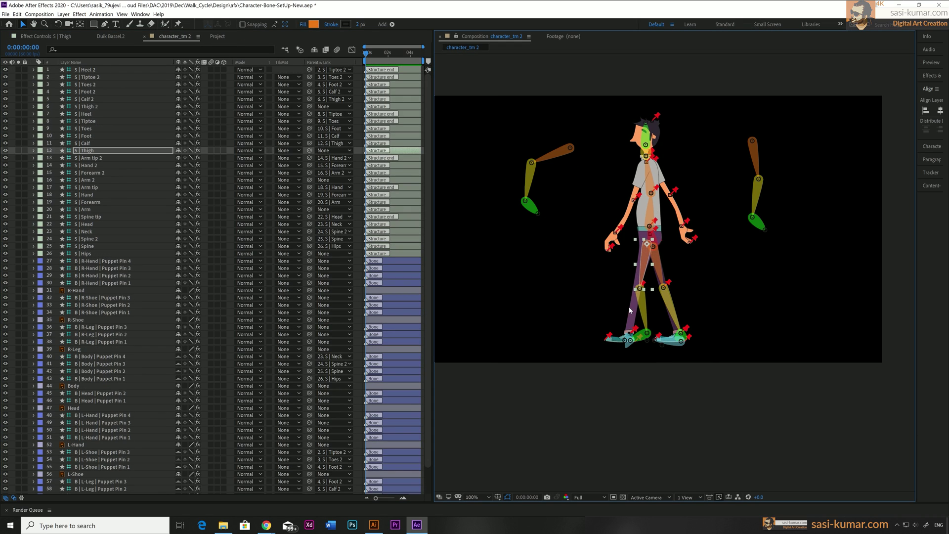
drag(629, 310, 656, 308)
Step: Solo the S | Thigh to S | Heel structures together with the R-Leg and R-Shoe layers and their puppet pin bones
drag(18, 150, 18, 114)
scroll(131, 438, down, 2)
drag(19, 468, 19, 448)
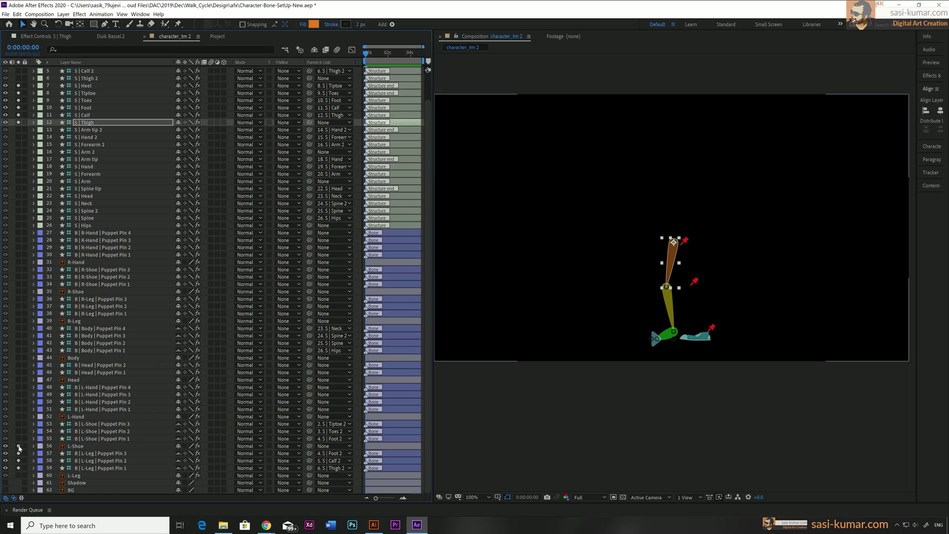
drag(19, 313, 21, 270)
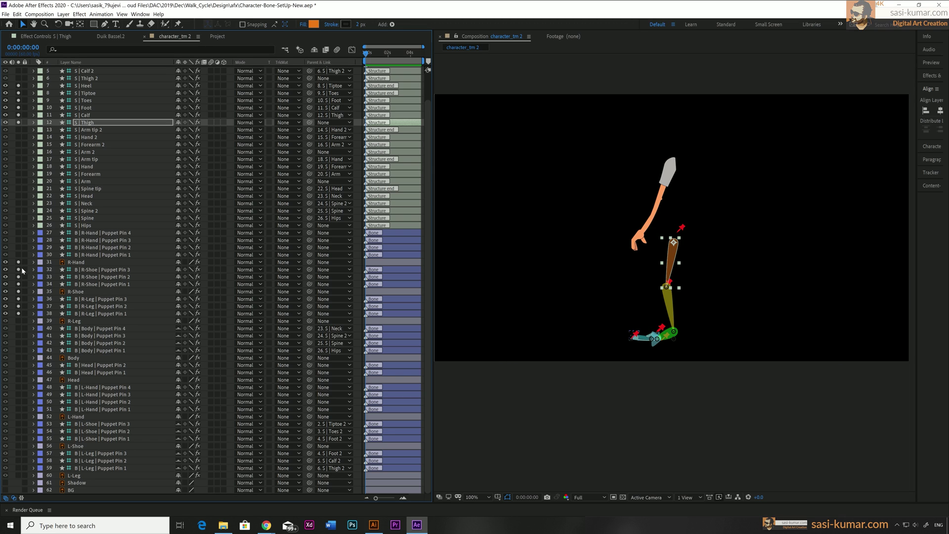
click(18, 262)
click(18, 320)
Step: Align the right leg structures, from S | Thigh down to S | Tiptoe and S | Heel, with the R-Leg and R-Shoe puppet pins
scroll(709, 182, up, 3)
drag(710, 182, 695, 346)
drag(652, 247, 682, 160)
drag(617, 376, 678, 163)
drag(678, 163, 631, 242)
drag(647, 420, 795, 158)
drag(820, 266, 699, 267)
drag(565, 327, 500, 322)
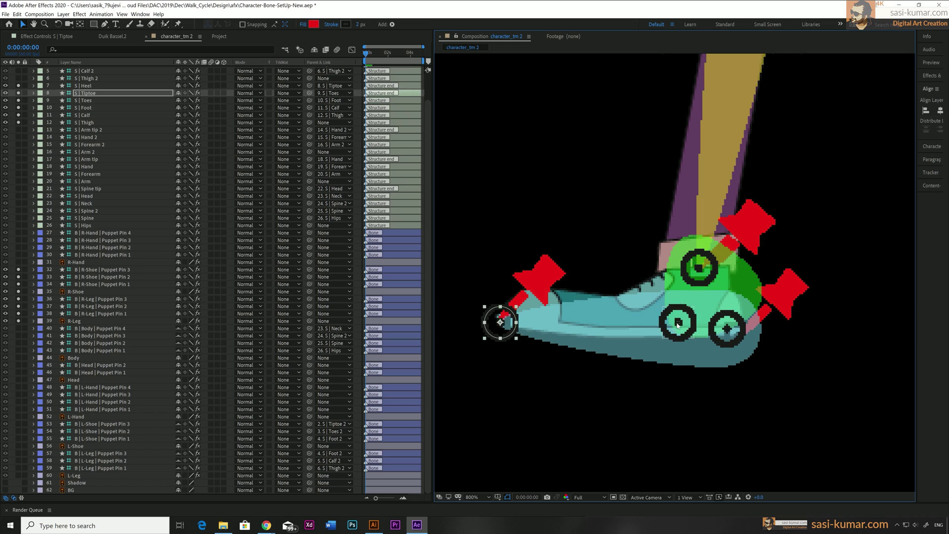
drag(678, 326, 614, 349)
scroll(592, 364, down, 3)
Step: Parent the R-Leg bones to their structures: Puppet Pin 1 to S | Thigh, Pin 2 to S | Calf and Pin 3 to S | Foot
click(668, 130)
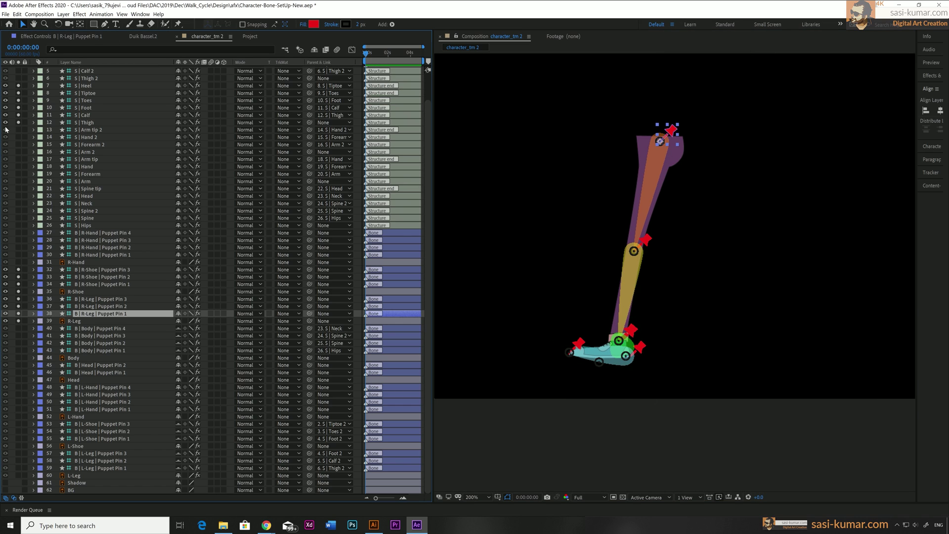
click(99, 306)
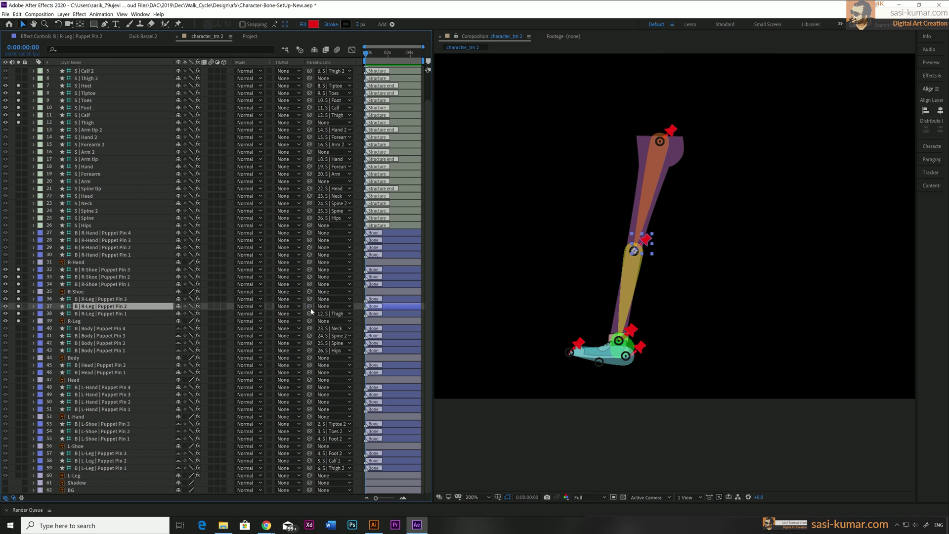
click(101, 298)
drag(309, 298, 94, 108)
Step: Parent R-Shoe Puppet Pins 1, 2 and 3 to S | Foot, S | Toes and S | Tiptoe, and mark the right leg and shoe bones as shy
click(109, 284)
click(104, 277)
drag(310, 284, 97, 94)
click(105, 269)
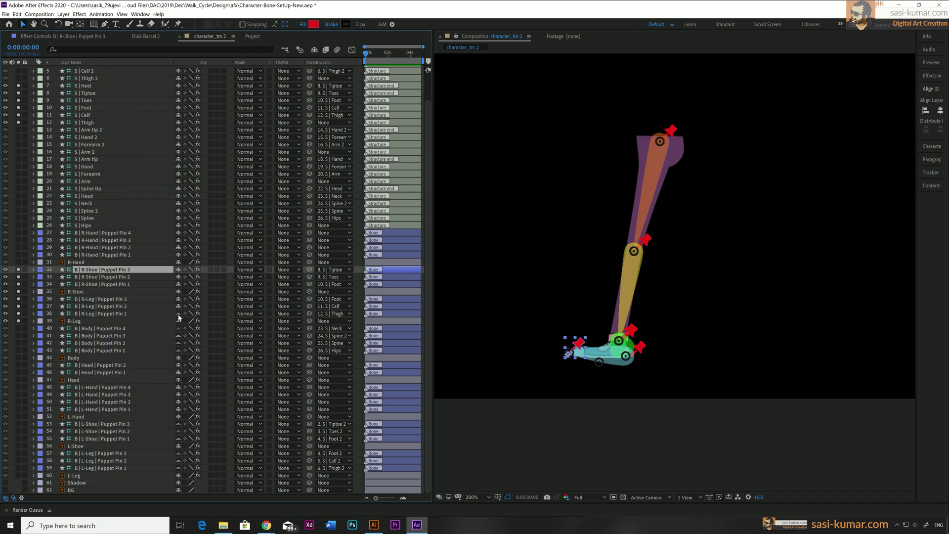
drag(178, 284, 178, 269)
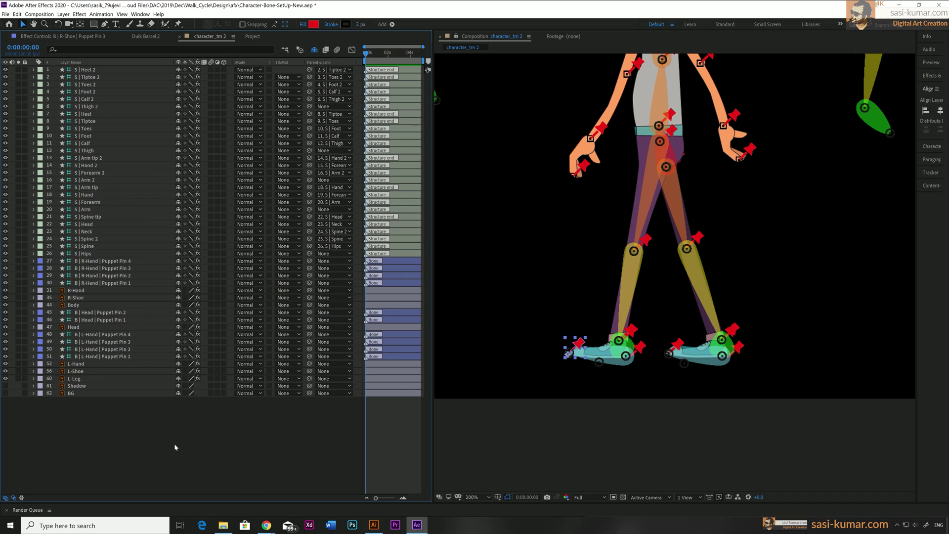
Step: Solo the Head layer with its two puppet pin bones and the S | Neck and S | Head structures
click(18, 319)
click(18, 312)
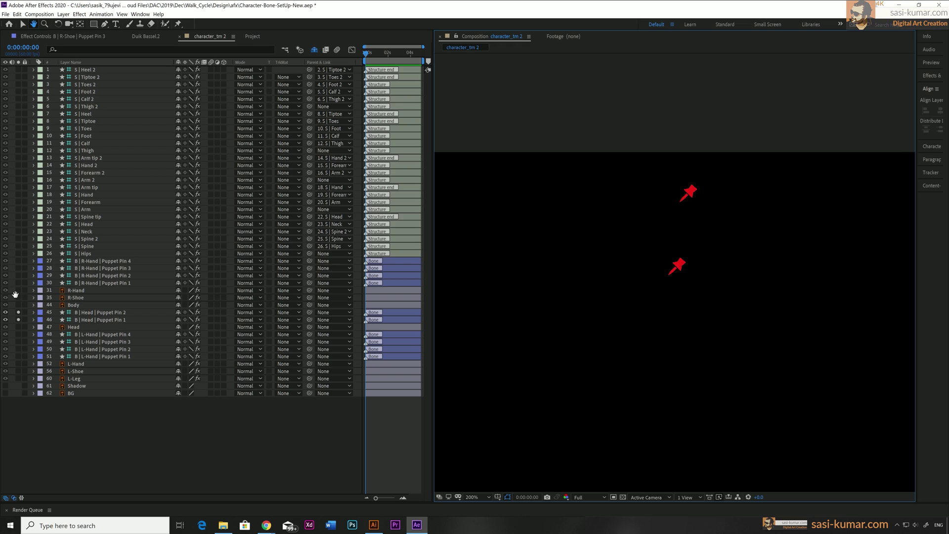
click(19, 327)
click(73, 326)
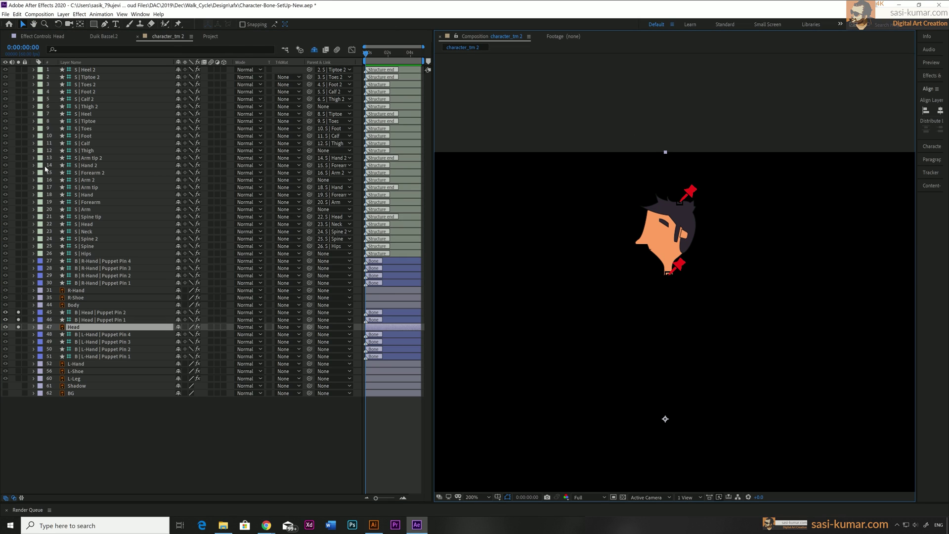
click(18, 232)
click(19, 224)
Step: Align the S | Neck, S | Head and S | Spine tip structures with the neck and top of the head
scroll(667, 273, up, 2)
click(667, 274)
drag(707, 181, 652, 280)
click(606, 274)
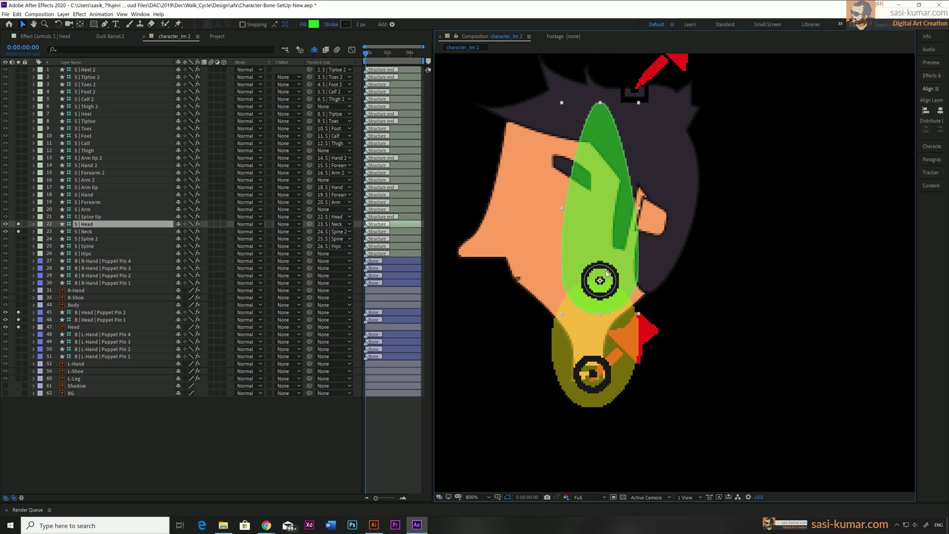
click(18, 216)
drag(599, 103, 637, 87)
scroll(652, 196, down, 2)
Step: Parent the Head bones to their structures: Puppet Pin 1 to S | Neck and Pin 2 to S | Head
click(652, 196)
drag(309, 319, 99, 231)
drag(309, 311, 81, 223)
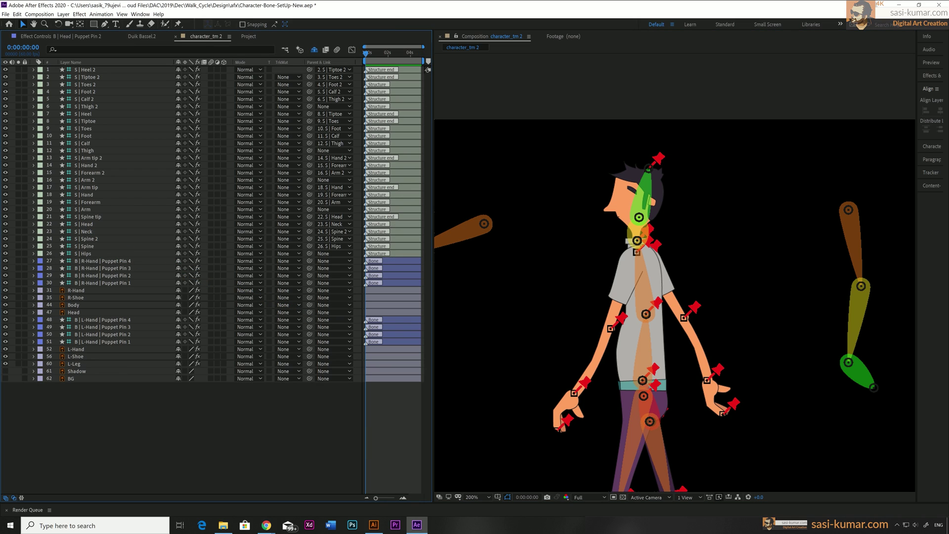
Step: Solo the L-Hand layer and its four puppet pin bones with the S | Arm 2 to S | Arm tip 2 structures
drag(18, 348, 19, 323)
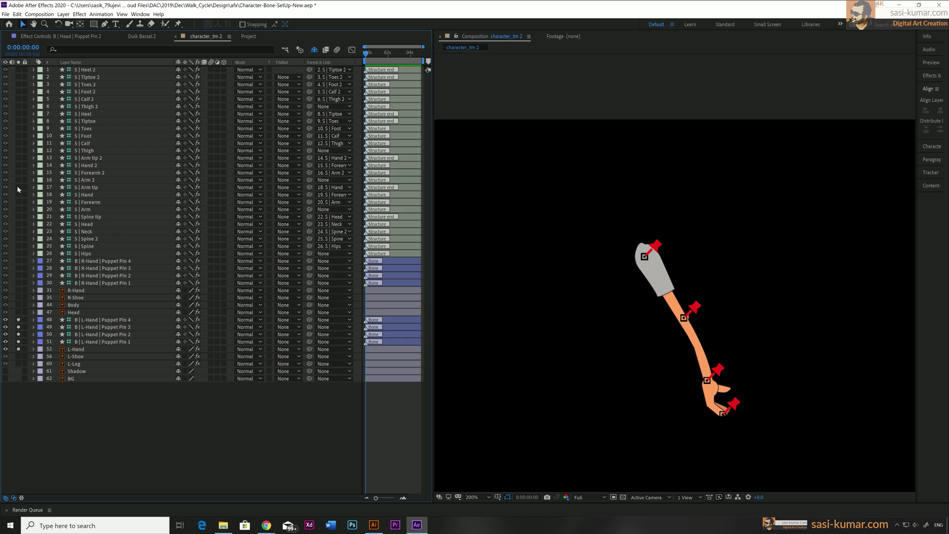
mouse_move(18, 196)
mouse_down()
mouse_move(18, 218)
mouse_move(18, 181)
mouse_move(19, 209)
mouse_up()
click(19, 217)
Step: Align the S | Arm 2, S | Forearm 2, S | Hand 2 and S | Arm tip 2 structures with the L-Hand puppet pins
drag(848, 210, 645, 257)
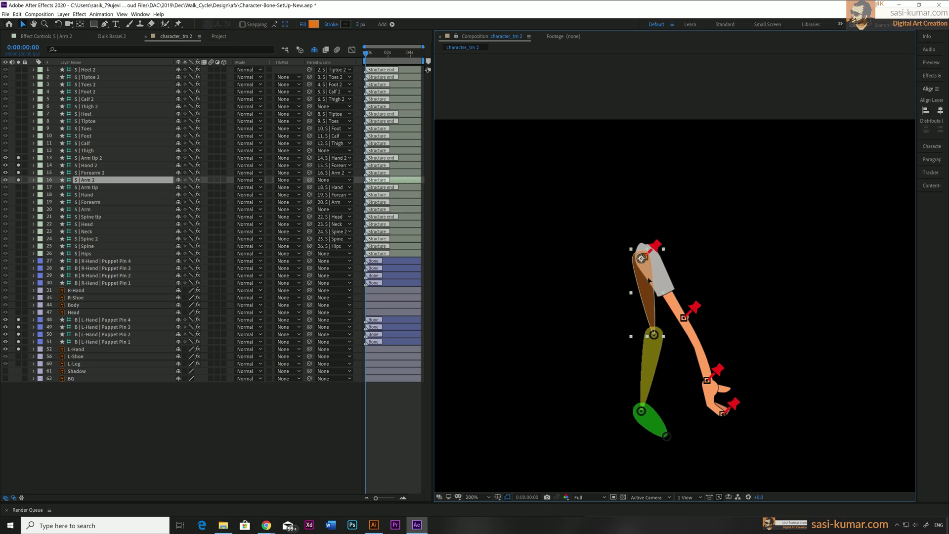
scroll(652, 281, up, 1)
click(598, 349)
drag(598, 349, 651, 319)
drag(651, 319, 569, 170)
drag(546, 317, 618, 289)
drag(662, 330, 646, 344)
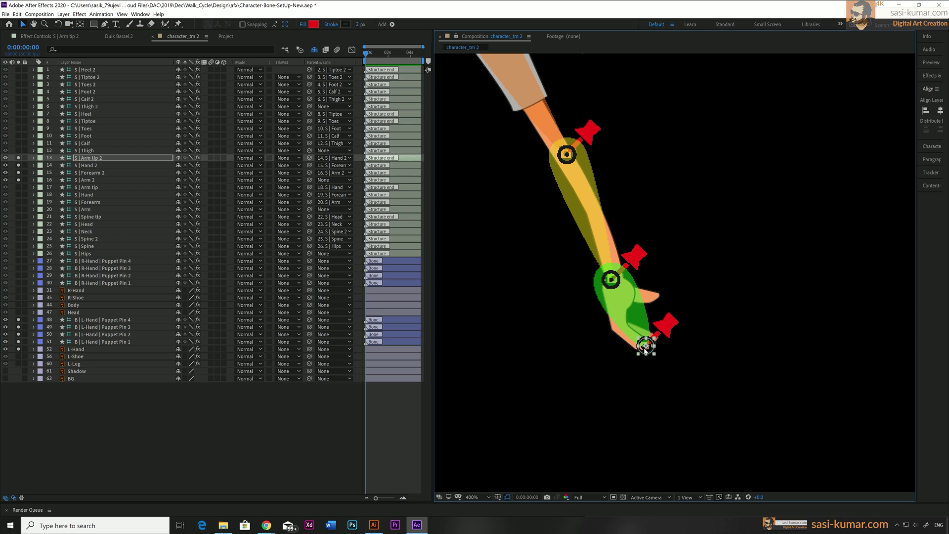
scroll(591, 341, down, 1)
Step: Parent L-Hand Puppet Pins 1 to 4 to S | Arm 2, S | Forearm 2, S | Hand 2 and S | Arm tip 2 respectively
drag(309, 341, 96, 180)
drag(310, 334, 82, 173)
drag(310, 327, 103, 165)
drag(309, 319, 108, 158)
Step: Mark the four L-Hand puppet pin bones as shy and hide them, clearing the left arm solos
click(94, 349)
drag(178, 342, 178, 319)
drag(19, 180, 19, 157)
click(19, 320)
click(314, 50)
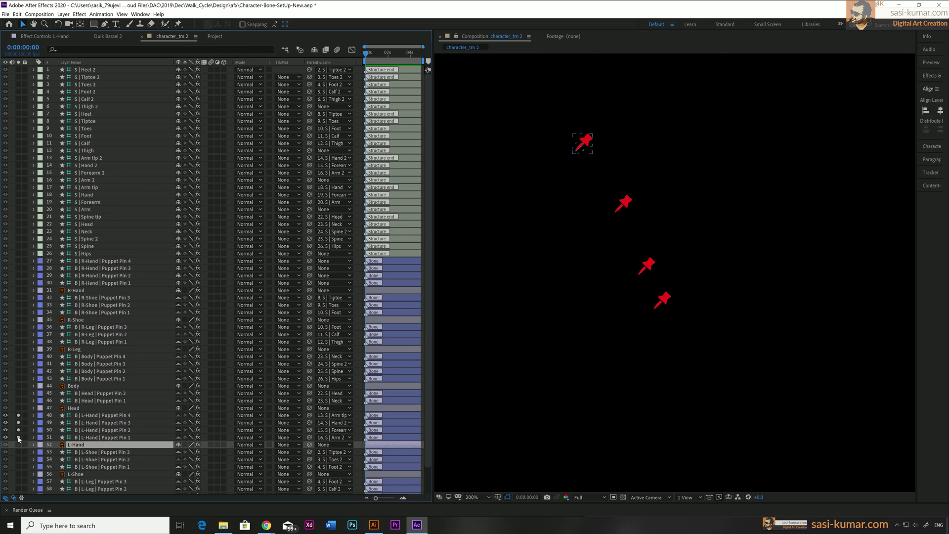
drag(18, 437, 19, 415)
click(314, 51)
click(186, 364)
Step: Solo the R-Hand layer and its four puppet pin bones with the S | Arm to S | Arm tip structures
drag(19, 282, 19, 261)
click(19, 165)
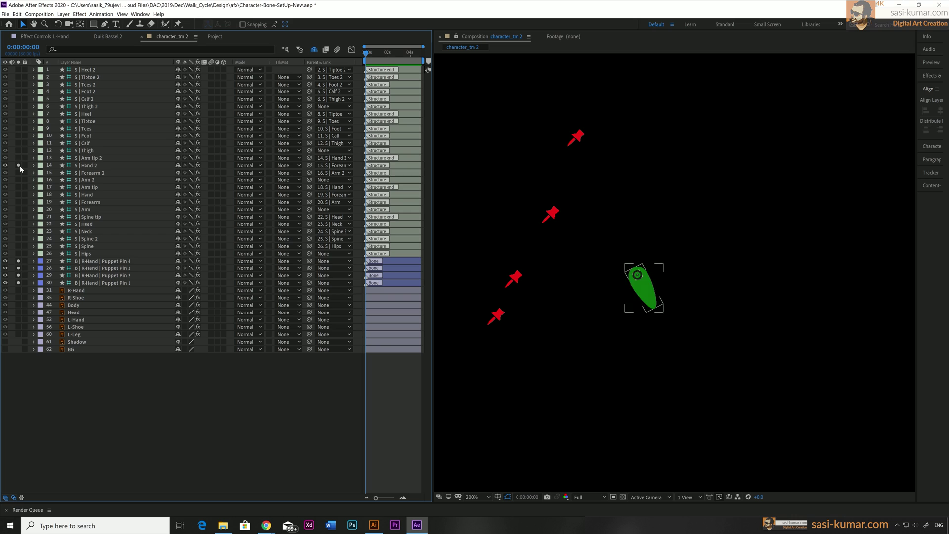
click(19, 165)
drag(19, 195, 18, 211)
scroll(608, 237, down, 1)
click(19, 187)
click(19, 290)
Step: Align the S | Arm, S | Forearm, S | Hand and S | Arm tip structures with the R-Hand puppet pins
drag(540, 197, 615, 214)
scroll(627, 218, up, 2)
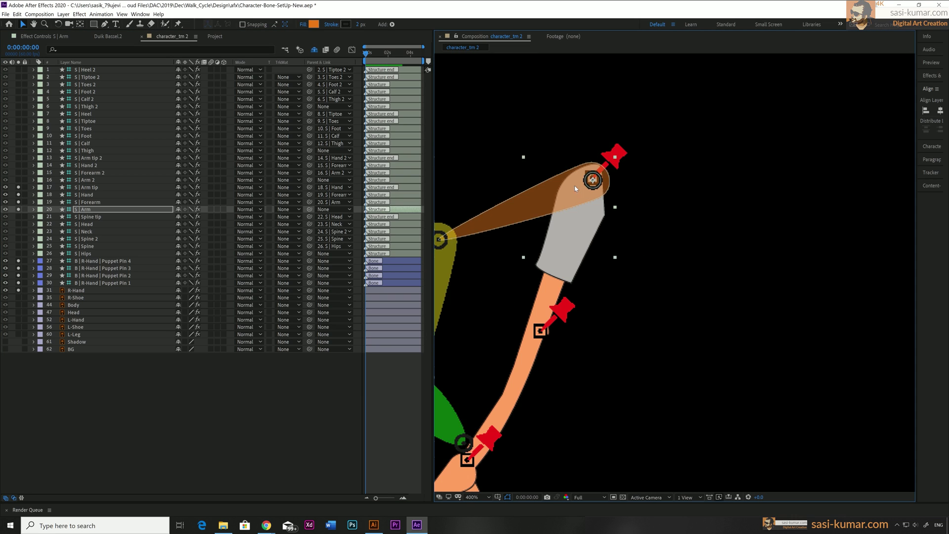
drag(440, 284, 614, 291)
drag(613, 290, 581, 153)
drag(579, 284, 478, 313)
click(89, 187)
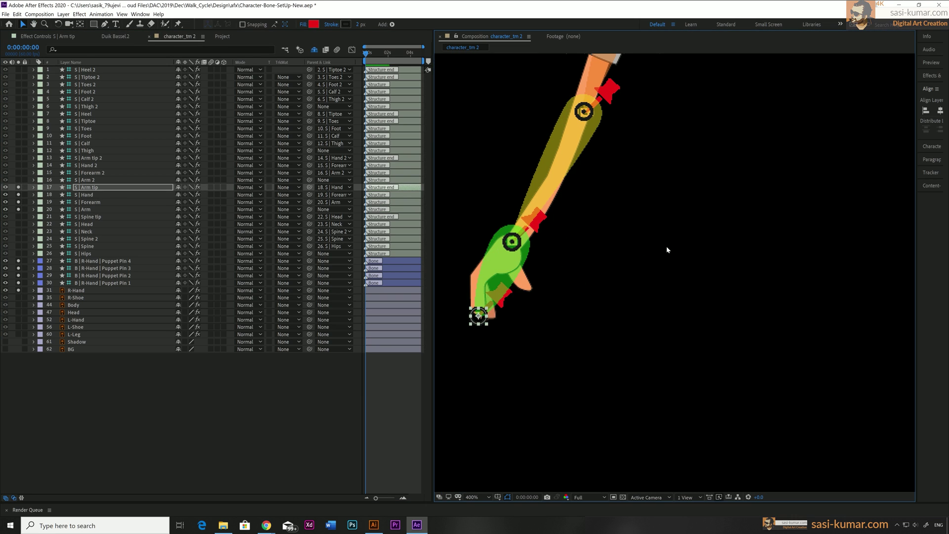
scroll(667, 250, down, 1)
Step: Parent R-Hand Puppet Pins 1 to 4 to S | Arm, S | Forearm, S | Hand and S | Arm tip respectively
click(103, 283)
drag(309, 283, 88, 195)
click(92, 276)
click(91, 268)
click(93, 261)
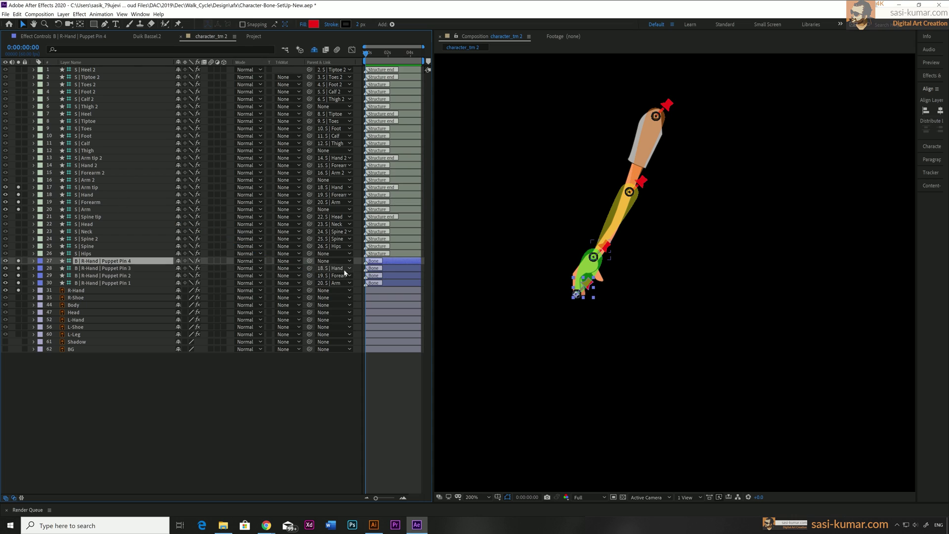
drag(310, 260, 88, 187)
Step: Mark the four R-Hand puppet pin bones as shy and turn off the right arm solos
click(69, 385)
drag(179, 283, 179, 261)
drag(19, 261, 19, 283)
click(314, 50)
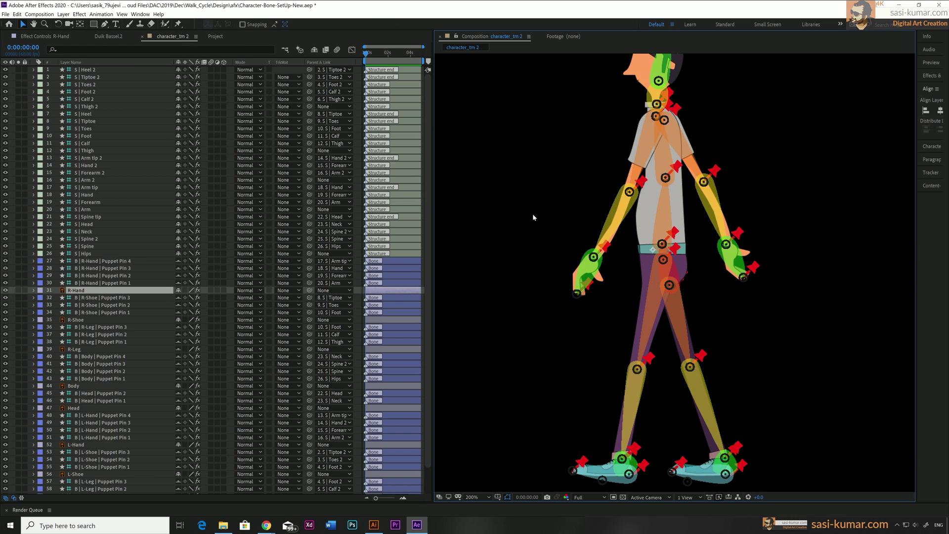
Step: Hide all shy puppet pin bones so that only the structures and artwork layers are listed
scroll(638, 257, down, 1)
drag(627, 395, 649, 394)
click(6, 15)
click(15, 81)
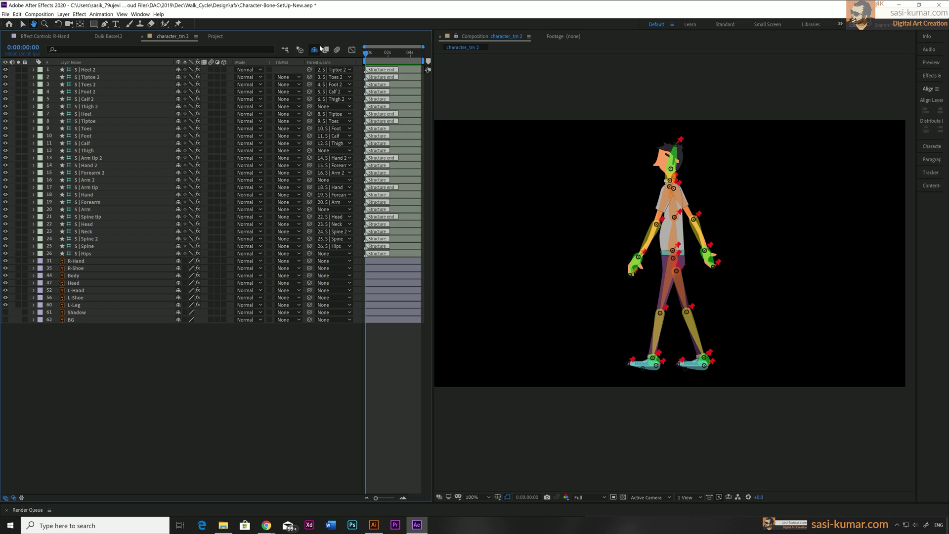
click(318, 50)
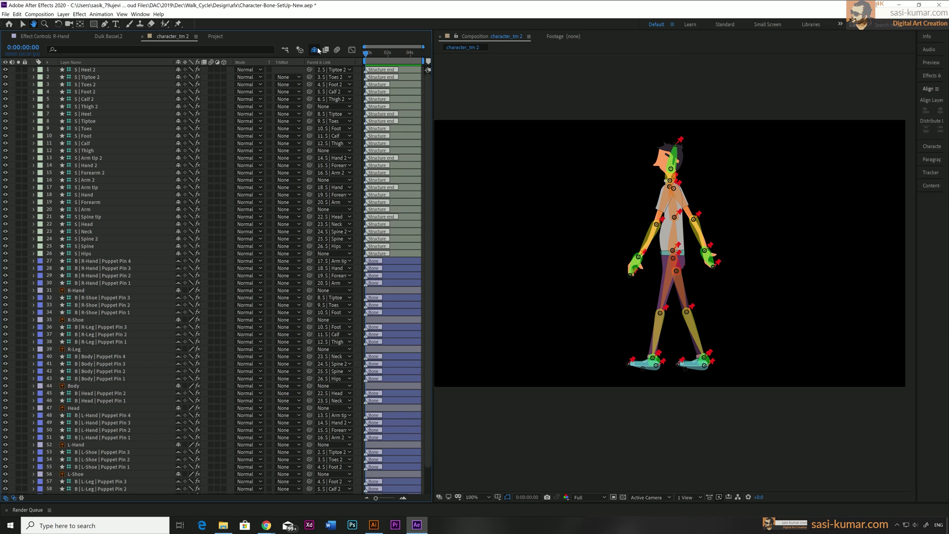
click(319, 50)
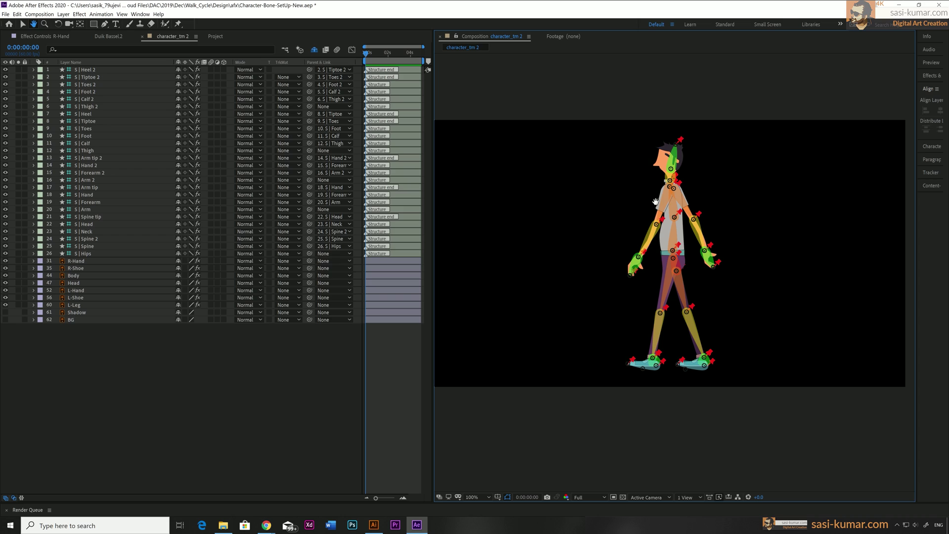
Step: Select all structures from S | Hips to S | Heel 2 and run Duik's Auto-rig & IK on them
click(85, 253)
shift+click(99, 70)
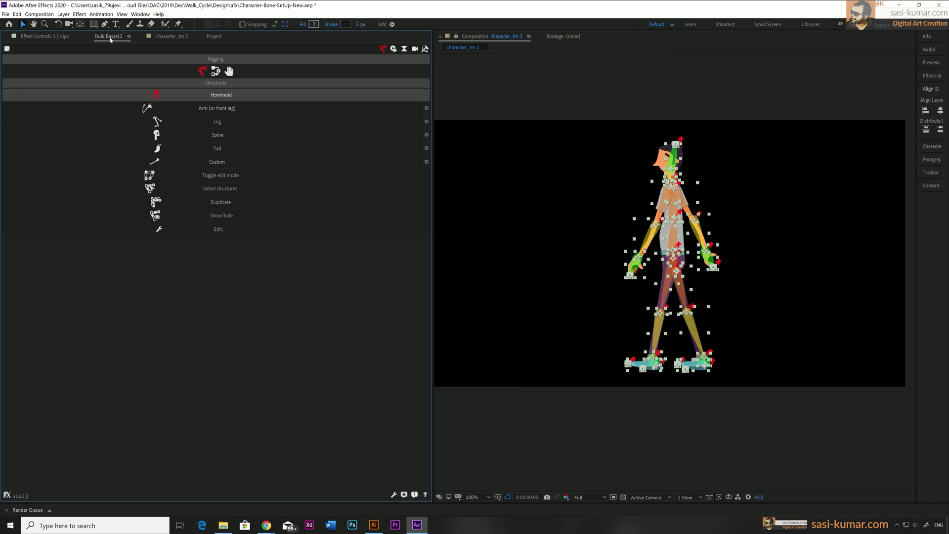
click(216, 73)
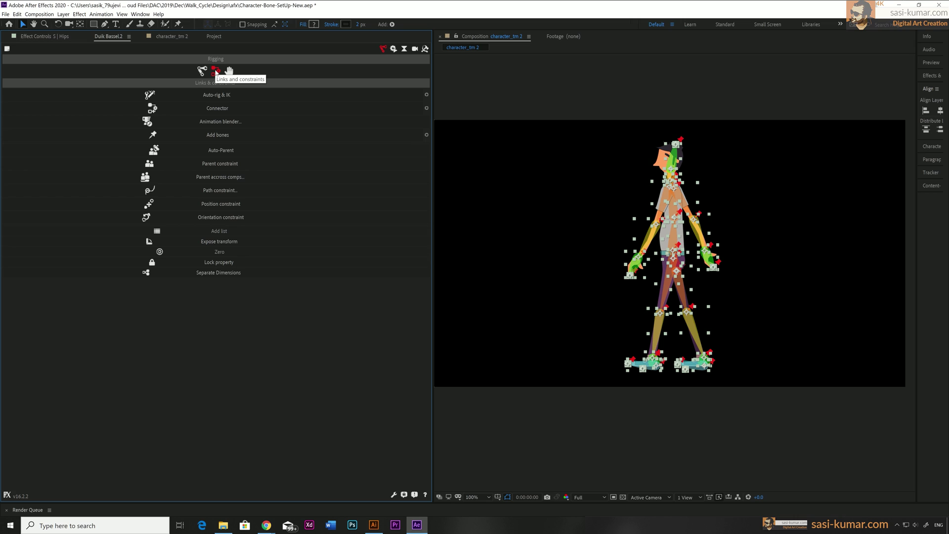
click(218, 96)
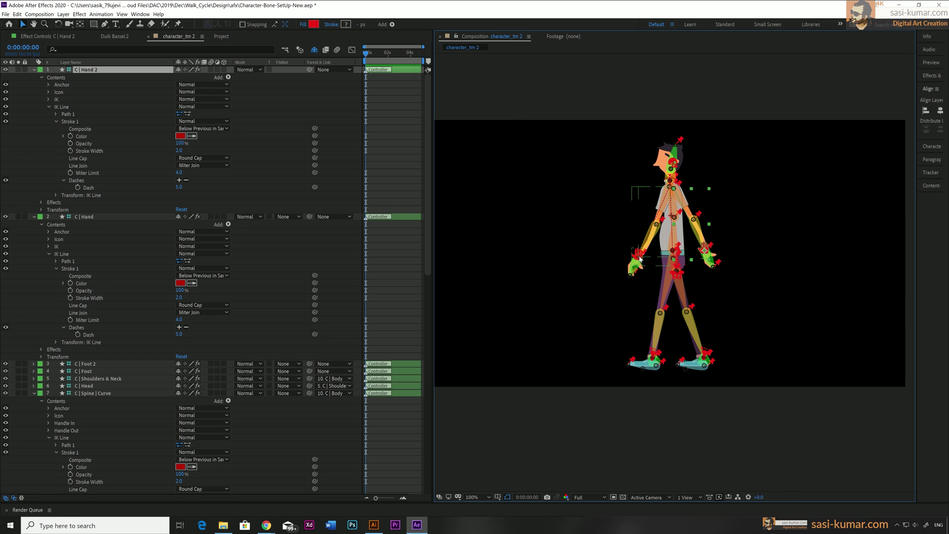
Step: Move the C | Hand and C | Hand 2 controllers slightly upward to test how both arms bend
click(639, 258)
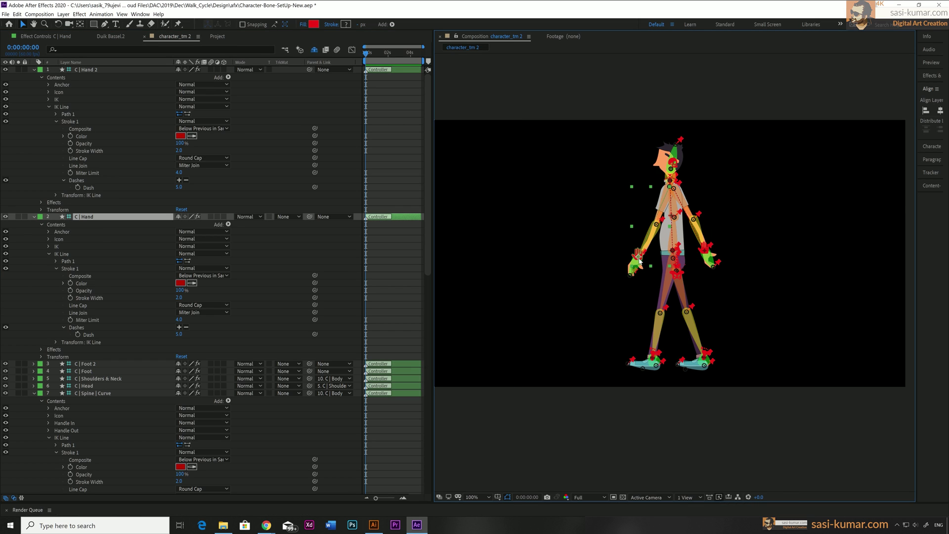
mouse_move(638, 258)
mouse_down()
mouse_move(625, 214)
mouse_move(618, 224)
mouse_move(640, 256)
mouse_move(712, 248)
mouse_move(743, 216)
mouse_move(631, 240)
mouse_move(640, 245)
mouse_up()
drag(707, 256, 705, 237)
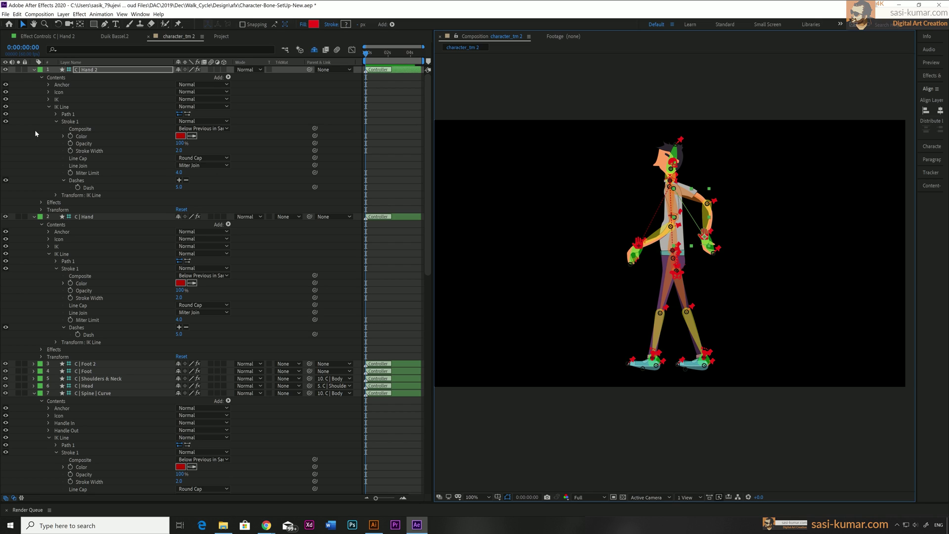
Step: Try moving the C | Hand 2 controller with its IK Reverse option turned off, and turn Reverse back on
key(F3)
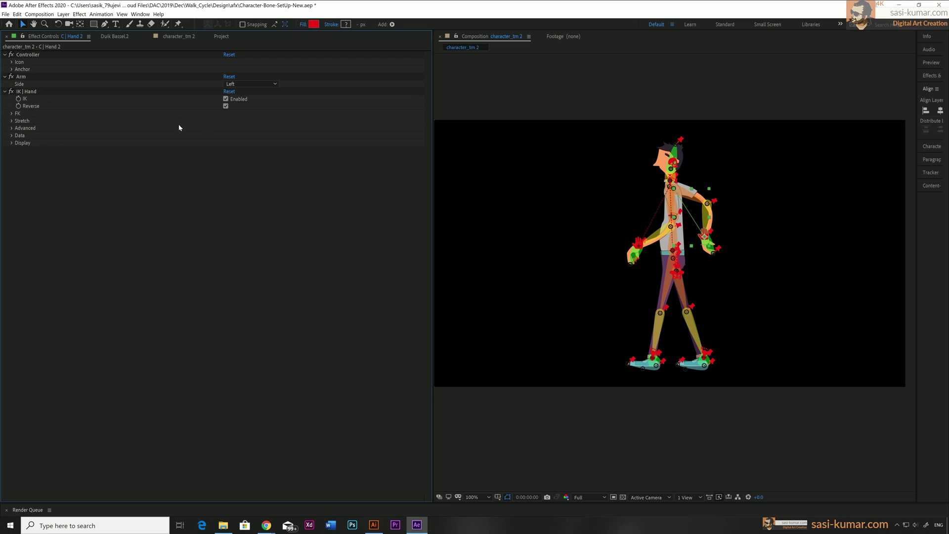
click(226, 106)
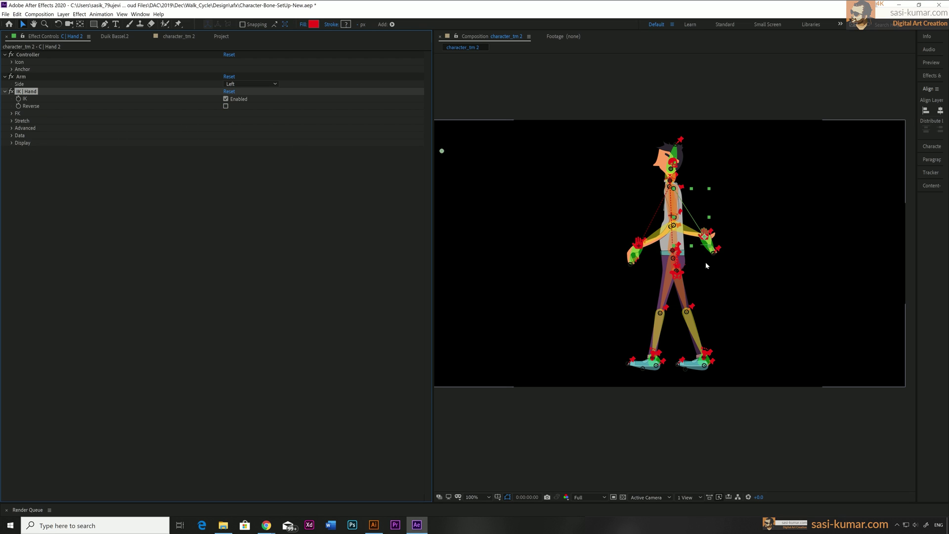
click(704, 238)
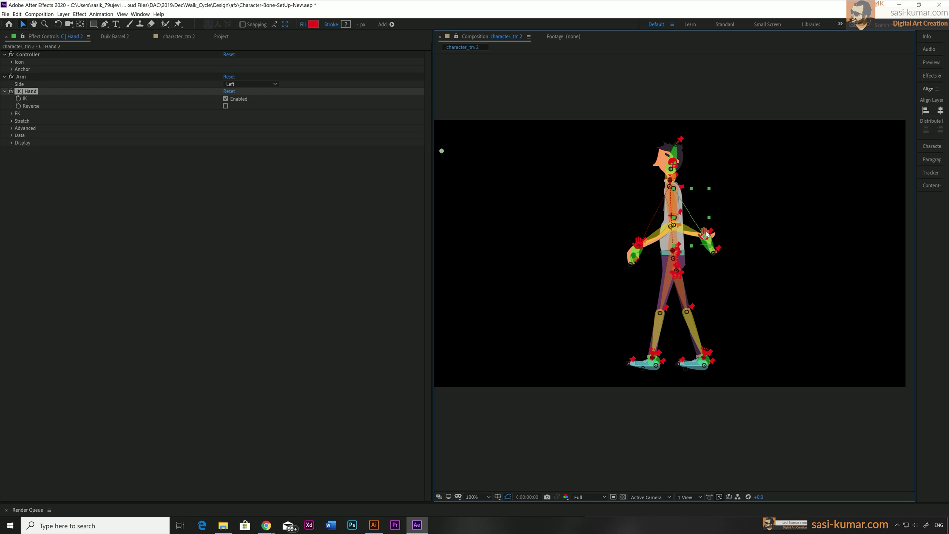
click(746, 398)
drag(706, 235, 712, 211)
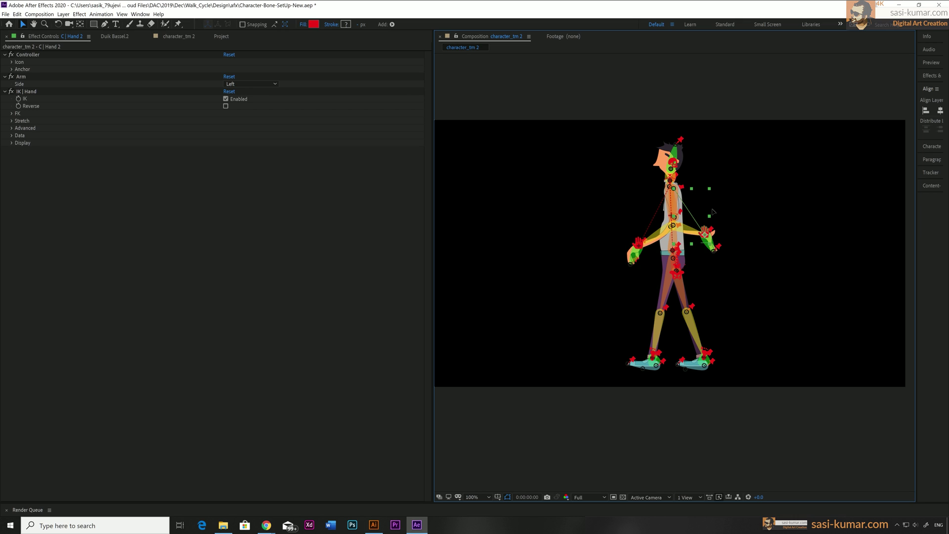
drag(713, 211, 702, 231)
click(225, 106)
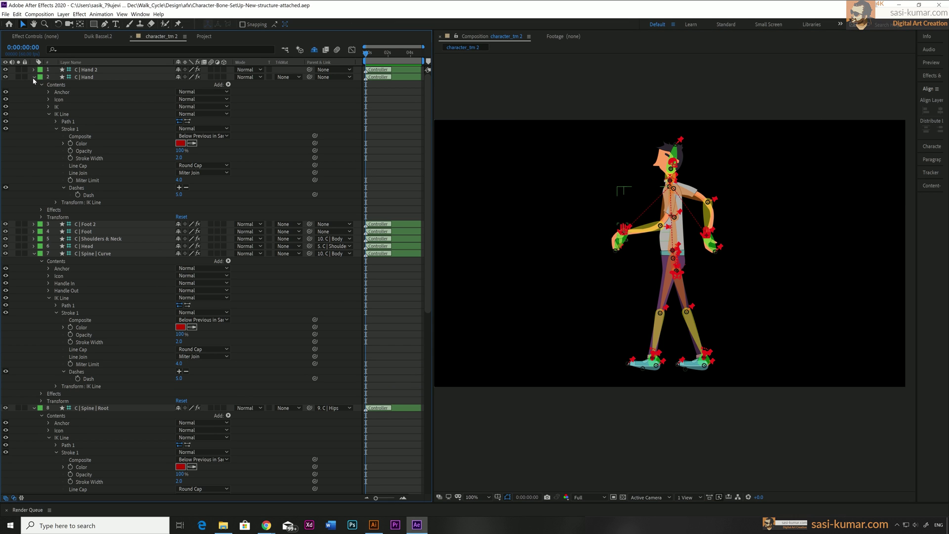
Step: Collapse the expanded controller layers and turn off visibility for all structure layers from S | Hips up to S | Heel 2
click(33, 77)
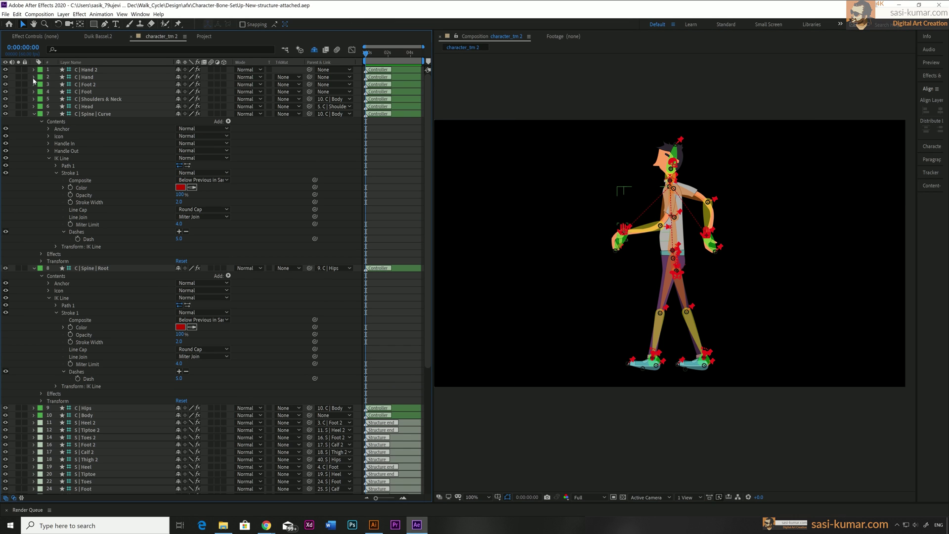
click(34, 114)
click(34, 121)
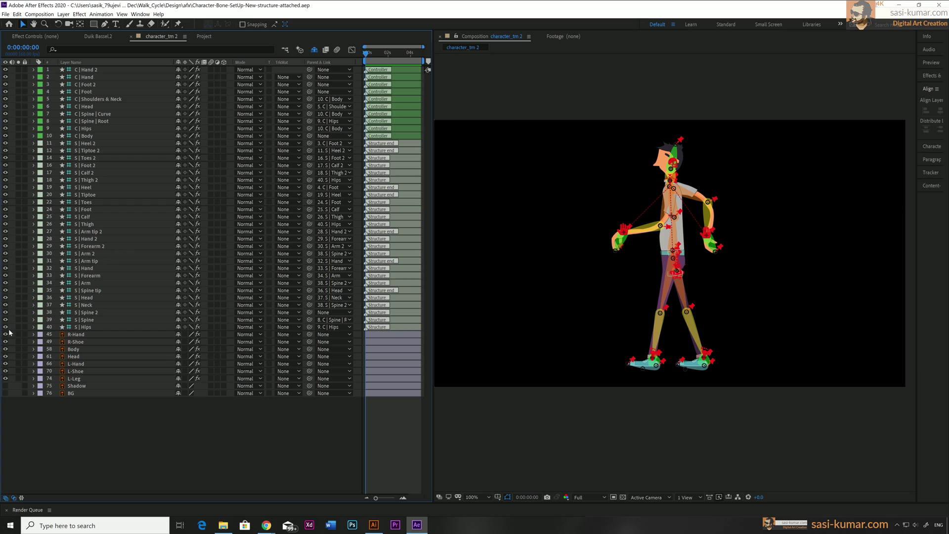
drag(5, 328, 5, 143)
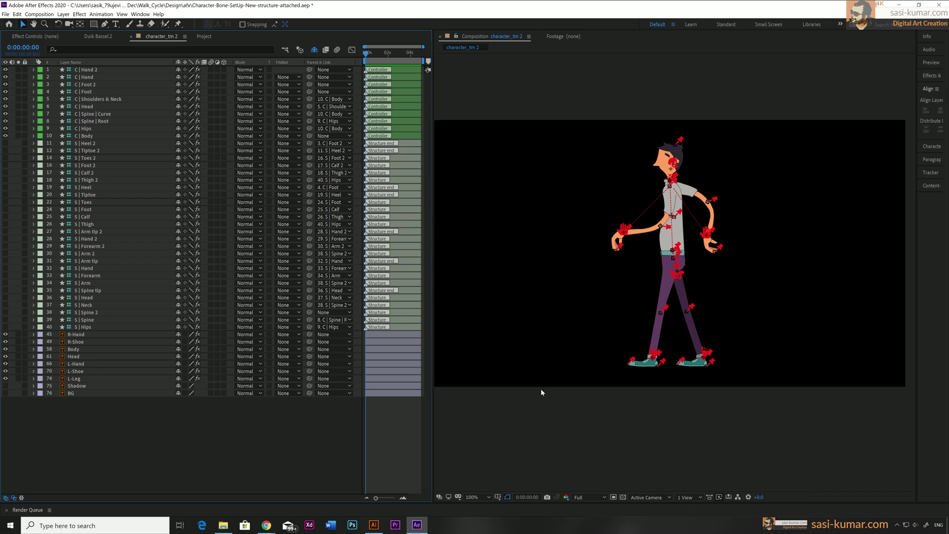
Step: Mark all structure layers from S | Hips to S | Heel 2 as shy so they drop out of the layer list
click(94, 327)
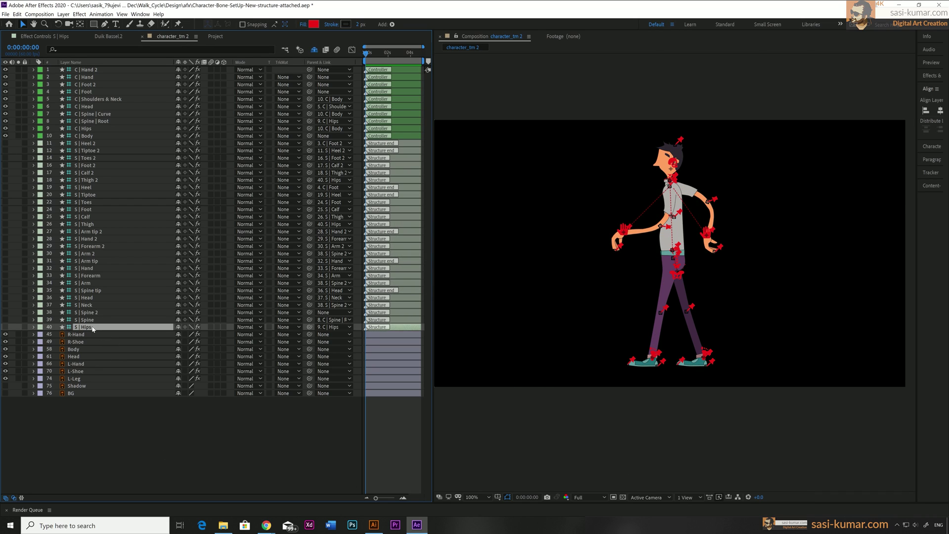
shift+click(82, 144)
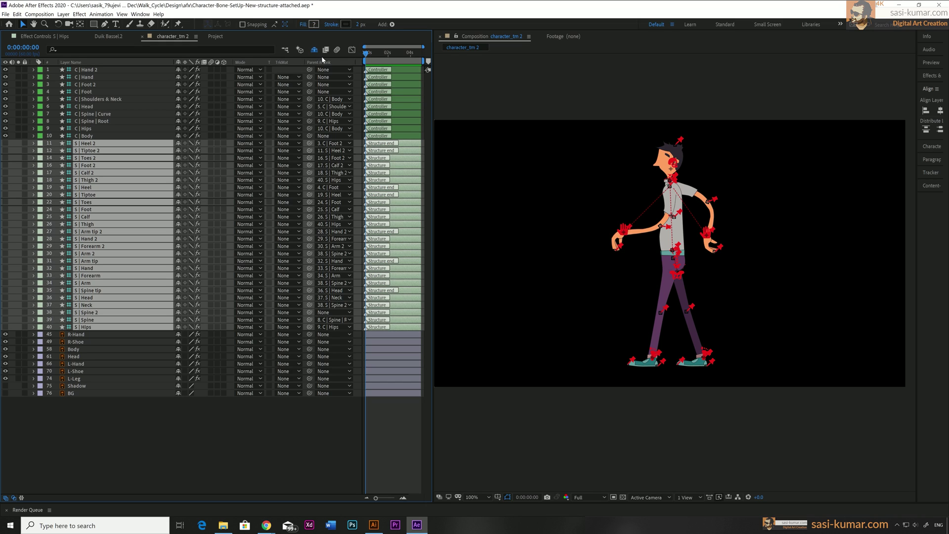
click(177, 150)
click(250, 315)
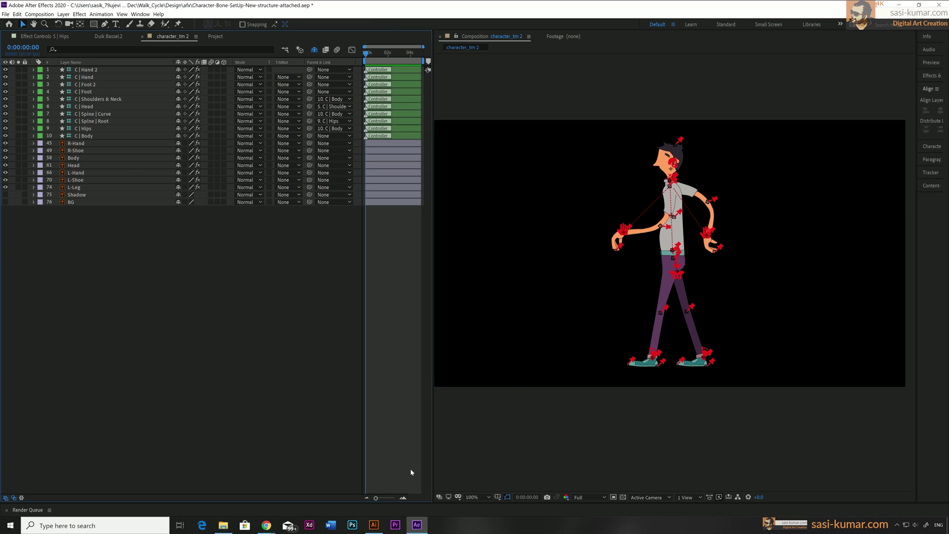
Step: Move the C | Foot and C | Foot 2 controllers slightly upward to bend both legs
click(653, 354)
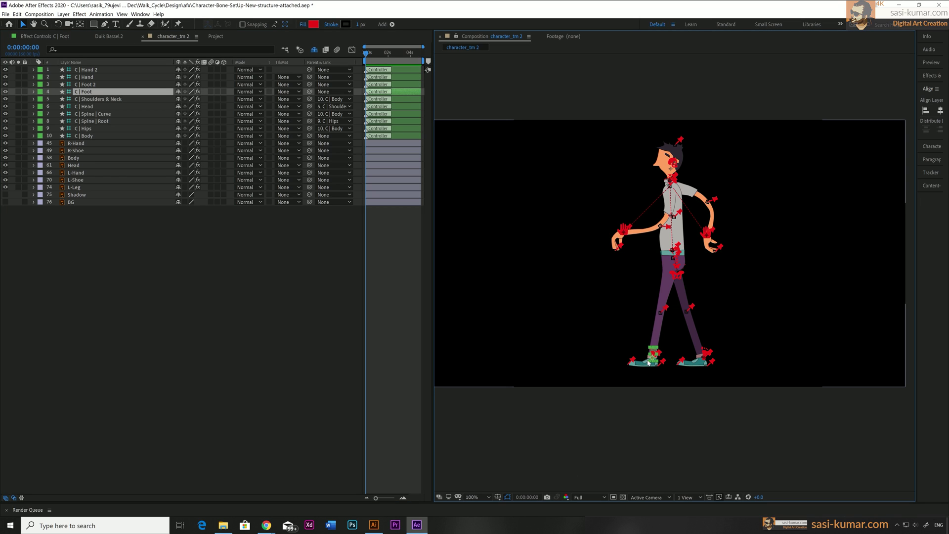
drag(654, 357, 651, 353)
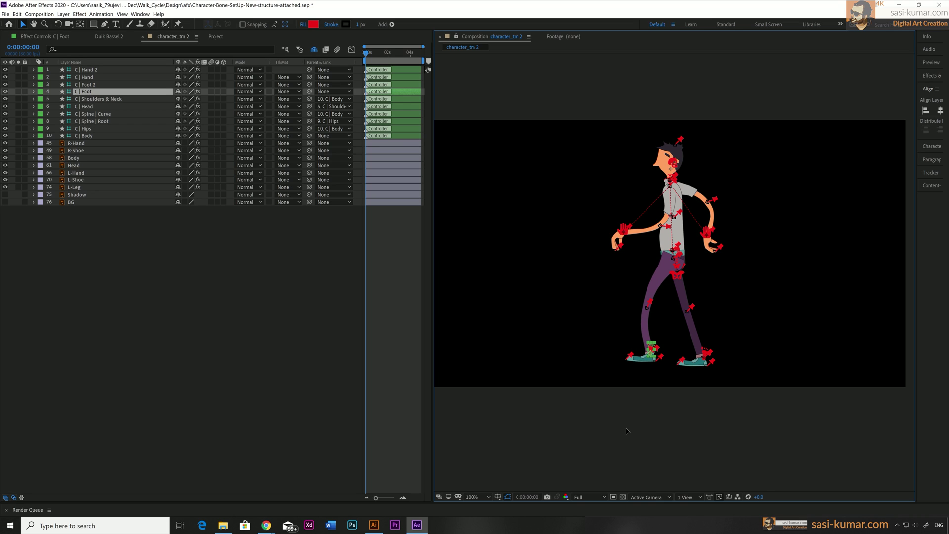
click(706, 353)
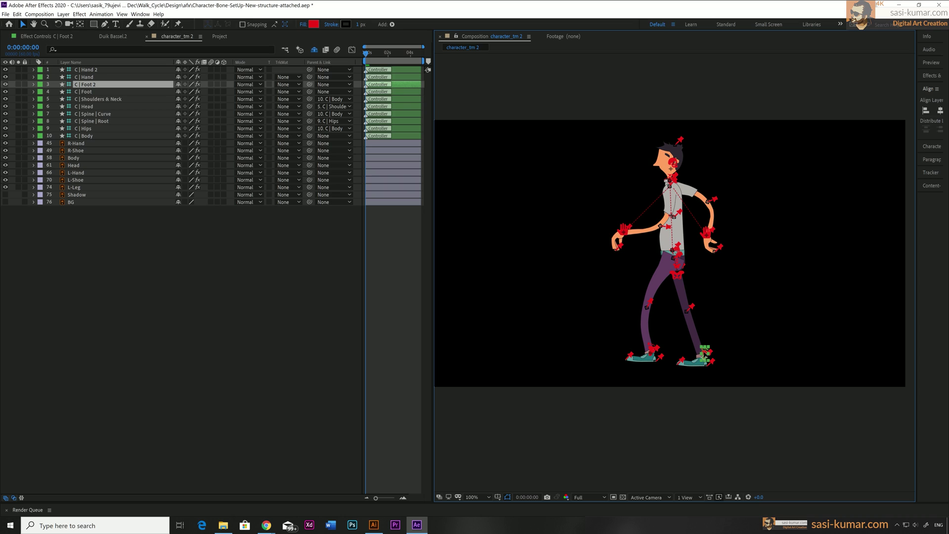
drag(705, 353, 704, 349)
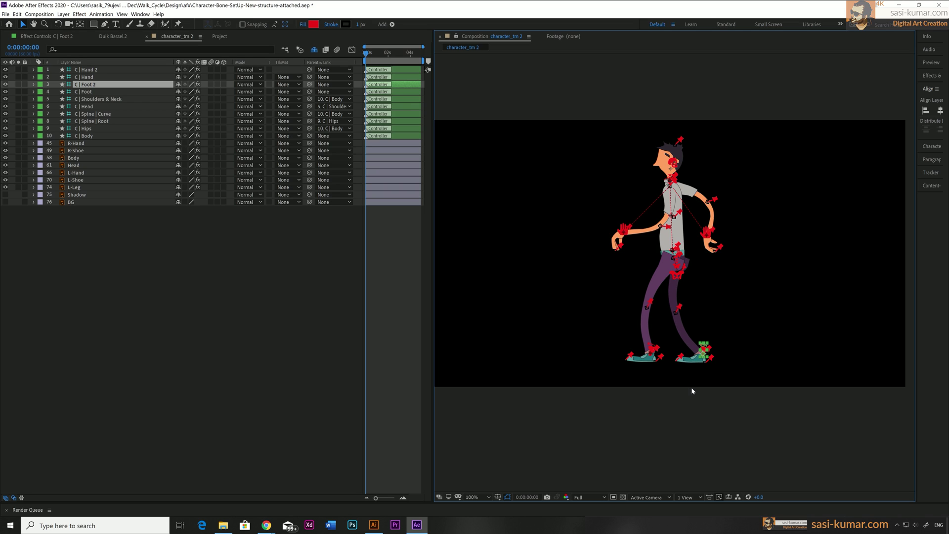
key(ctrl+z)
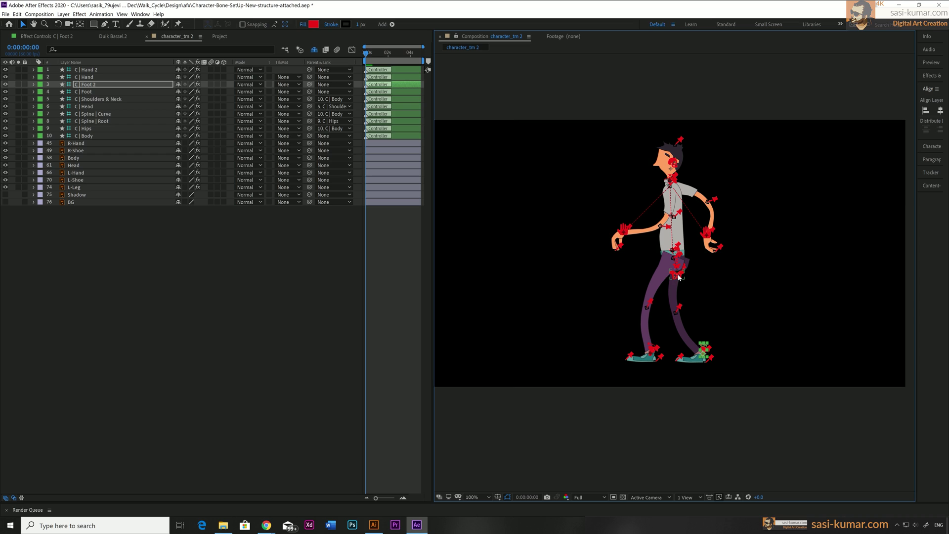
Step: Raise the C | Hips controller slightly to straighten the legs above the moved feet
click(678, 275)
drag(674, 273, 676, 268)
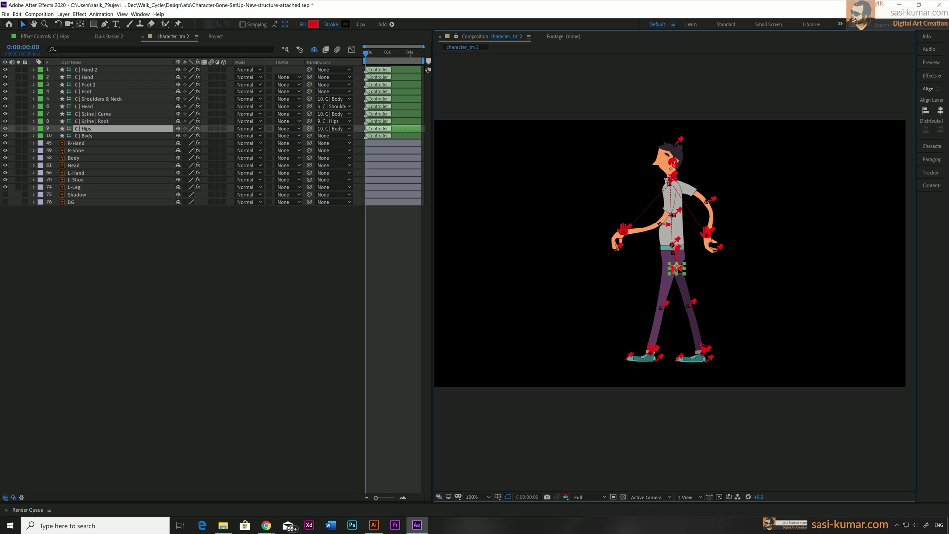
key(ctrl+z)
Step: Adjust the C | Hand and C | Hand 2 controllers slightly upward and deselect everything
click(624, 229)
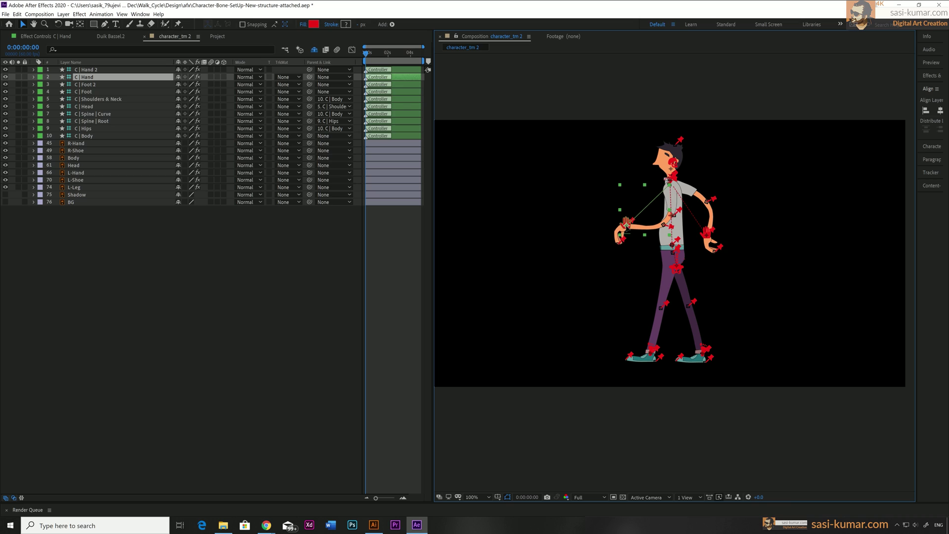
click(708, 239)
drag(710, 238, 707, 229)
click(665, 404)
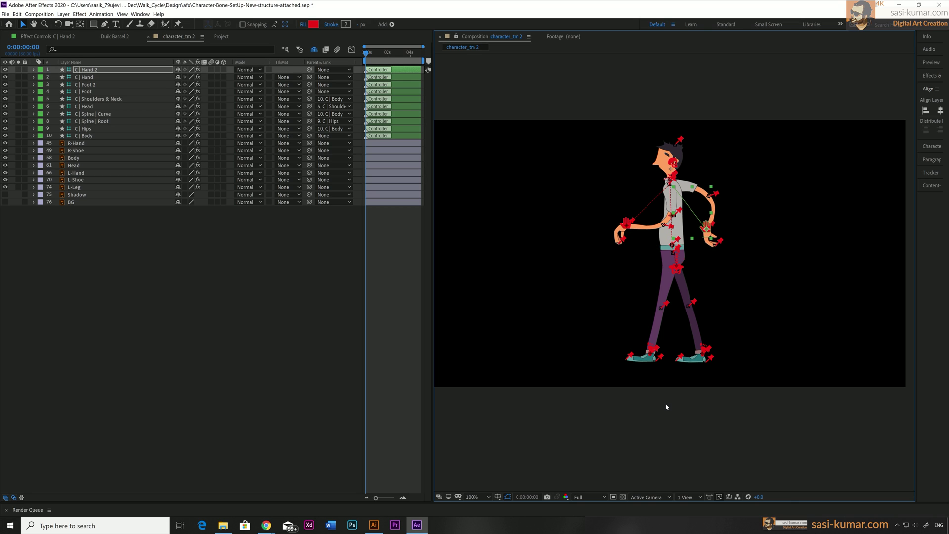
click(649, 107)
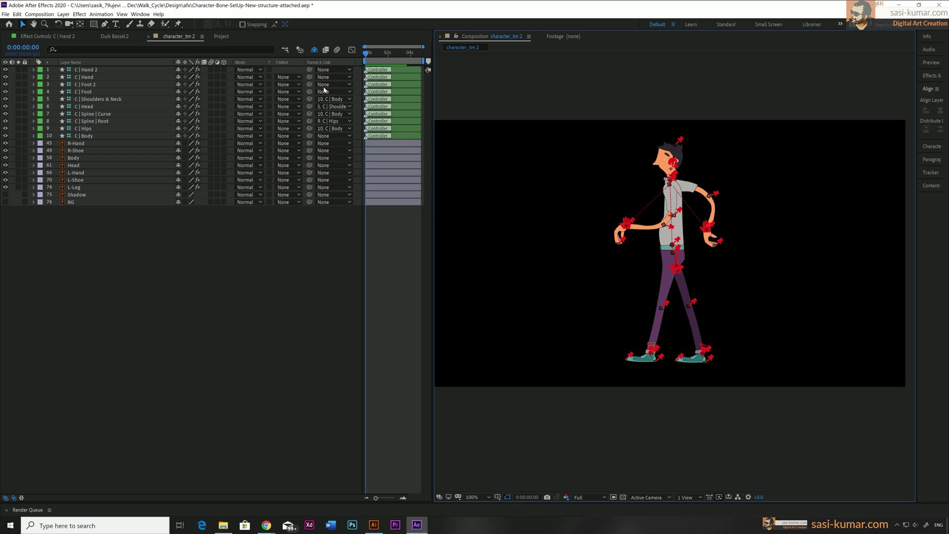
click(115, 37)
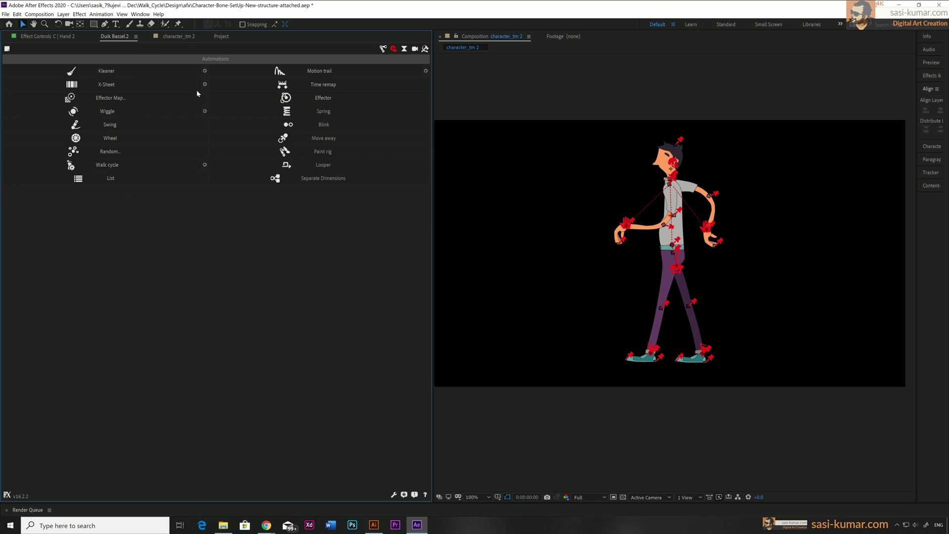
click(382, 48)
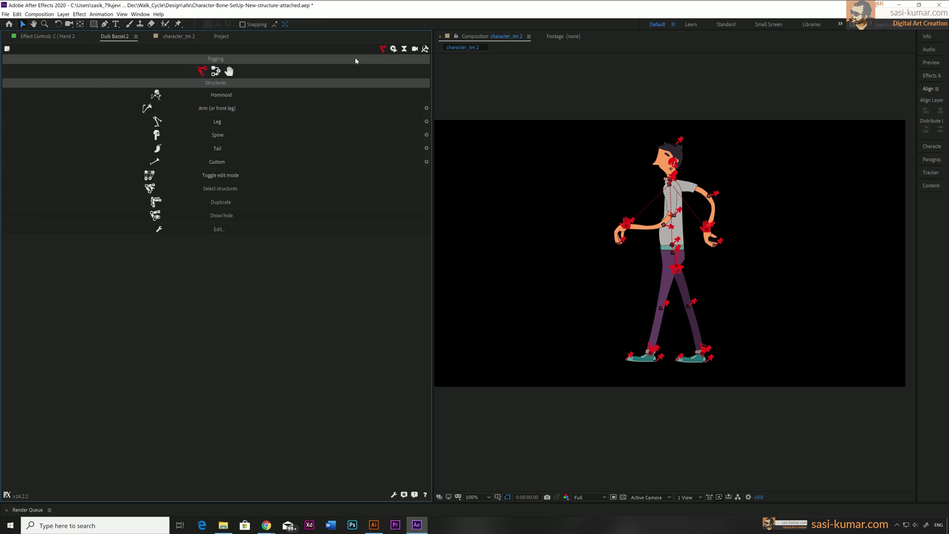
click(43, 36)
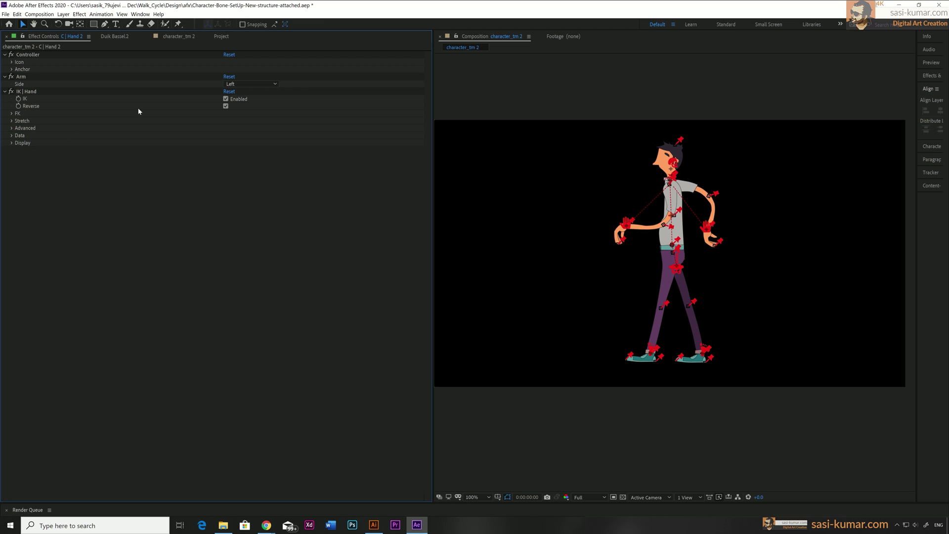
click(123, 36)
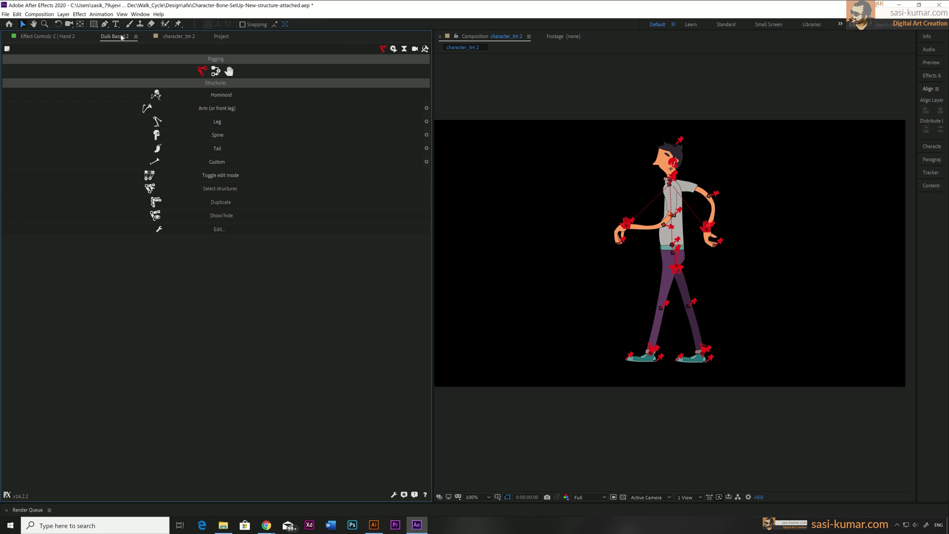
Step: Select all controllers from C | Hand 2 to C | Body and apply Duik's Walk cycle automation to them
click(181, 38)
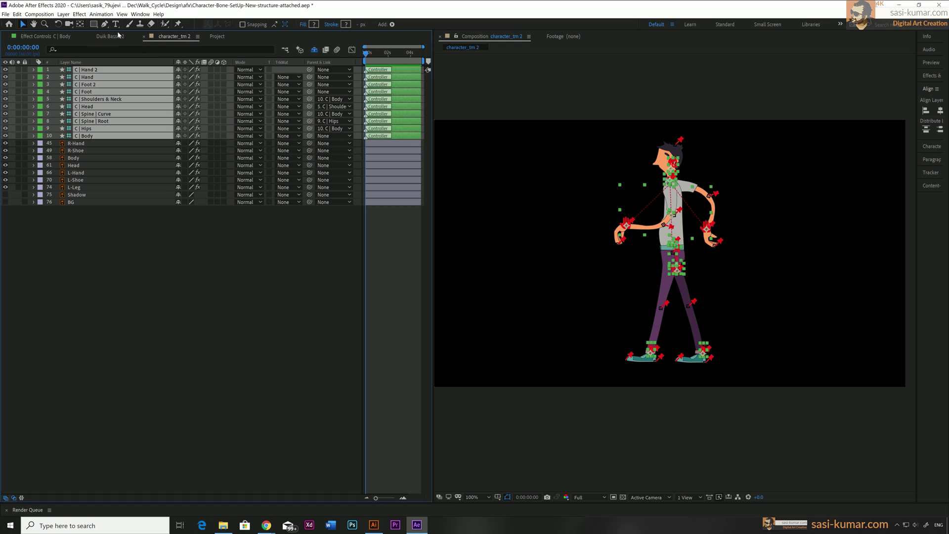
click(110, 37)
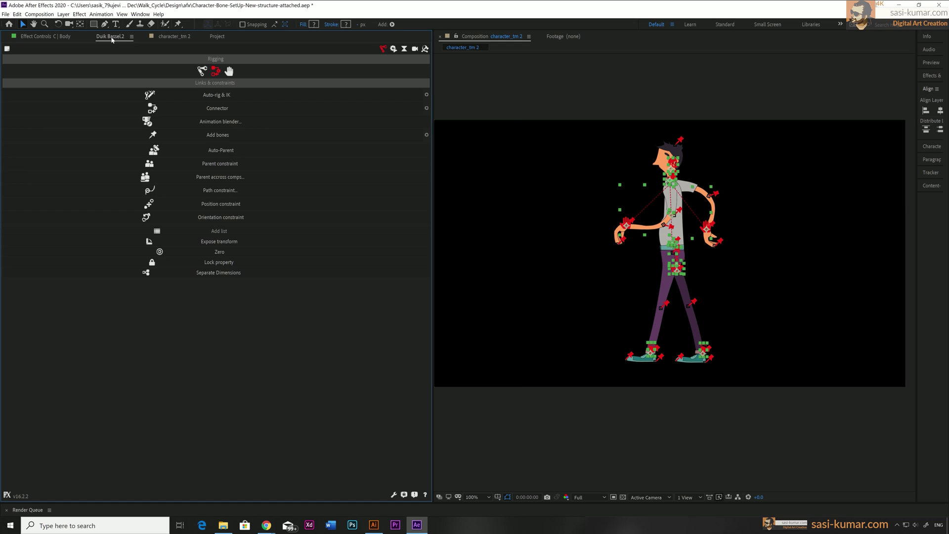
click(393, 49)
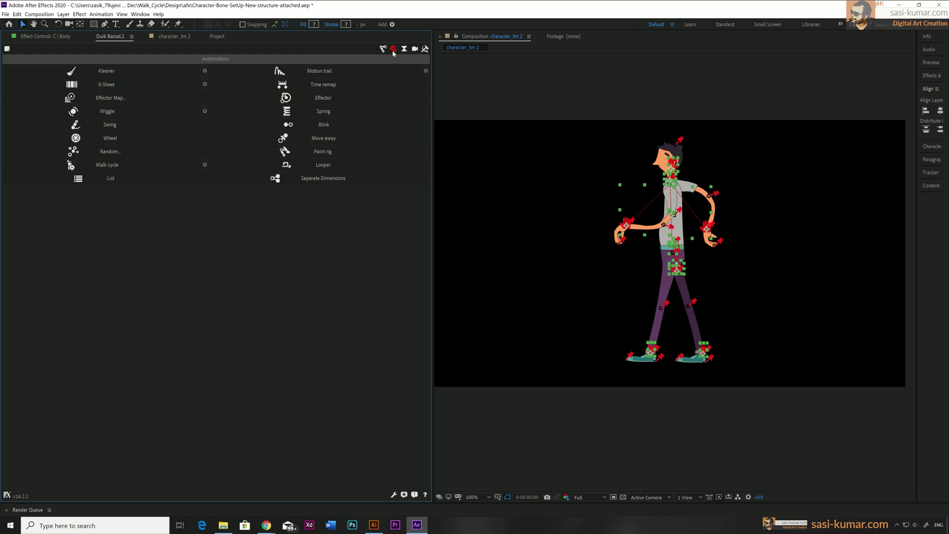
click(112, 169)
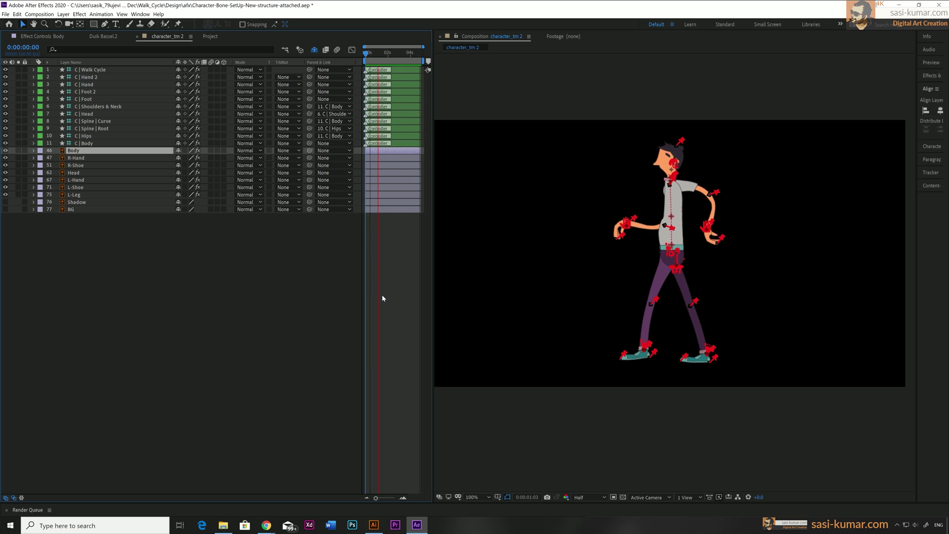
Step: Stop the walk preview and place the current time at 0:00:01:49
key(space)
click(387, 58)
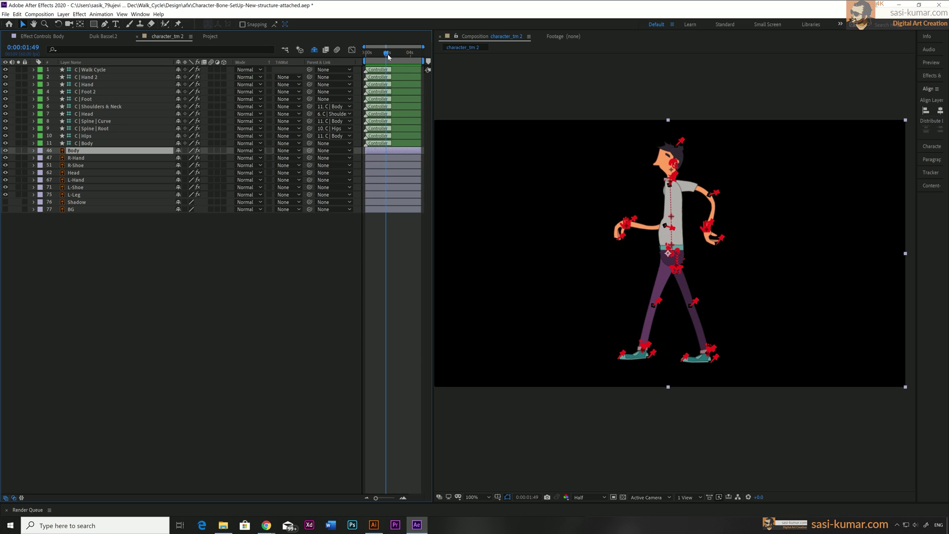
click(106, 39)
click(52, 37)
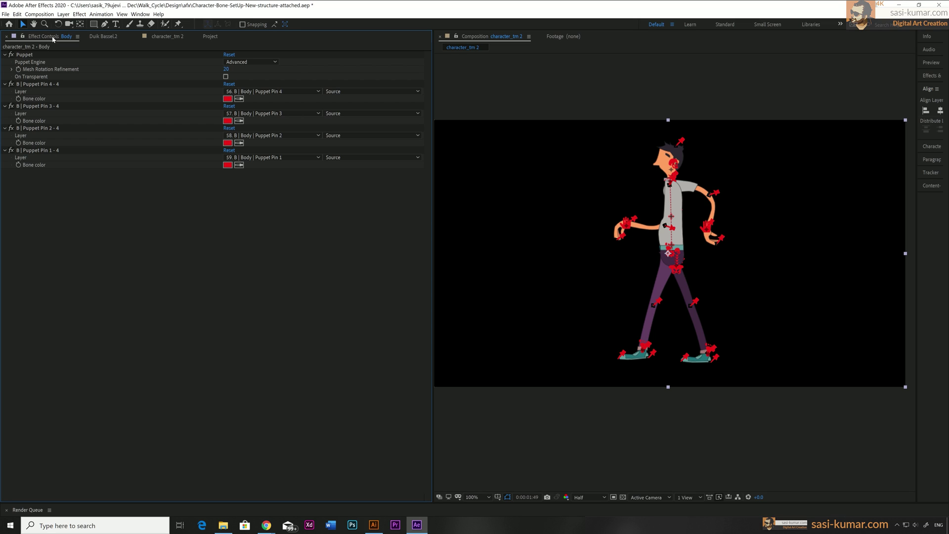
click(165, 36)
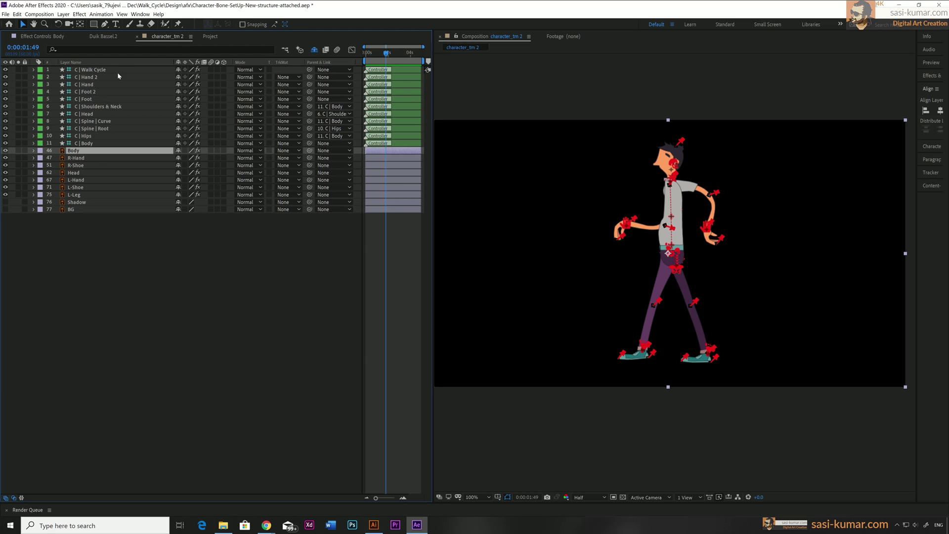
Step: Set the Softness of the C | Walk Cycle controller to 50% and preview the walk
click(87, 71)
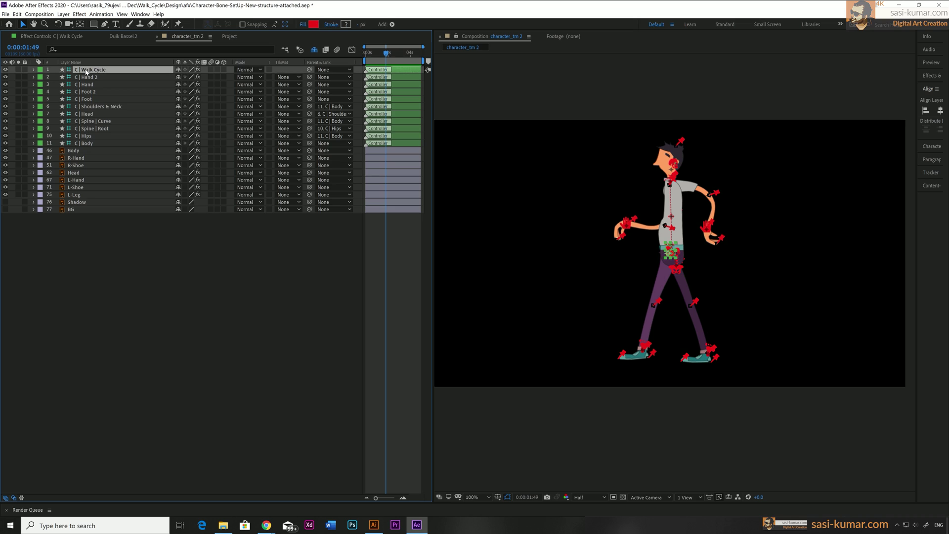
click(53, 37)
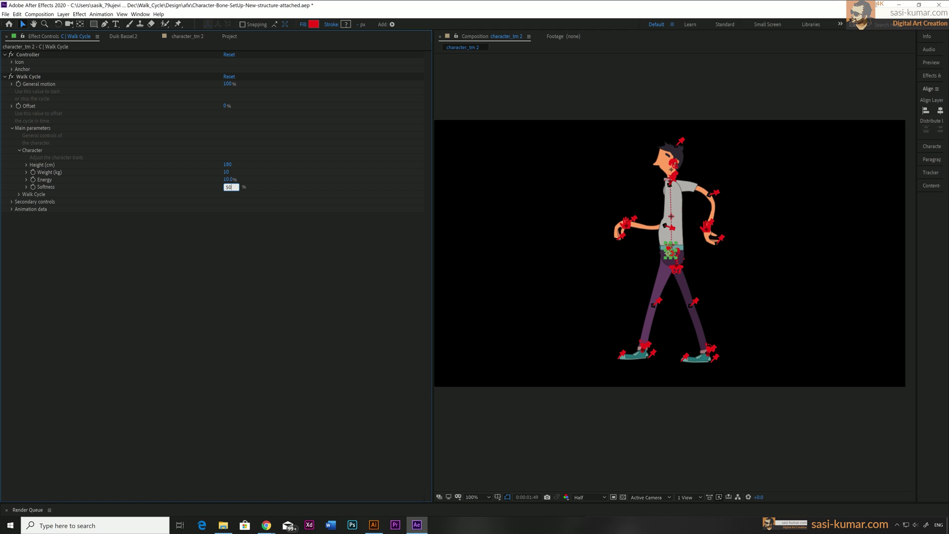
key(Return)
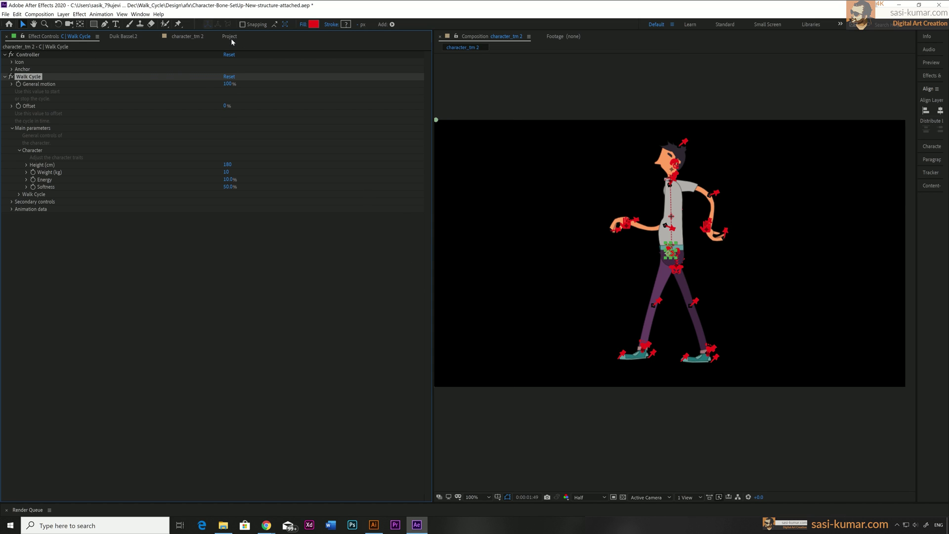
key(space)
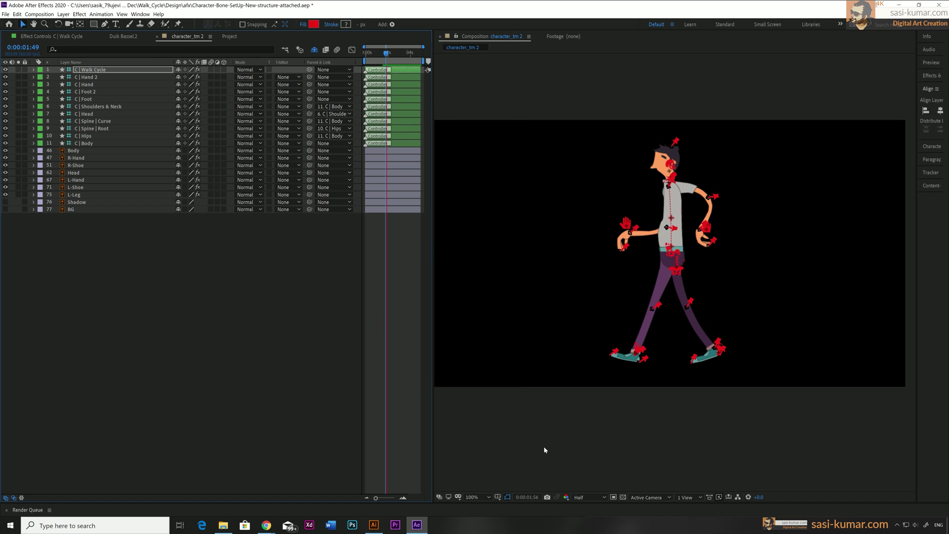
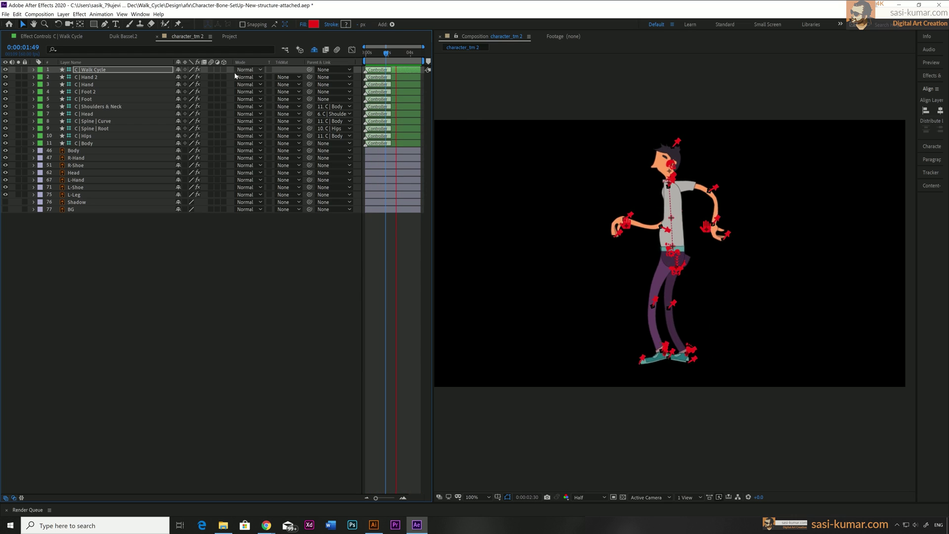
Step: Set the character Energy in the C | Walk Cycle controller's effect to 5%
click(123, 38)
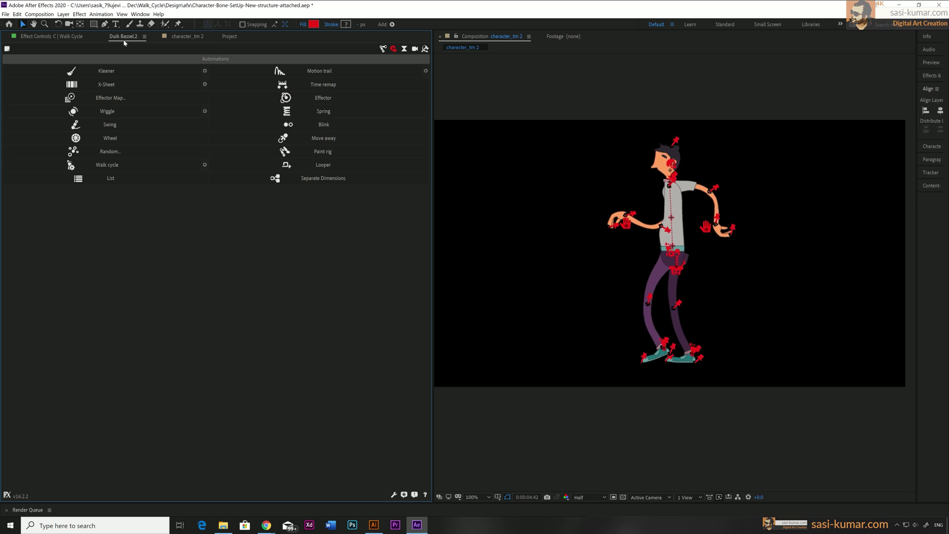
click(71, 37)
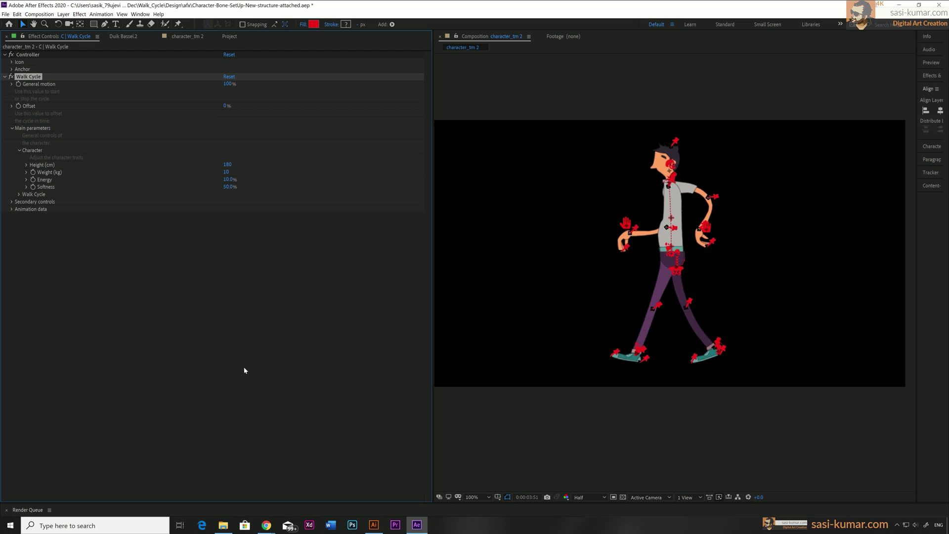
click(228, 179)
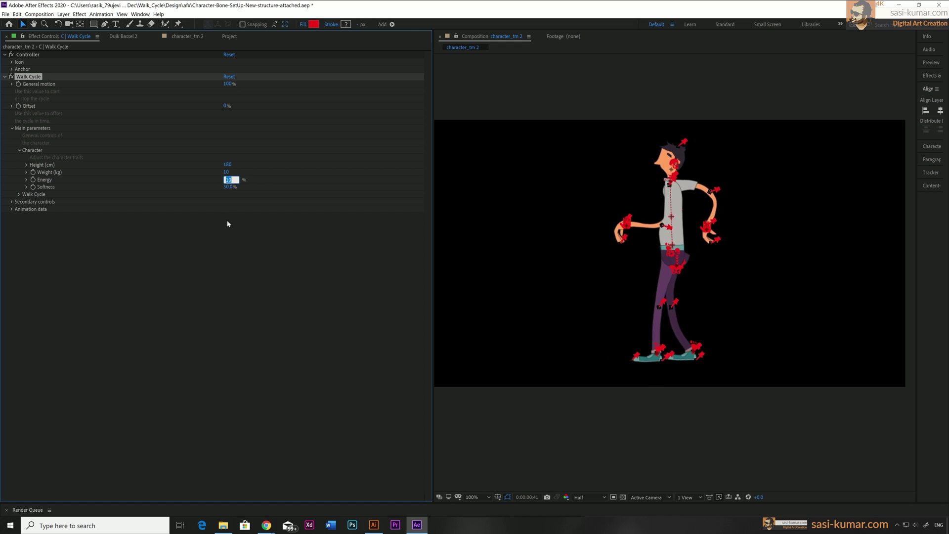
text(5)
key(Return)
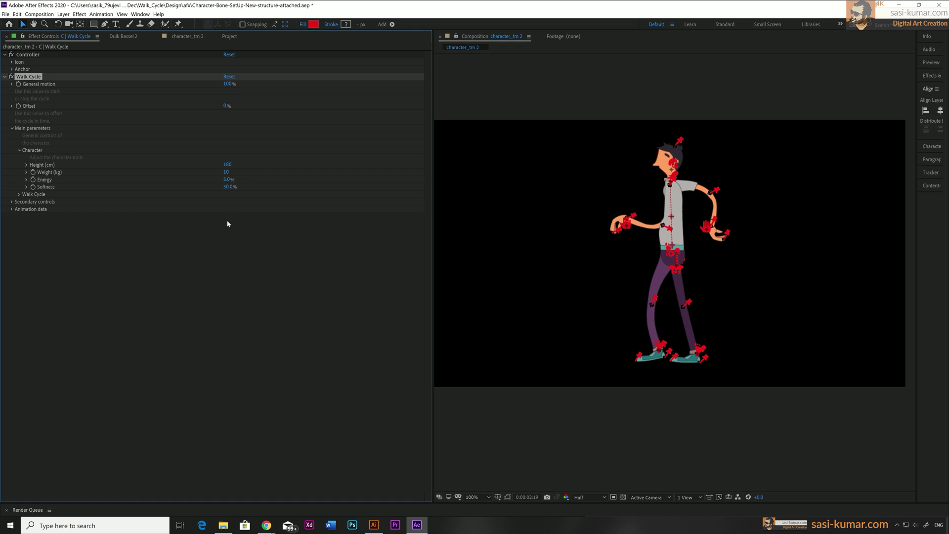
Step: Set the Walk speed of the C | Walk Cycle controller to -5 kmph, keeping the Realistic type
click(19, 194)
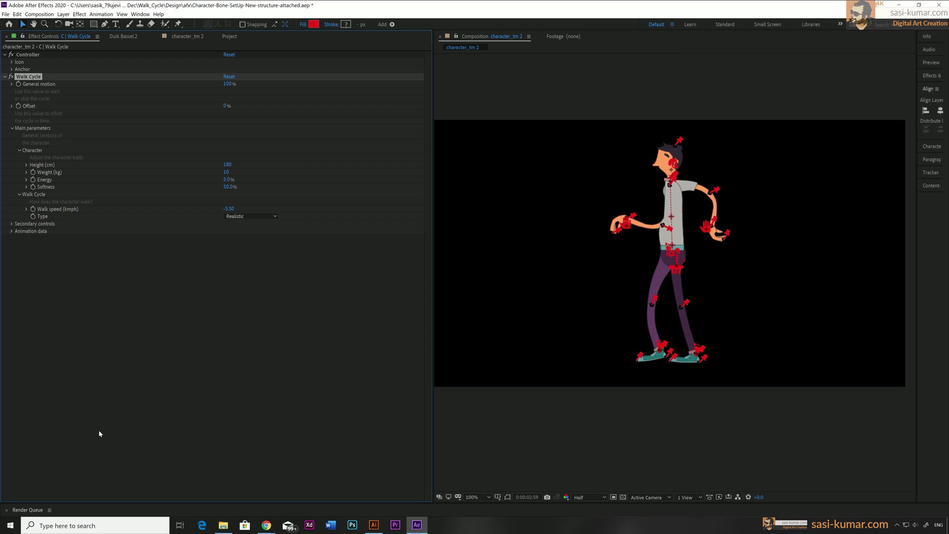
click(271, 217)
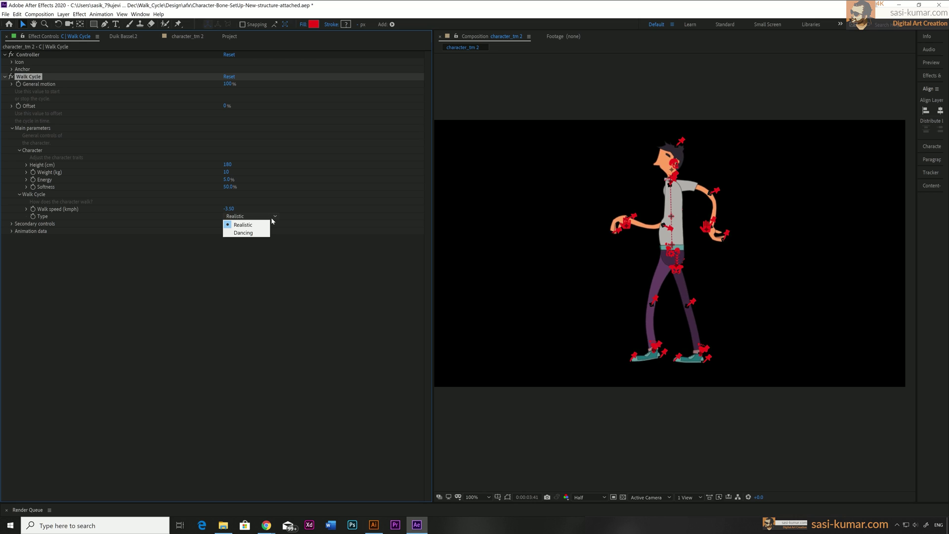
click(275, 295)
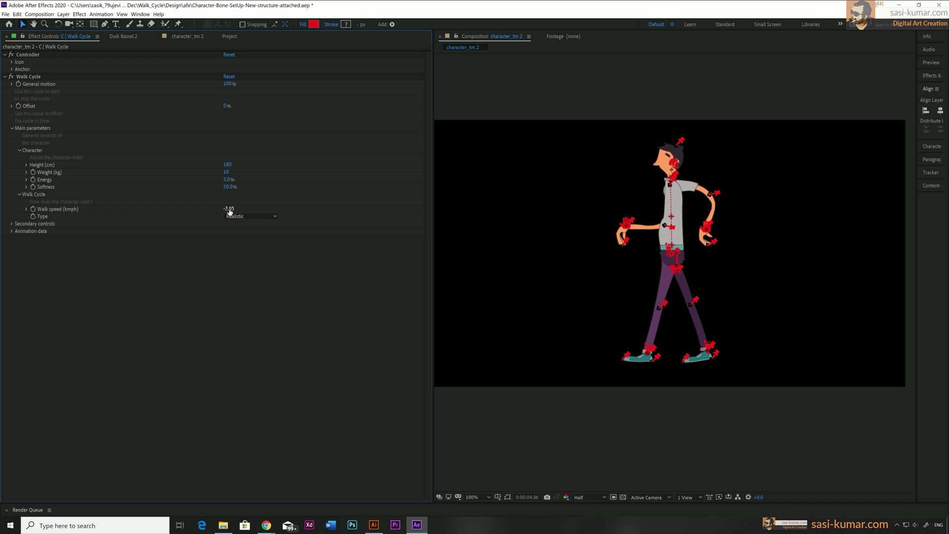
text(-)
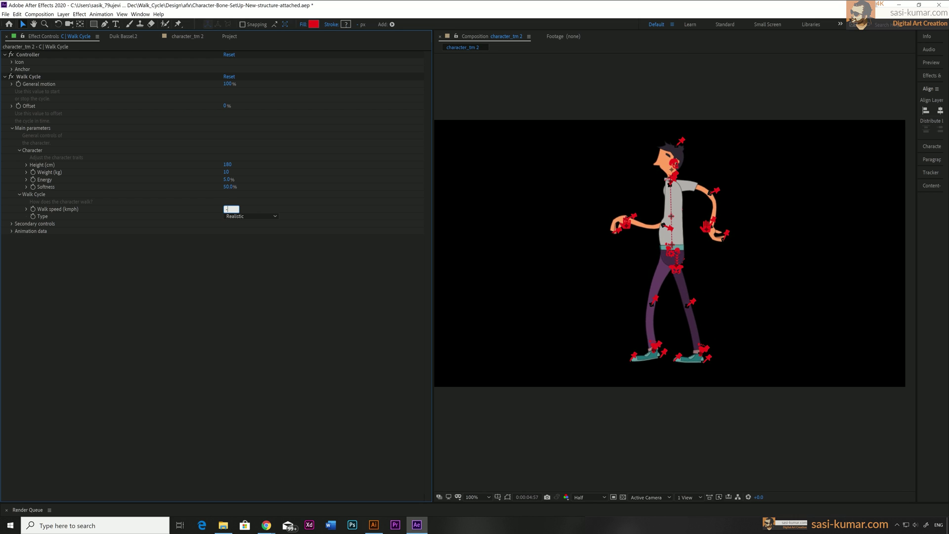
text(5)
key(Return)
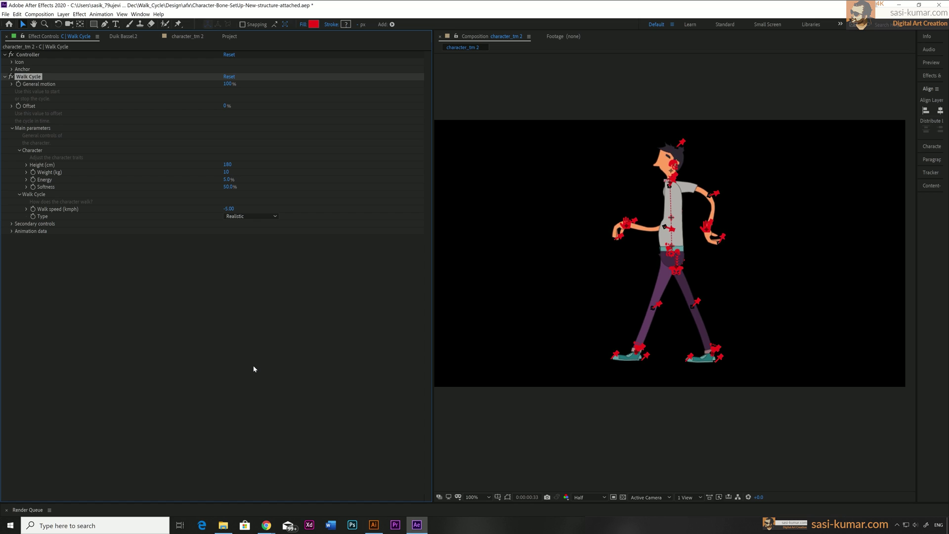
Step: In the Neck and head secondary controls, set Neck swing to 9° and Neck softness to 20%
click(12, 224)
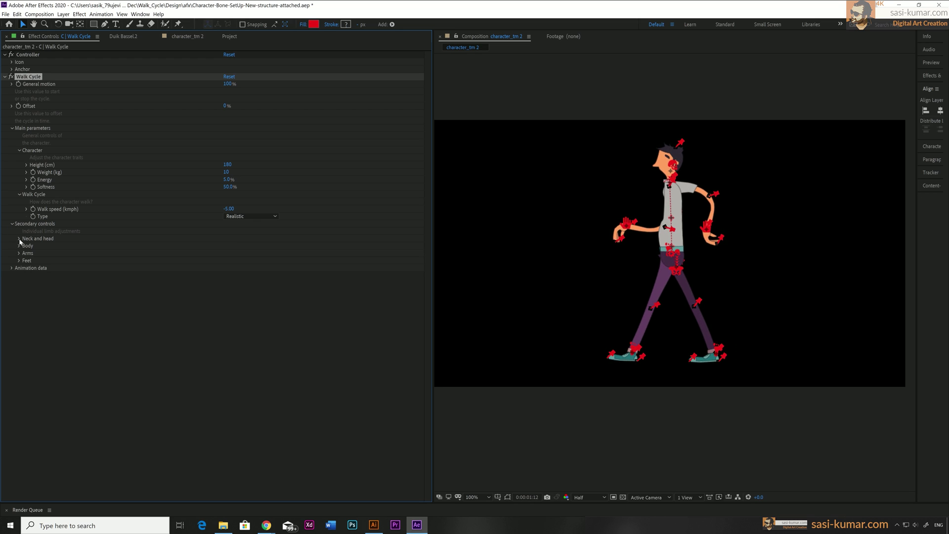
click(19, 238)
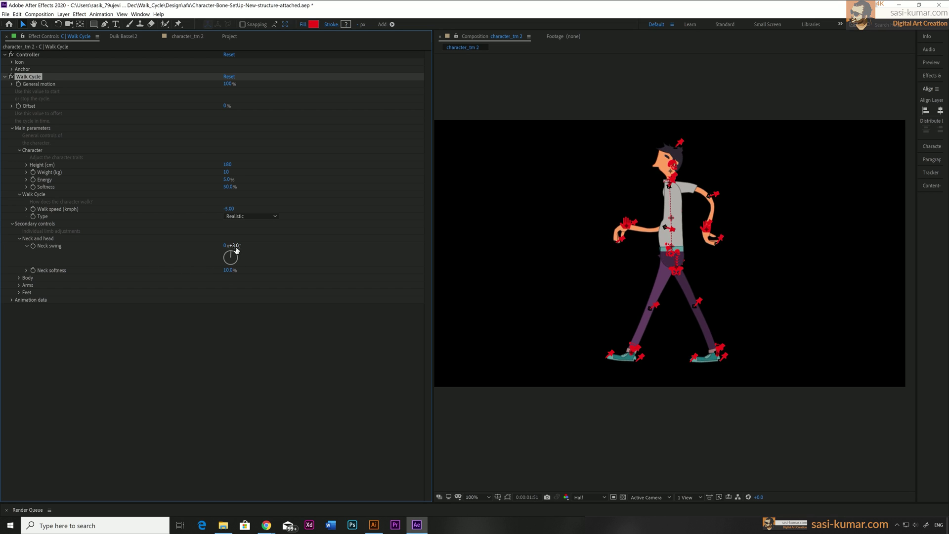
drag(235, 246, 241, 245)
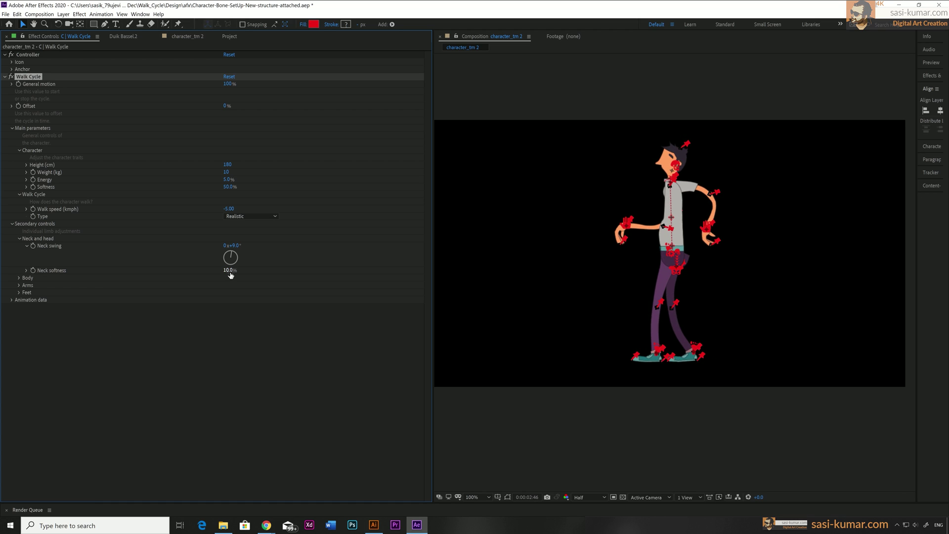
drag(228, 270, 233, 270)
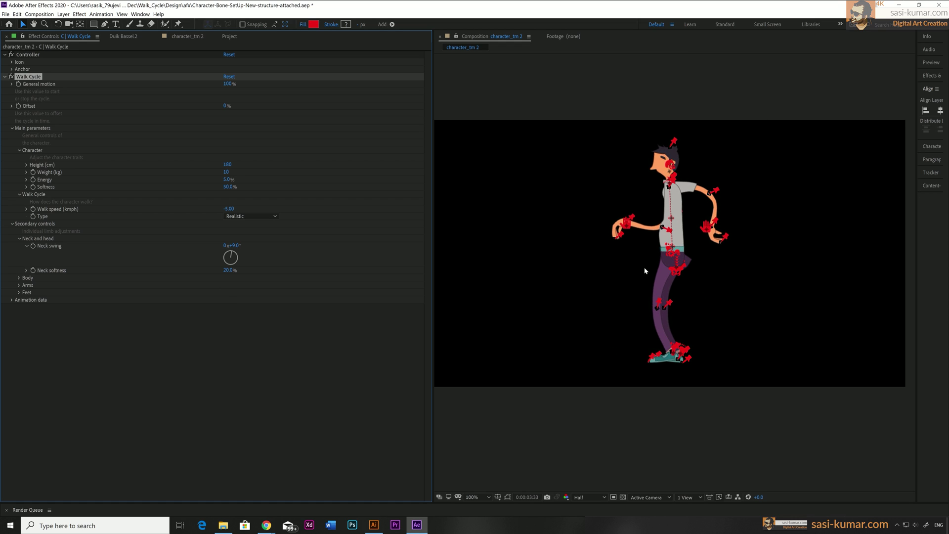
Step: In the Feet secondary controls, set Feet height to 143% and Hit the ground to 5%
click(19, 292)
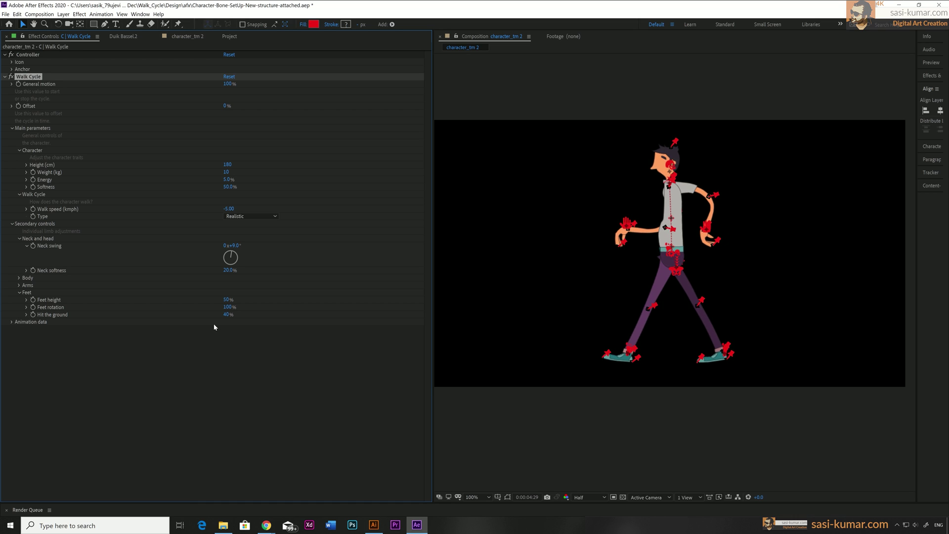
drag(231, 299, 240, 301)
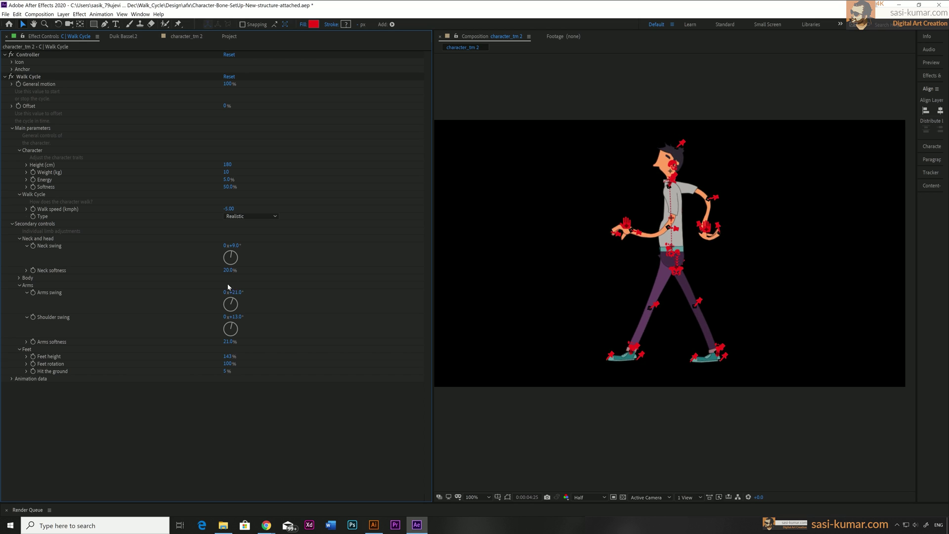
Step: In the Arms secondary controls, set Arms swing and Shoulder swing to 5° and Arms softness to 10%
drag(234, 291, 226, 292)
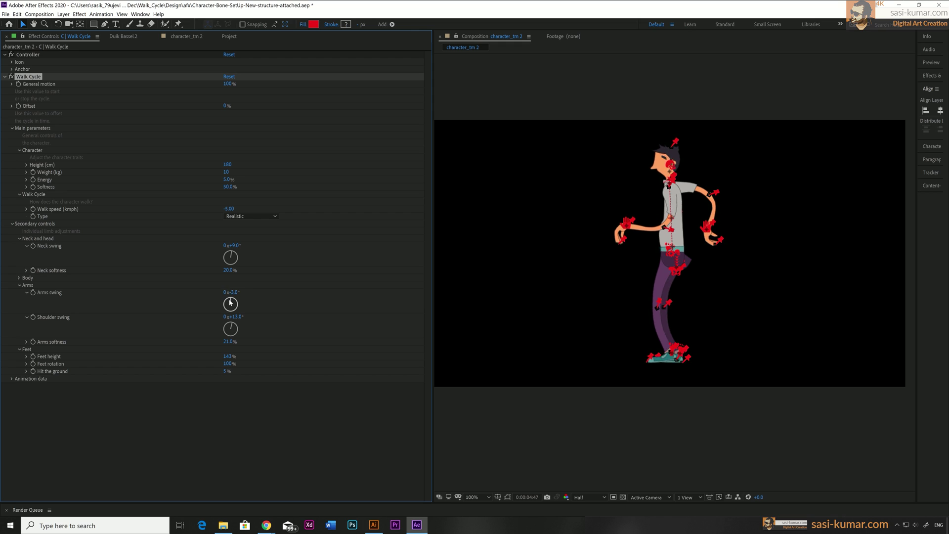
click(235, 292)
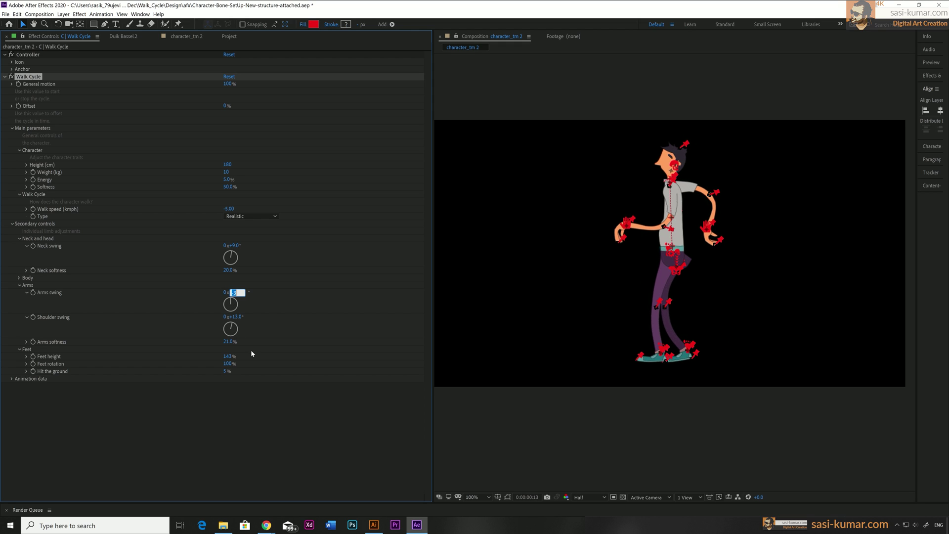
text(5)
key(Return)
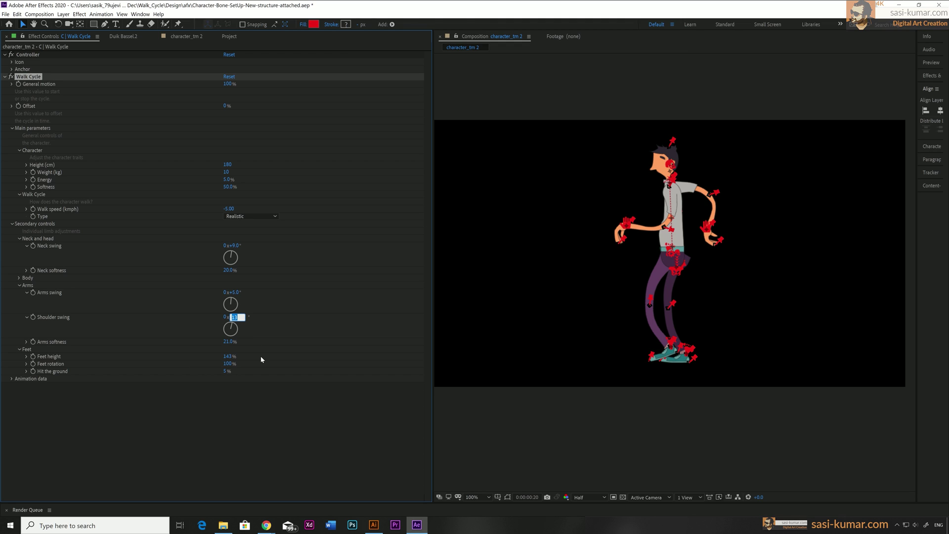
text(5)
key(Return)
text(10)
Step: Return to the character_tm 2 timeline, rewind to 0:00:00:00 and preview the walk
click(229, 37)
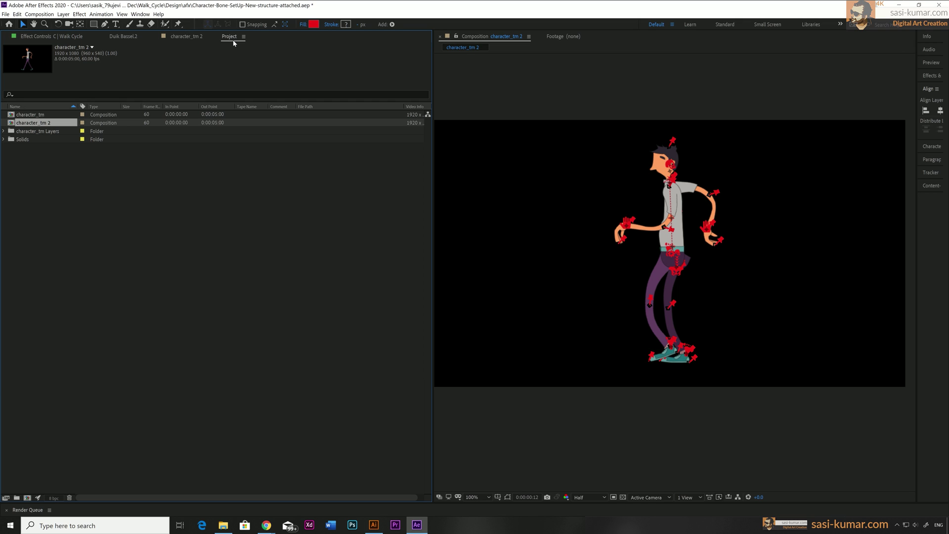
click(123, 37)
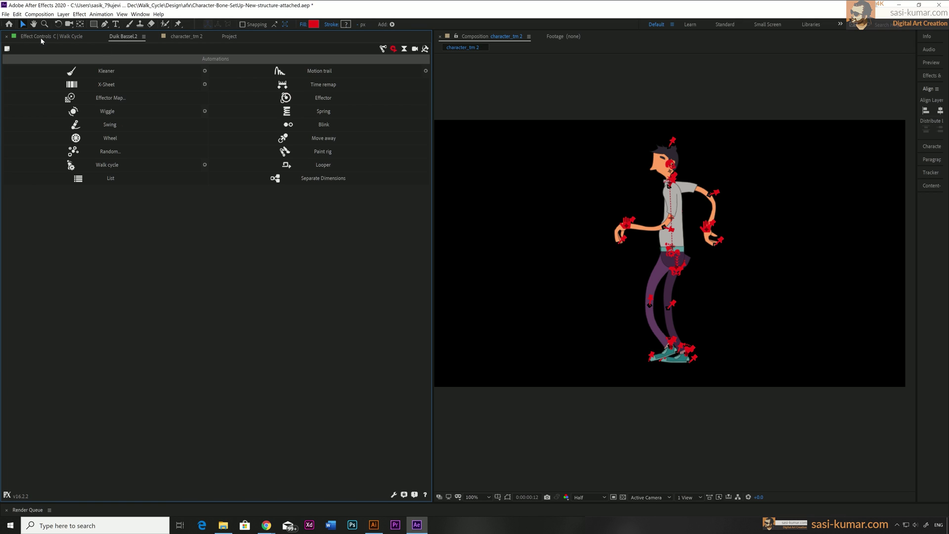
click(41, 38)
click(124, 37)
click(180, 42)
drag(374, 54, 355, 54)
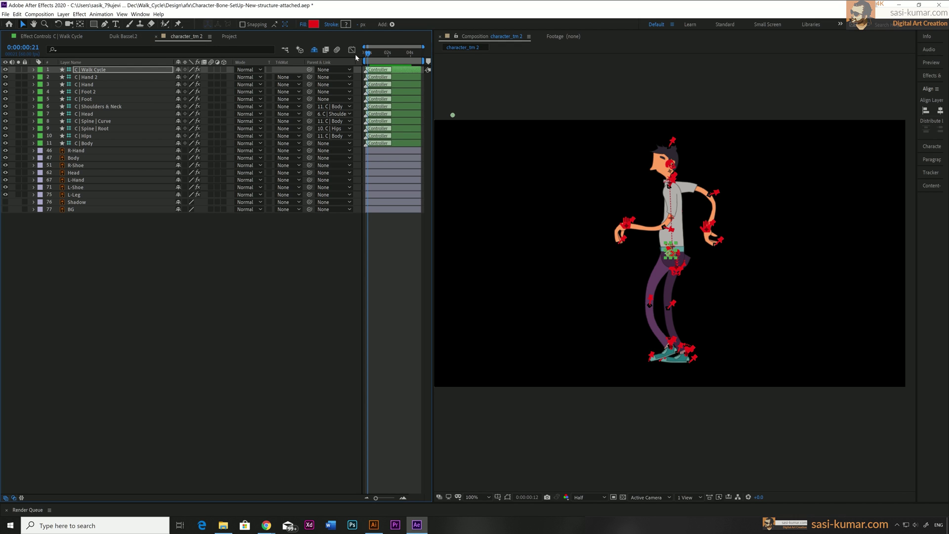
key(space)
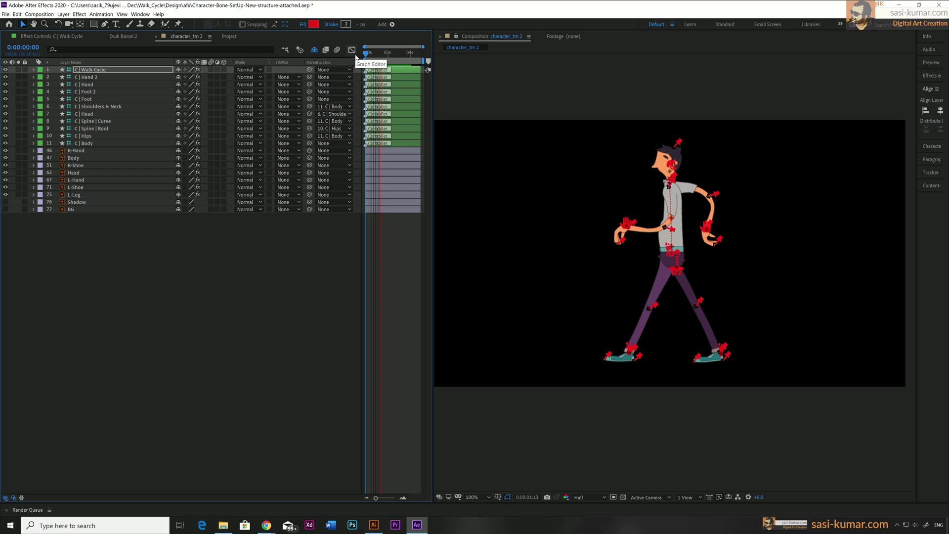
Step: Select the C | Spine | Curve controller in the composition and shift it slightly toward the character's front
click(675, 270)
mouse_move(670, 285)
mouse_down()
mouse_move(695, 275)
mouse_move(679, 275)
mouse_up()
click(672, 229)
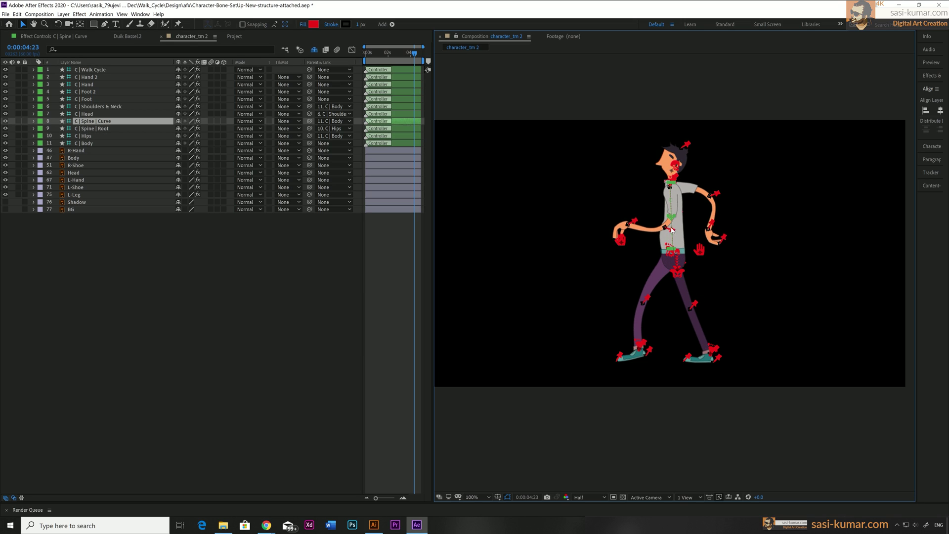
drag(672, 219, 667, 218)
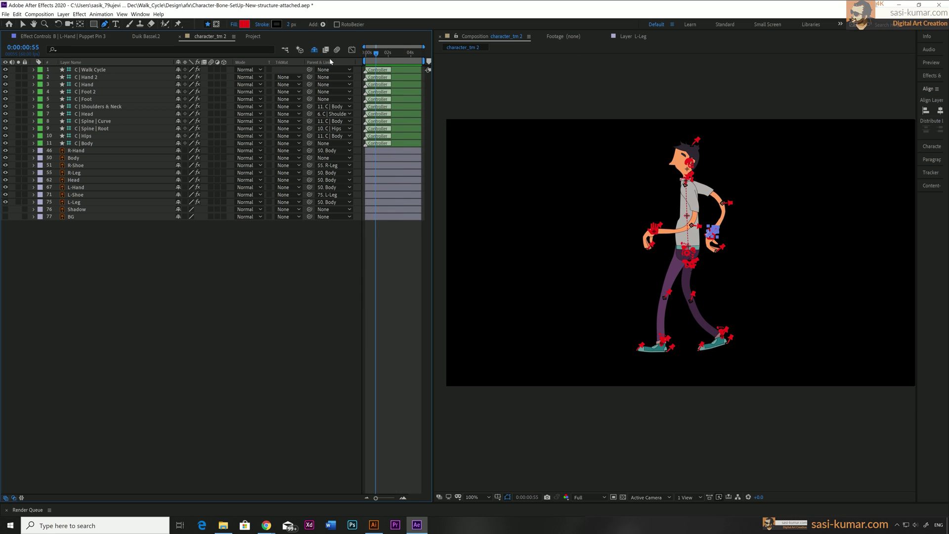
Step: With the Selection tool, move the C | Spine | Curve controller toward the character's back at 0:00:00:00 to bend the torso
key(space)
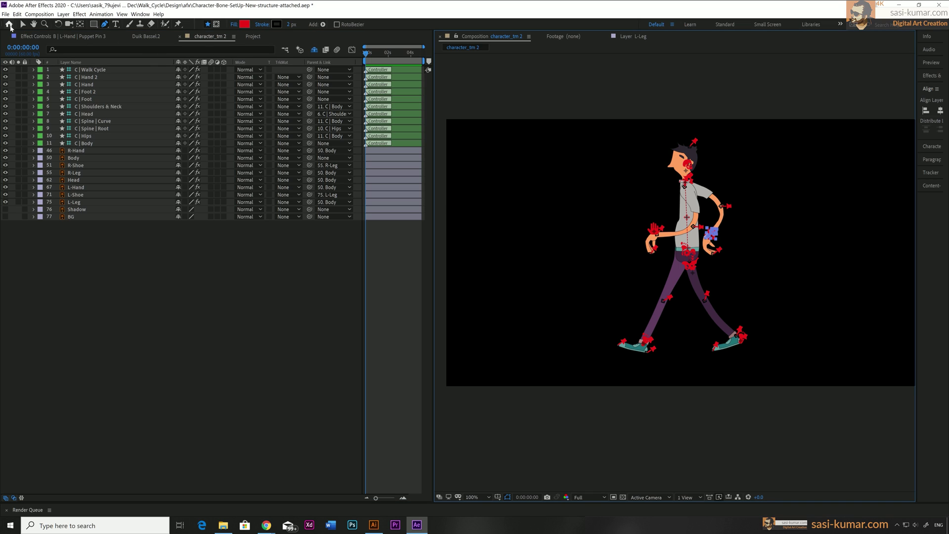
key(v)
click(710, 237)
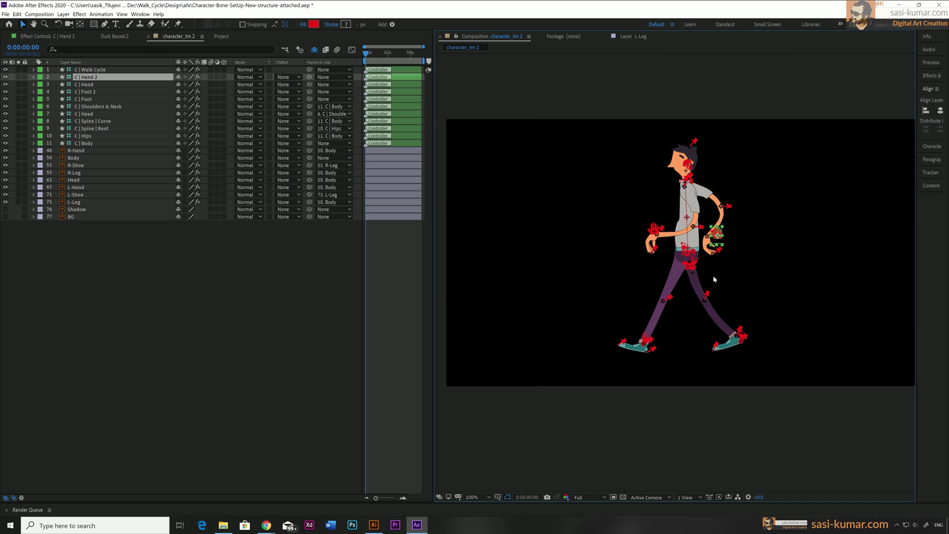
click(694, 219)
drag(693, 219, 704, 214)
Step: Move the C | Head and C | Shoulders & Neck controllers forward and down so the character hunches
click(670, 168)
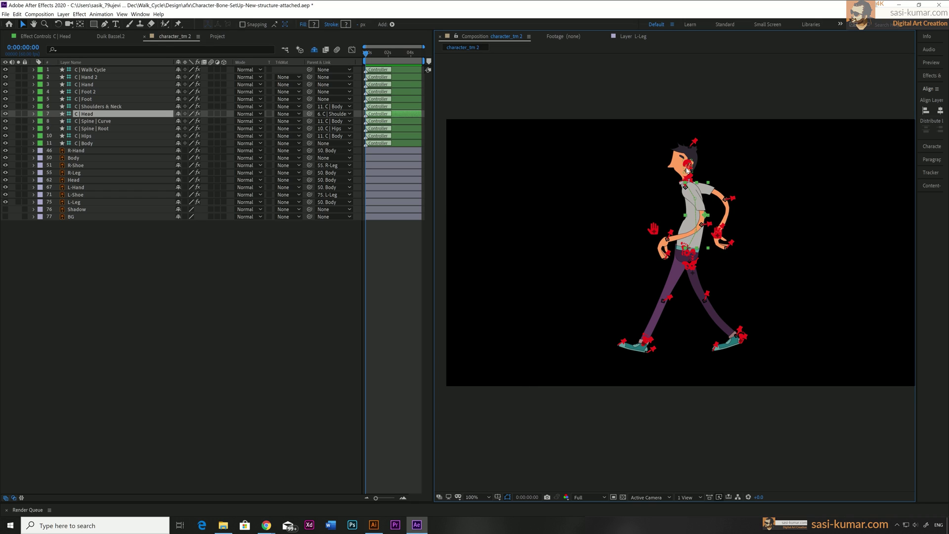
click(684, 188)
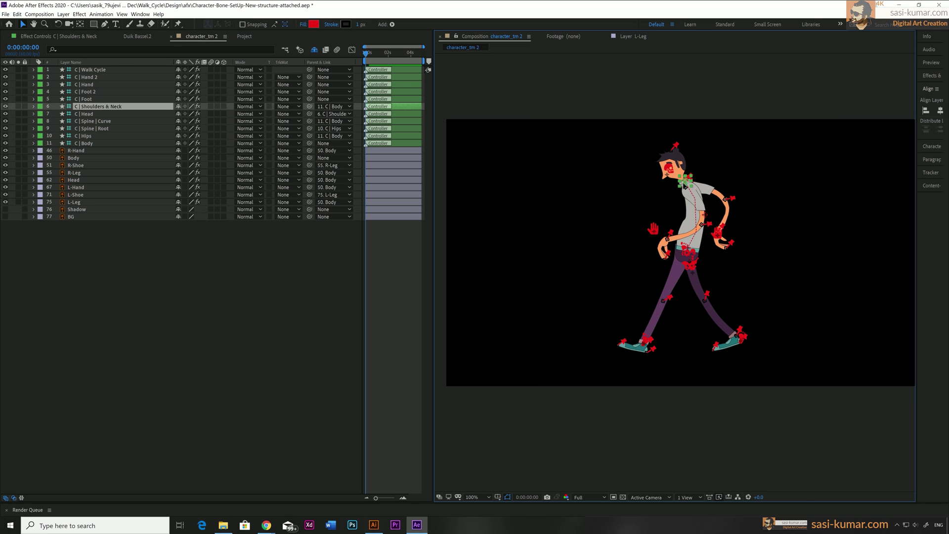
Step: Readjust the C | Spine | Curve controller for the hunched pose and preview the walk
click(705, 218)
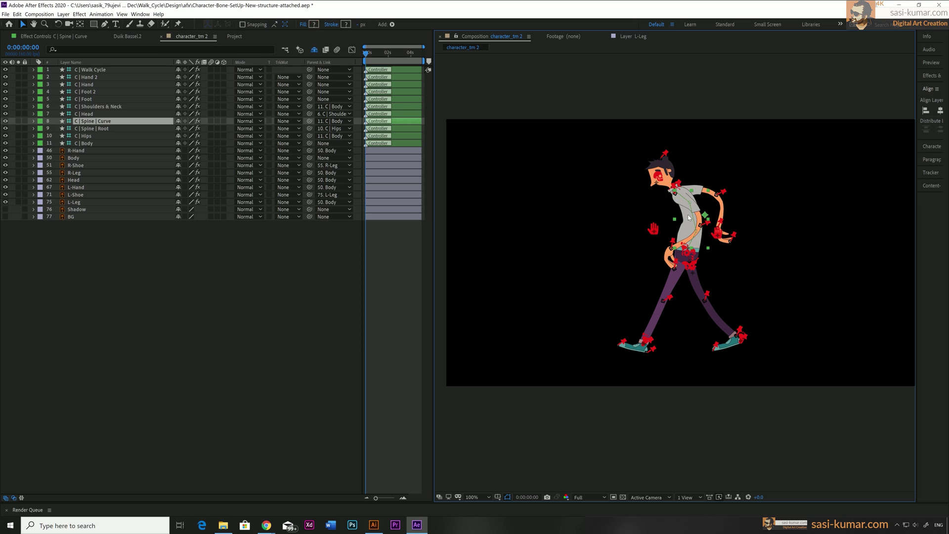
mouse_move(696, 233)
mouse_down()
mouse_move(712, 235)
mouse_move(692, 239)
mouse_up()
click(728, 468)
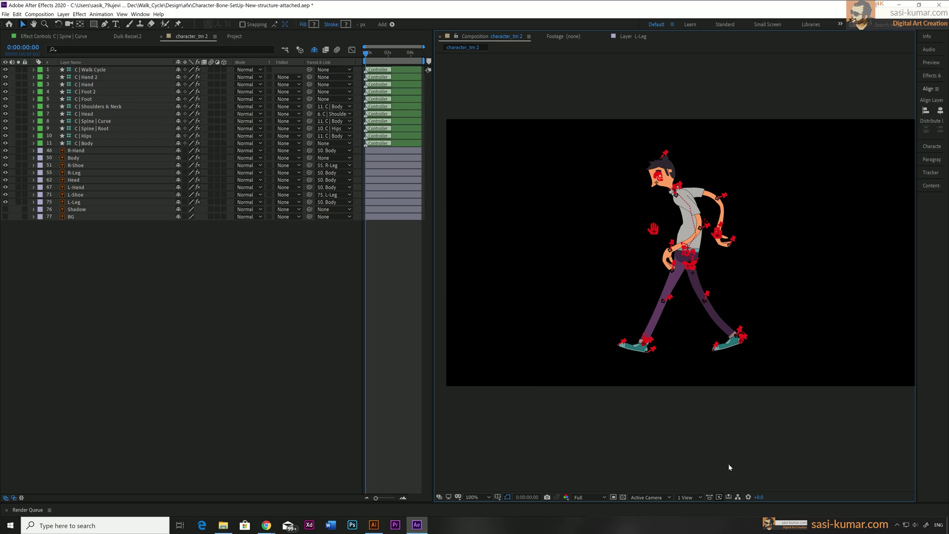
key(space)
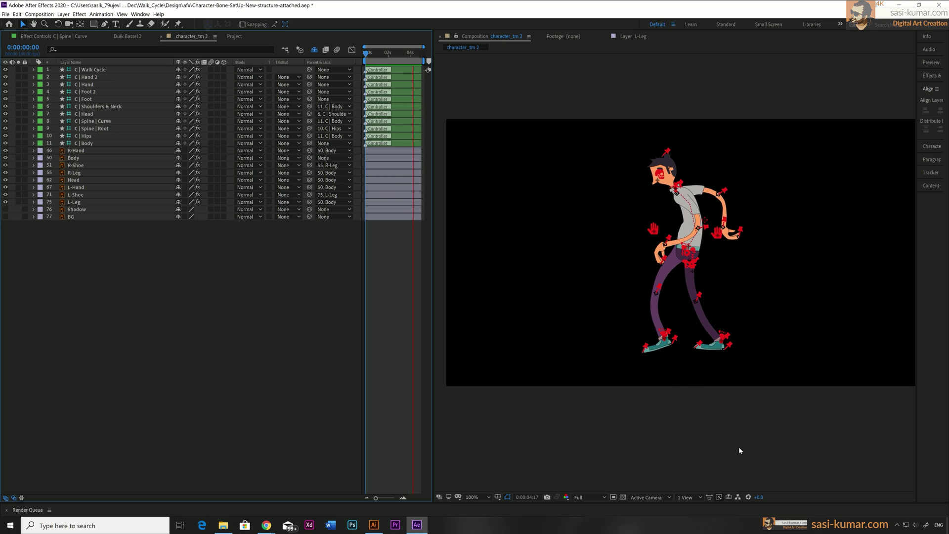
key(space)
Step: Select the C | Walk Cycle controller and set its Neck softness to 20%
click(126, 36)
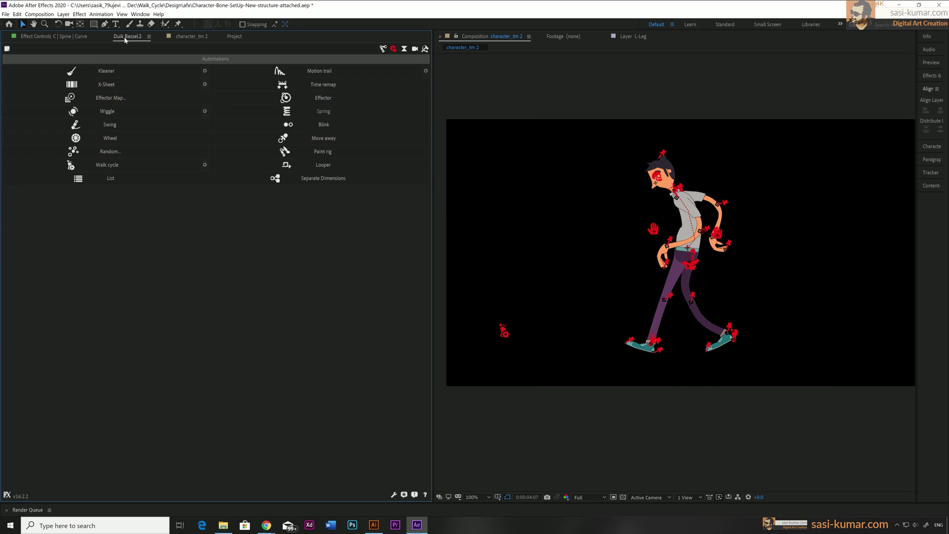
click(82, 37)
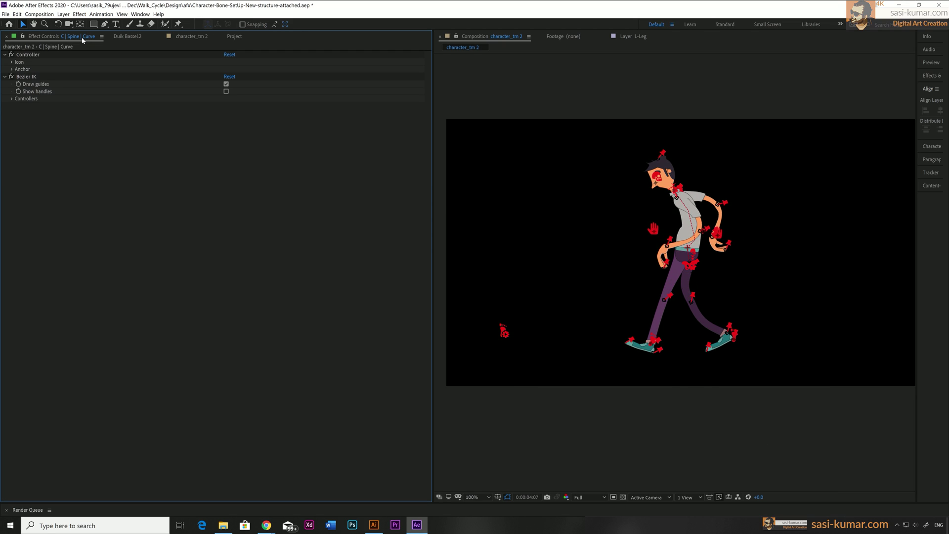
click(12, 98)
click(12, 99)
click(503, 332)
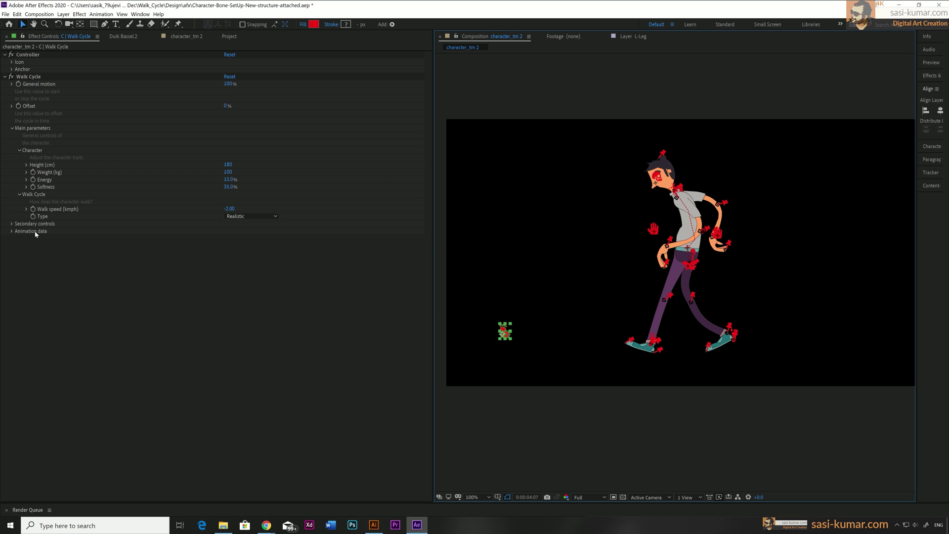
click(11, 223)
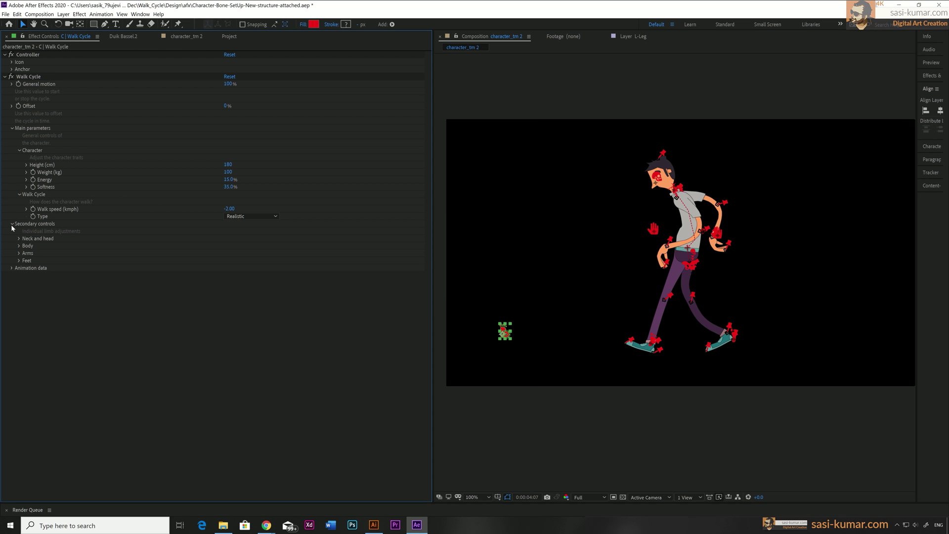
click(20, 239)
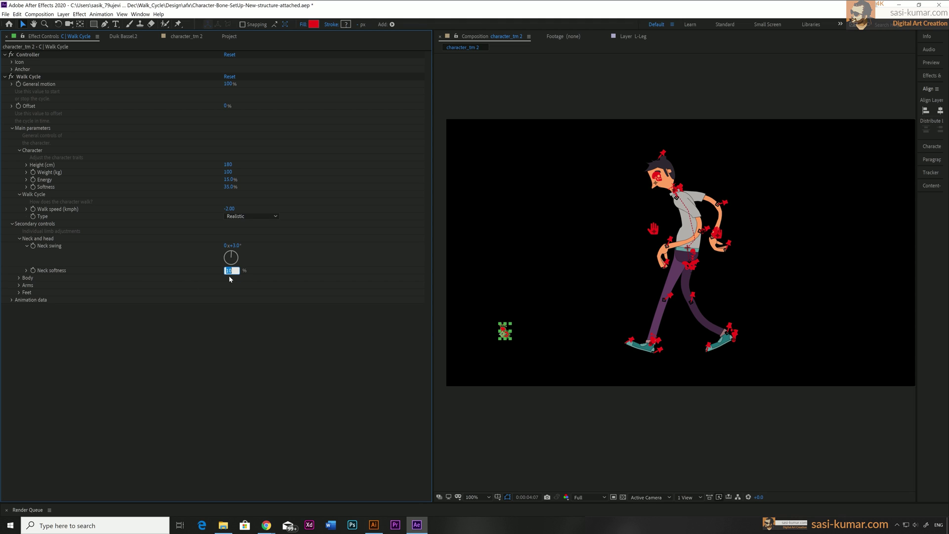
click(230, 275)
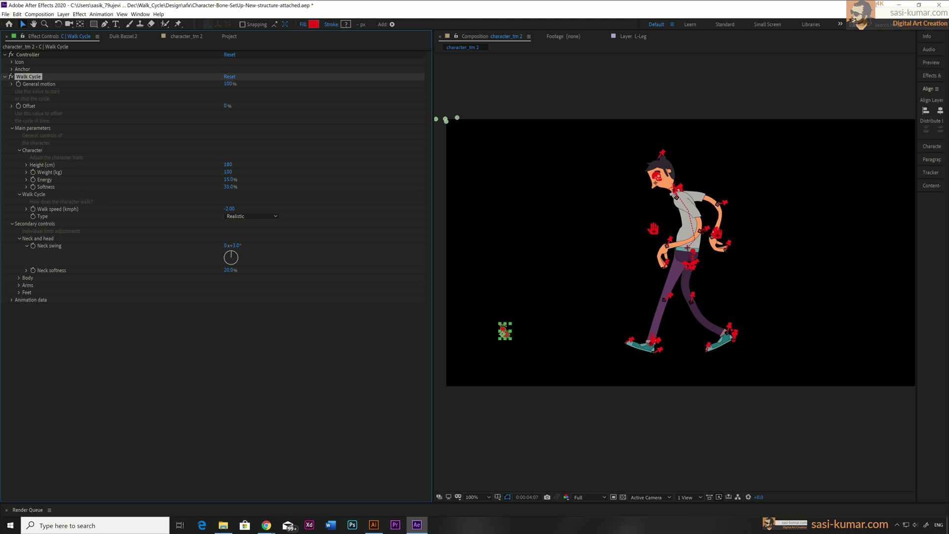
Step: In the Body secondary controls, set Body up/down motion to 15%
click(19, 278)
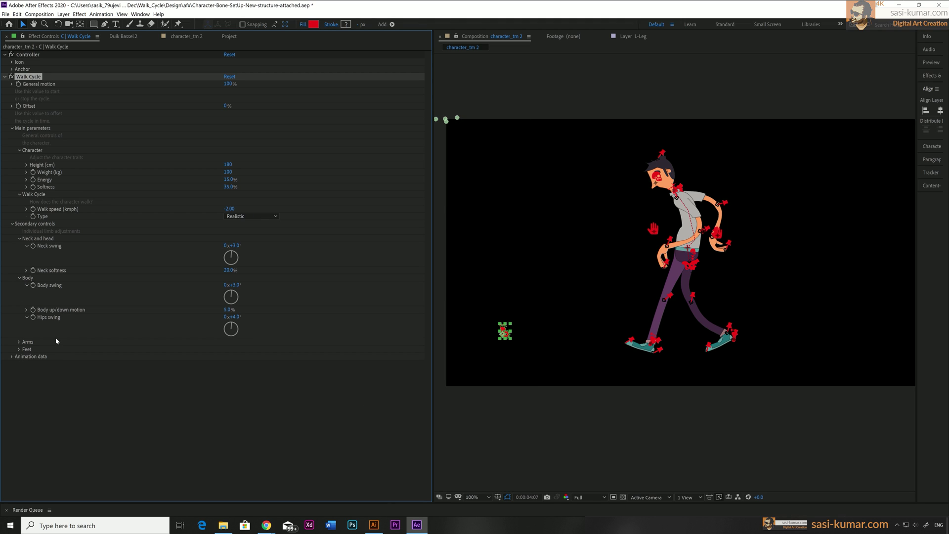
click(227, 310)
text(15)
key(Return)
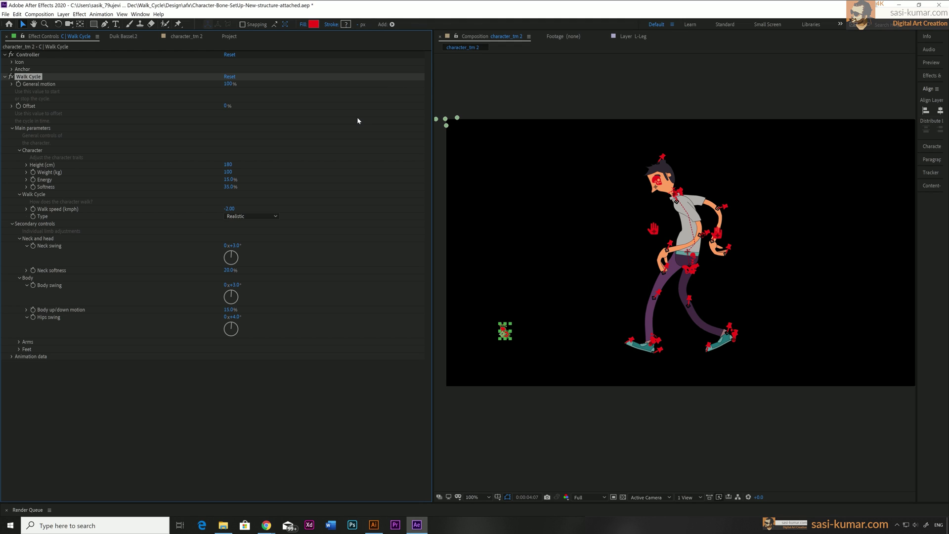
Step: Set the walk cycle's Hips swing to 6° and return to the character_tm 2 timeline
click(234, 316)
text(6)
key(Return)
click(193, 37)
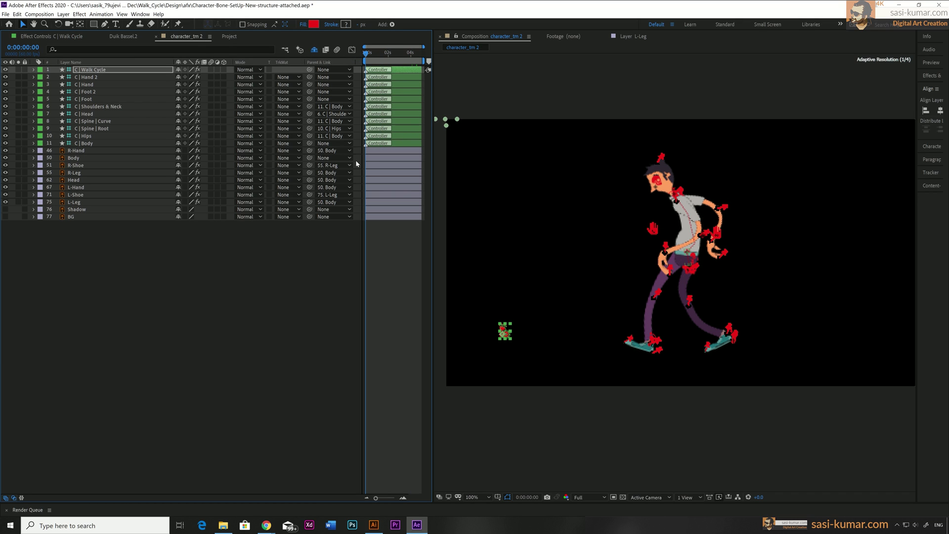
click(419, 260)
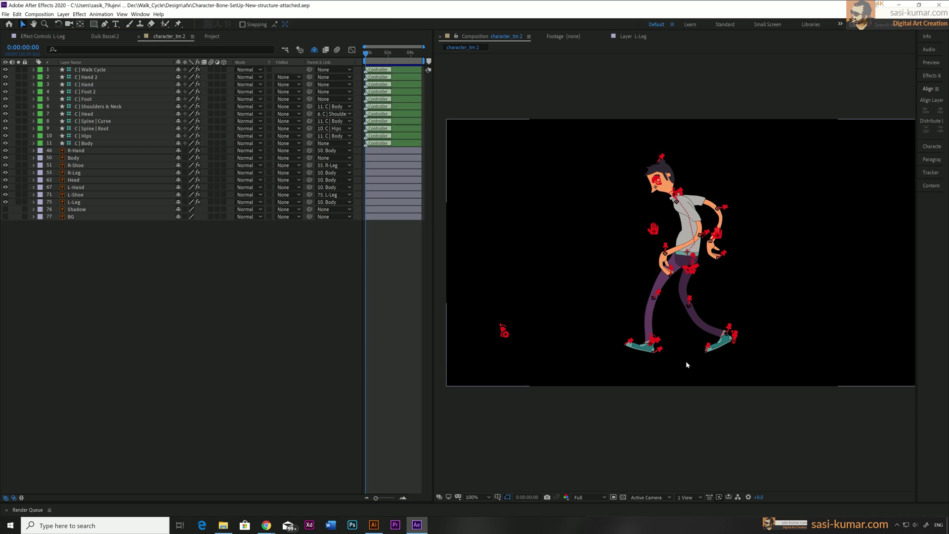
Step: Examine the character's legs, hips and arms up close for how the puppet meshes bend at the joints
scroll(708, 369, up, 1)
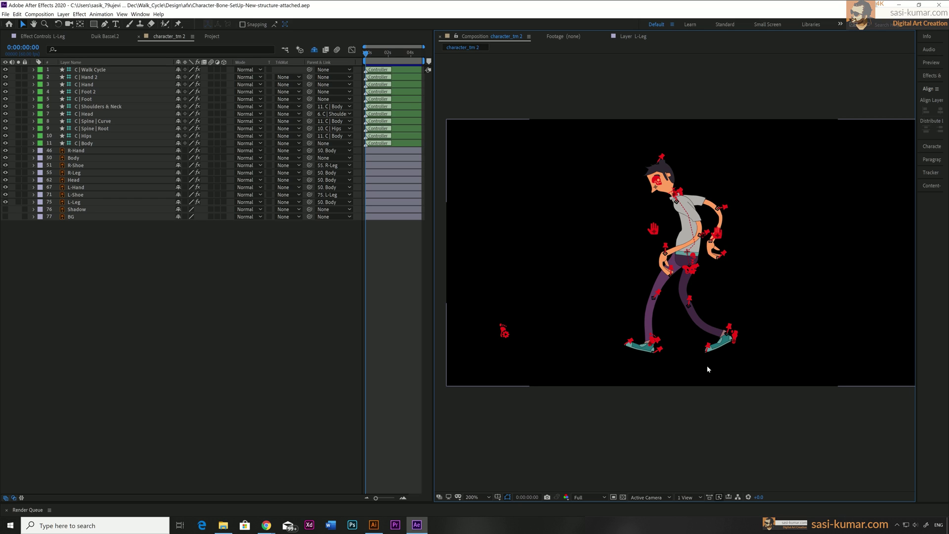
scroll(707, 369, up, 1)
scroll(751, 331, up, 1)
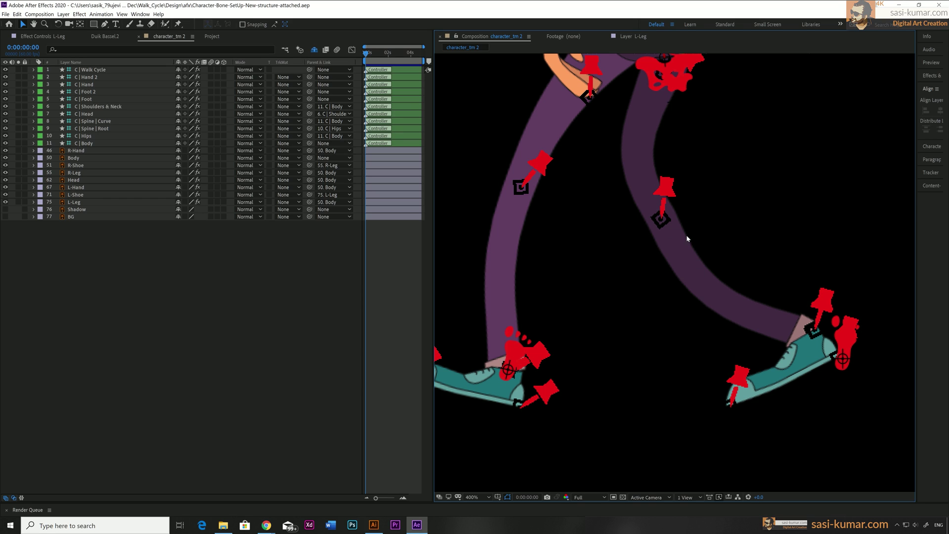
drag(724, 149, 733, 396)
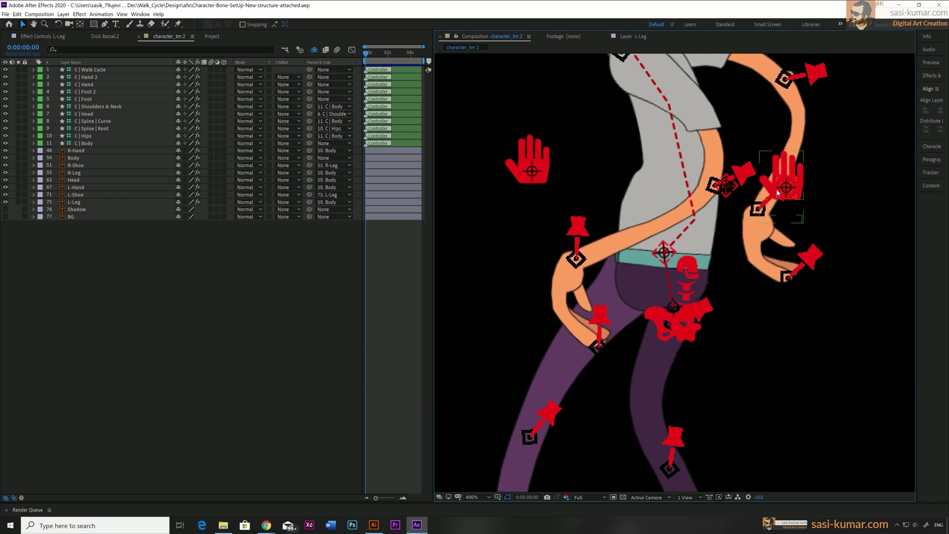
scroll(748, 252, down, 2)
drag(764, 245, 757, 228)
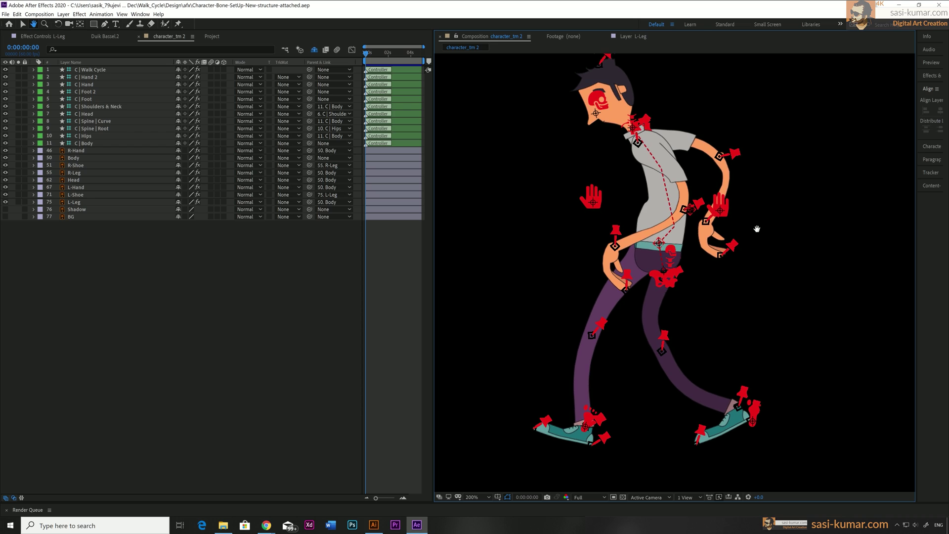
scroll(757, 228, down, 1)
scroll(756, 229, up, 1)
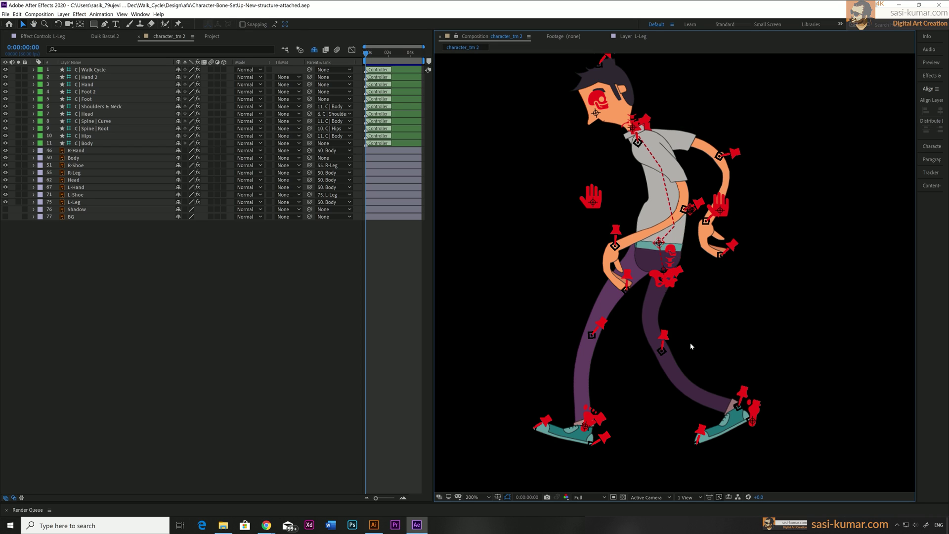
Step: In the L-Leg layer's Puppet mesh deform settings, set the pin type of Puppet Pin 3 to Advanced
click(77, 202)
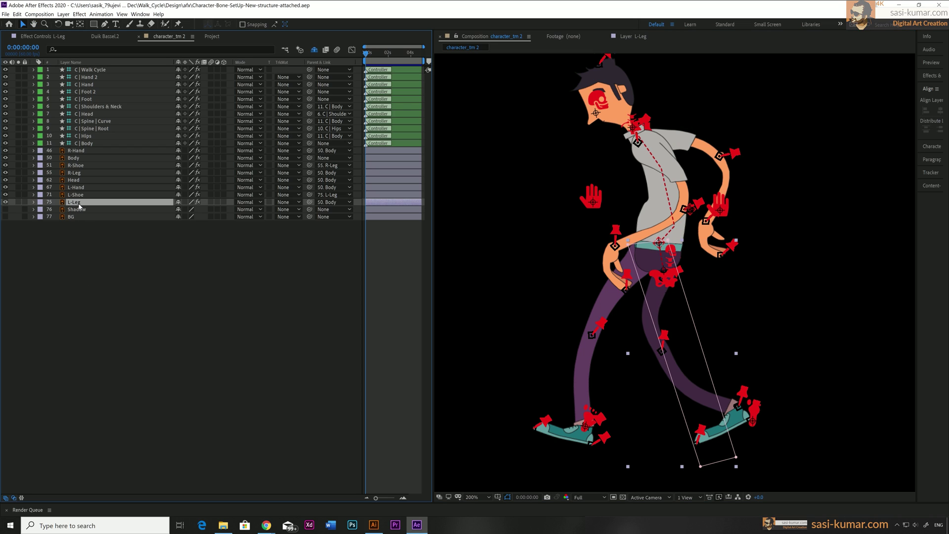
click(33, 202)
click(41, 232)
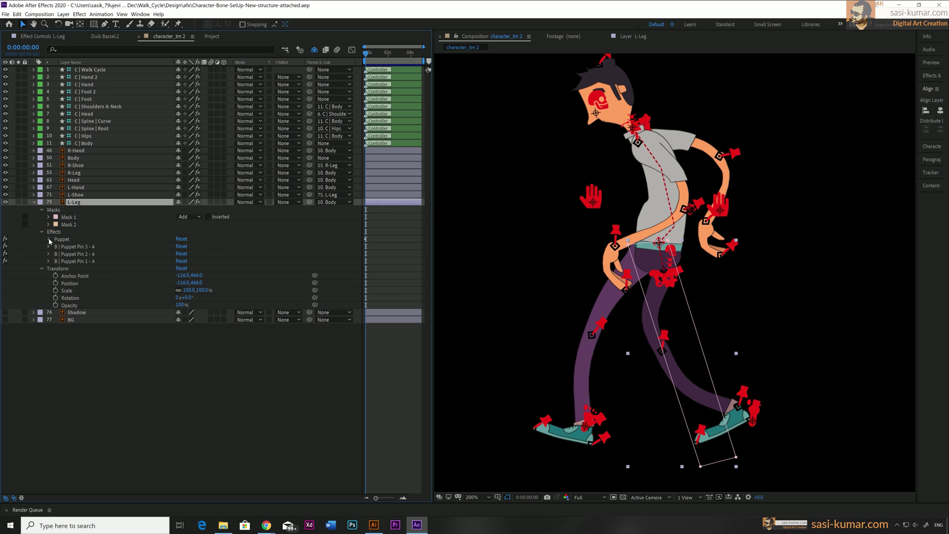
click(49, 239)
click(56, 276)
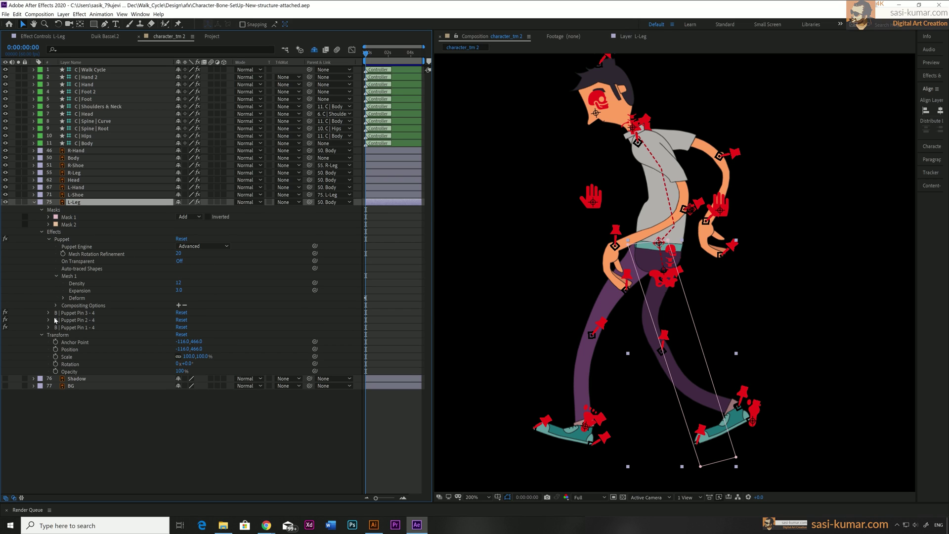
click(64, 298)
click(88, 306)
click(70, 305)
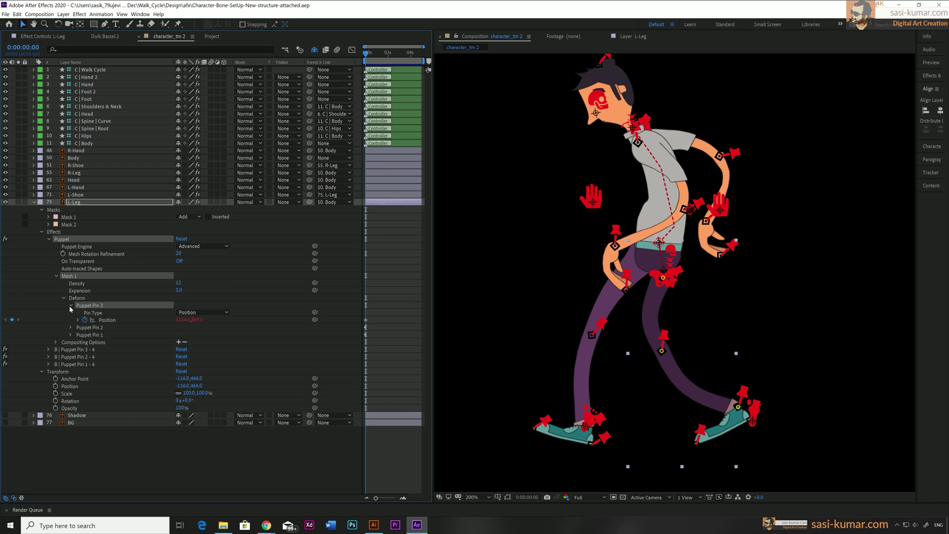
click(205, 312)
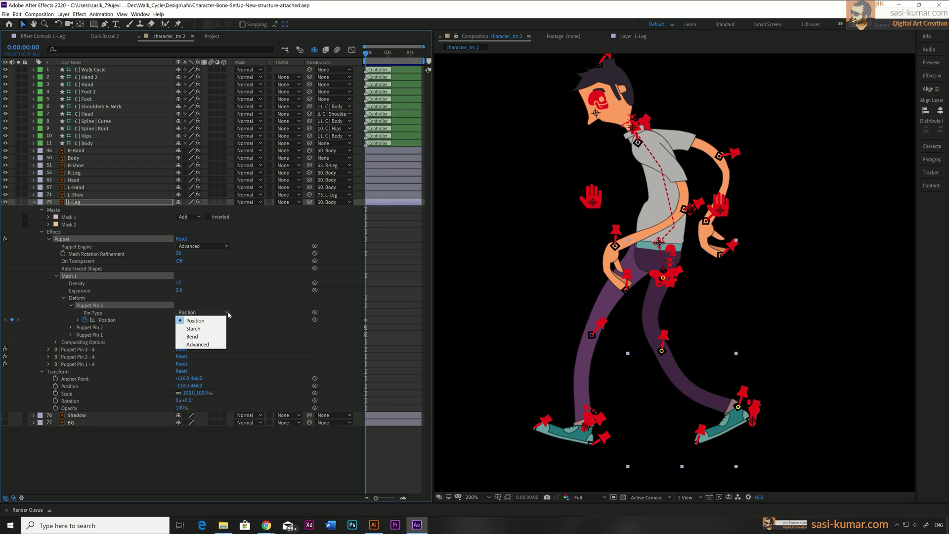
click(198, 344)
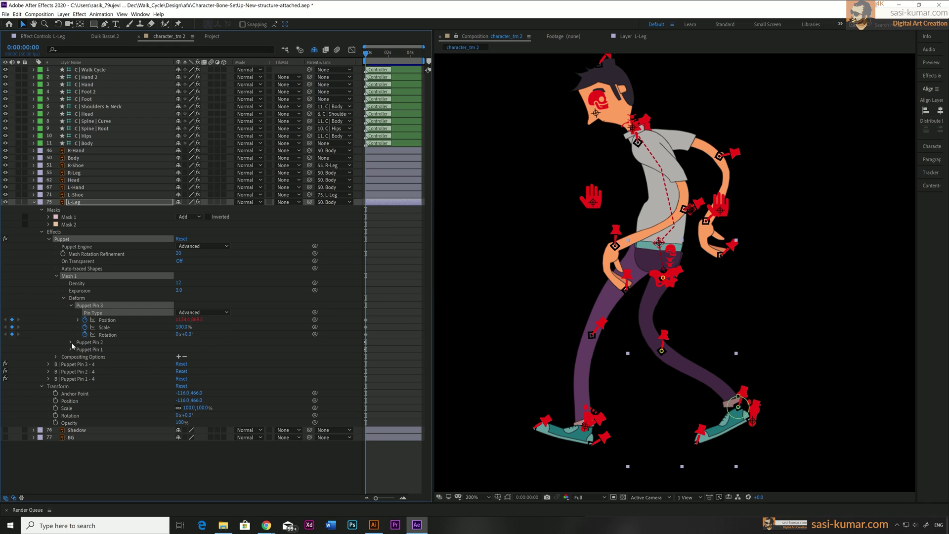
Step: Set the pin type of L-Leg's Puppet Pin 2 and Puppet Pin 1 to Advanced
click(70, 342)
click(216, 349)
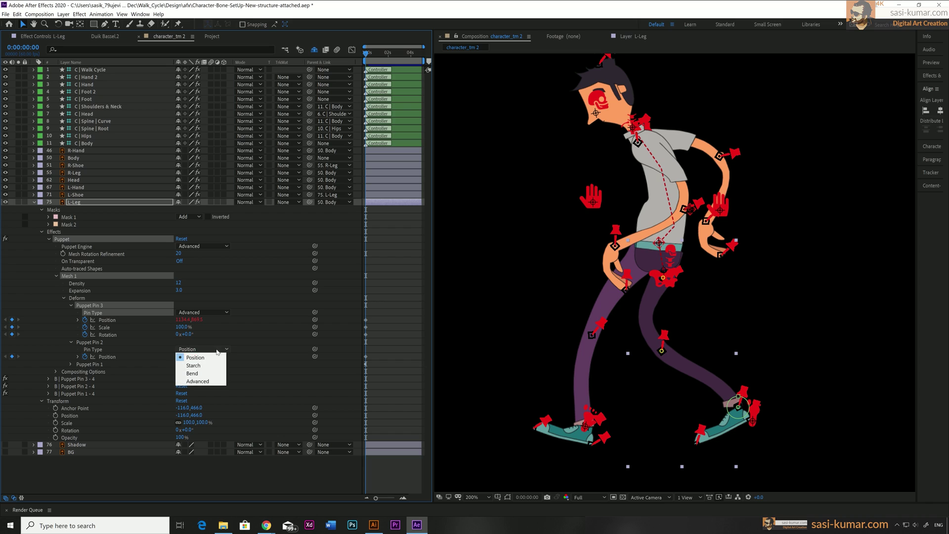
click(198, 381)
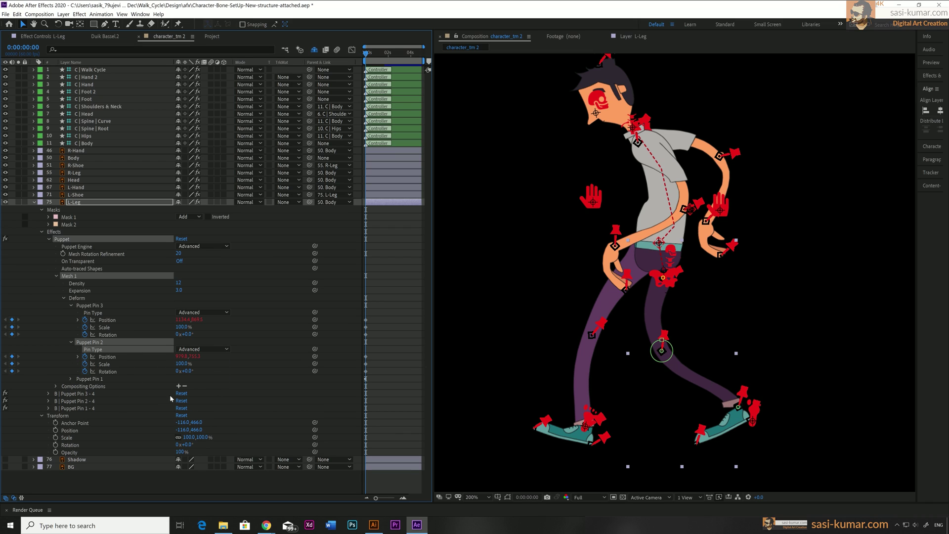
click(72, 380)
click(70, 379)
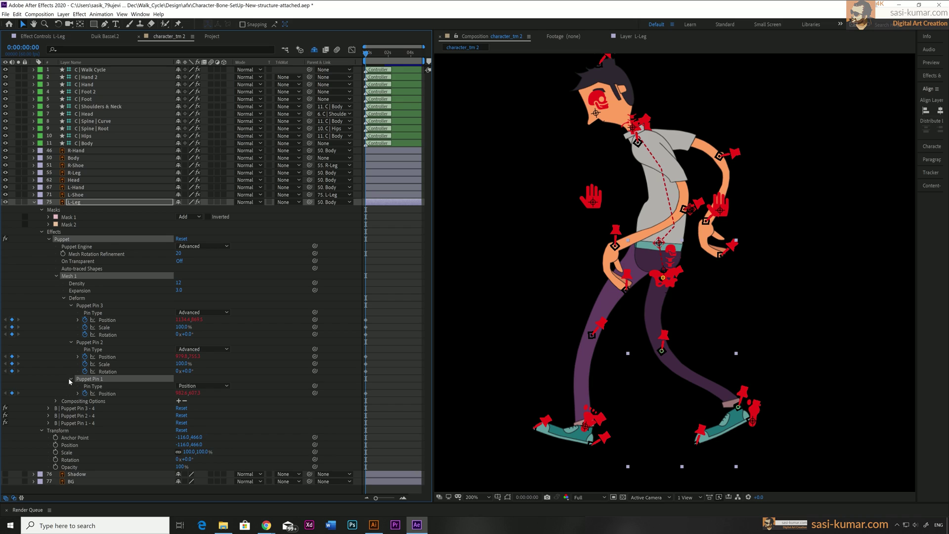
click(226, 386)
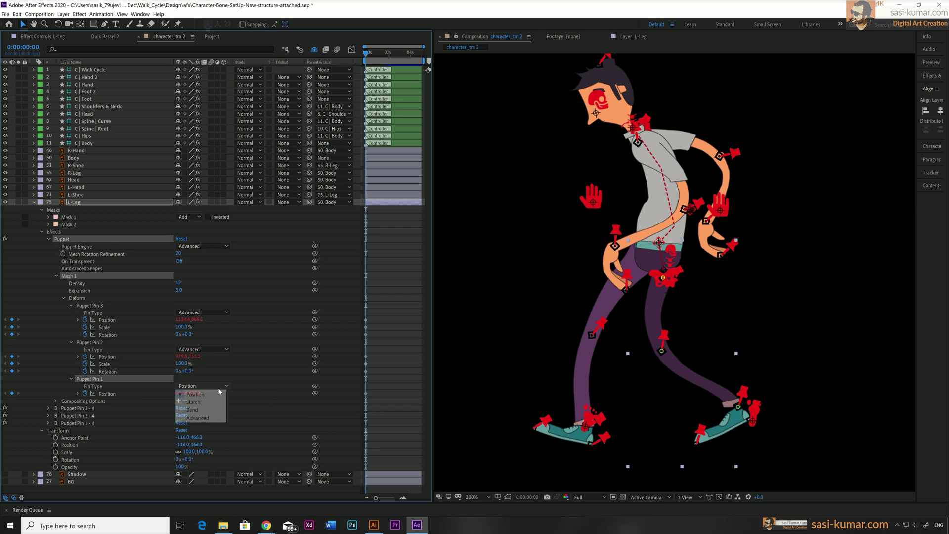
click(213, 417)
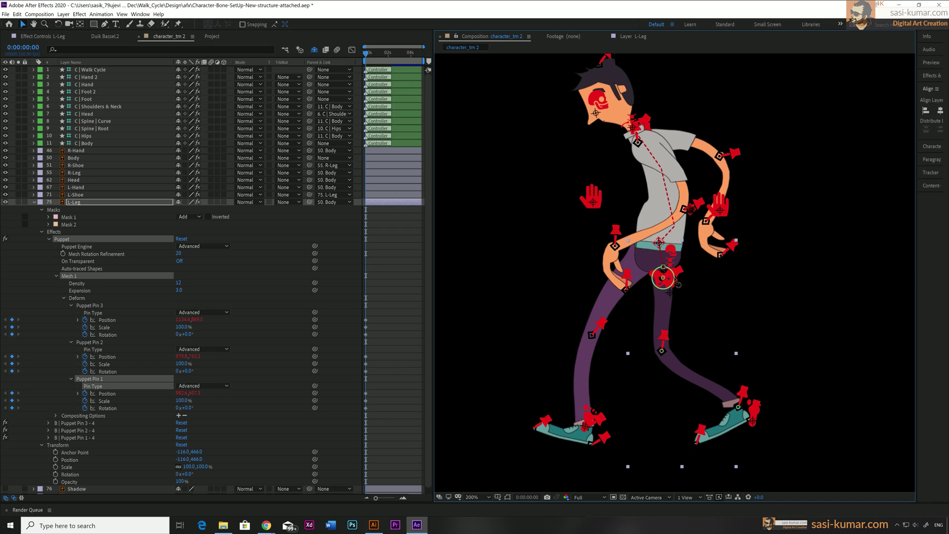
Step: Rotate L-Leg's Puppet Pin 1 at the hip to about -3.1° to adjust the thigh bend
drag(677, 285, 680, 281)
click(117, 402)
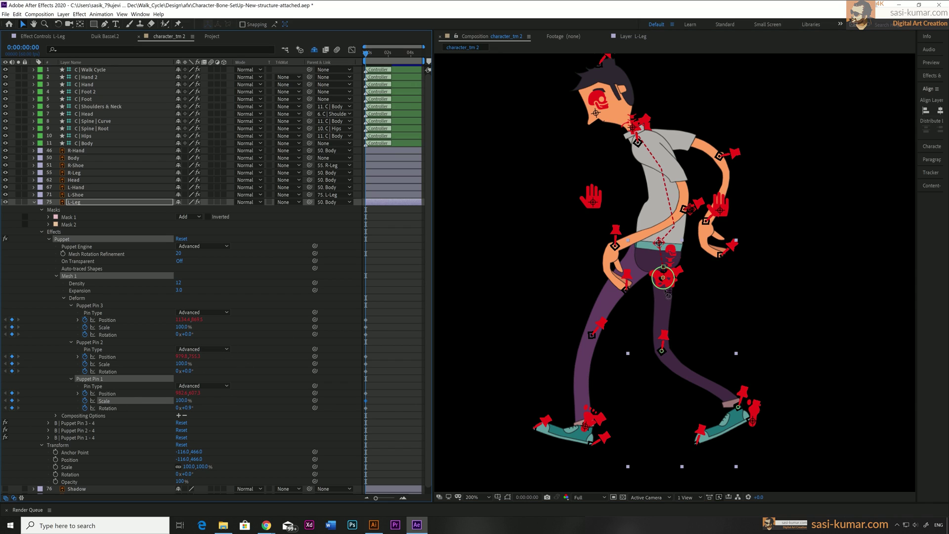
drag(673, 292, 674, 290)
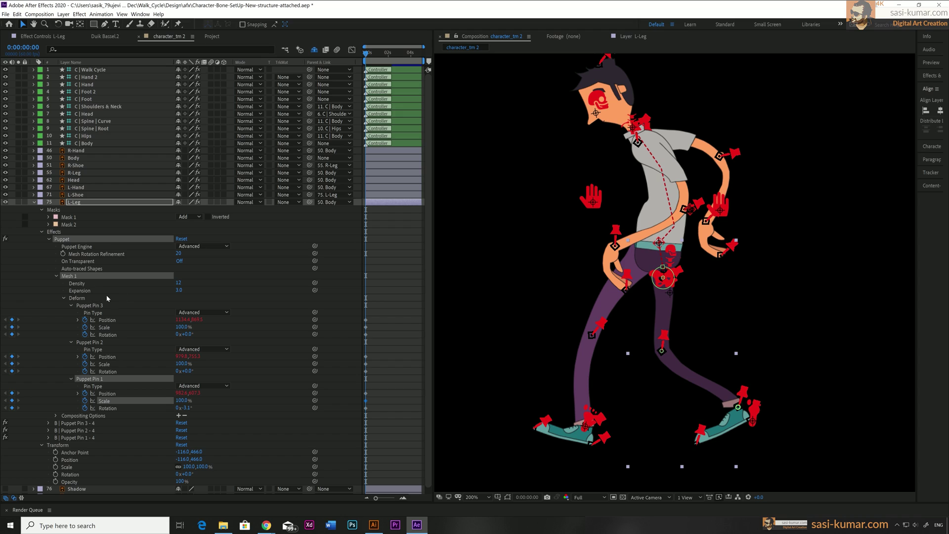
Step: Set the L-Leg puppet mesh Expansion to 10 and collapse the layer
click(179, 290)
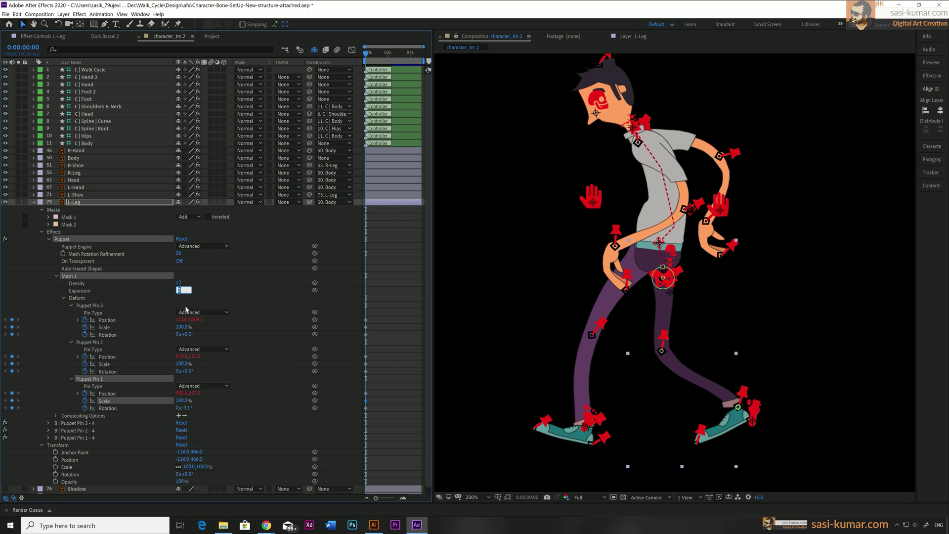
text(5)
key(Return)
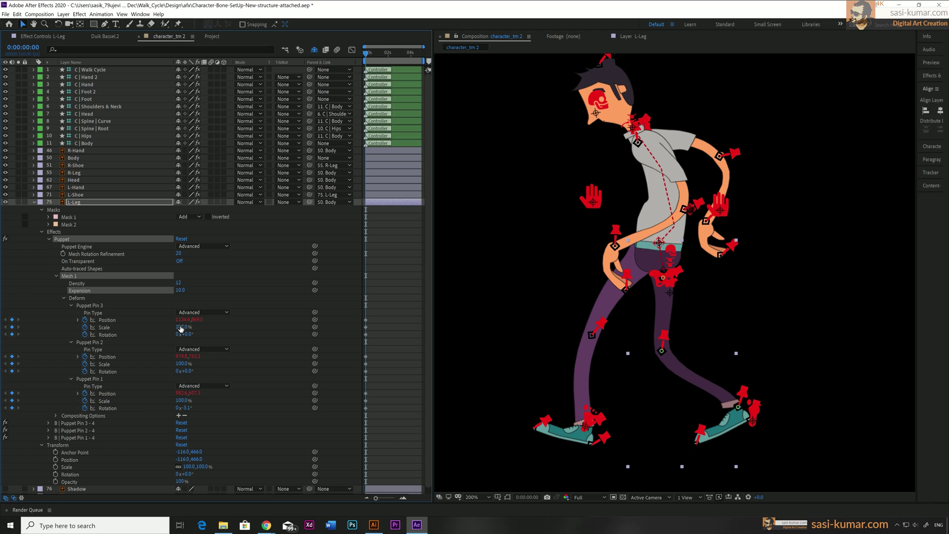
key(Return)
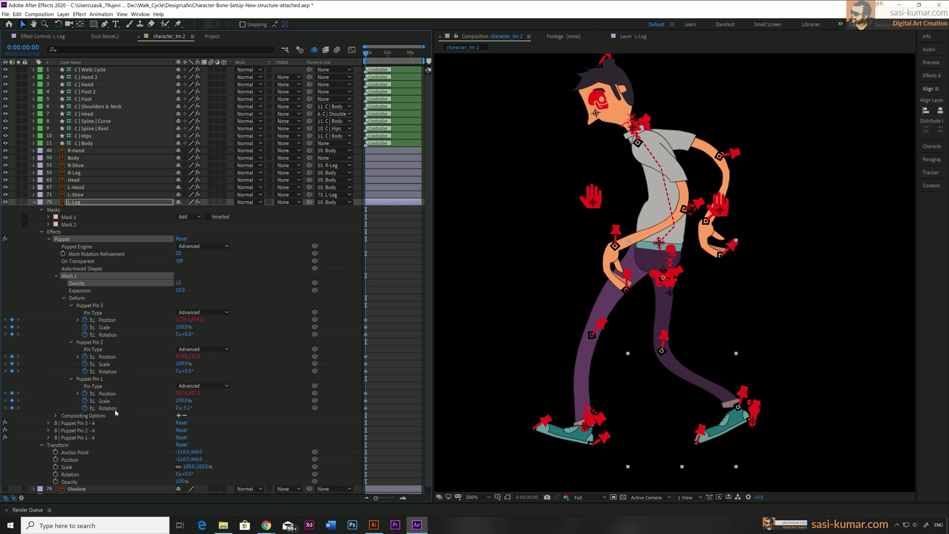
click(34, 202)
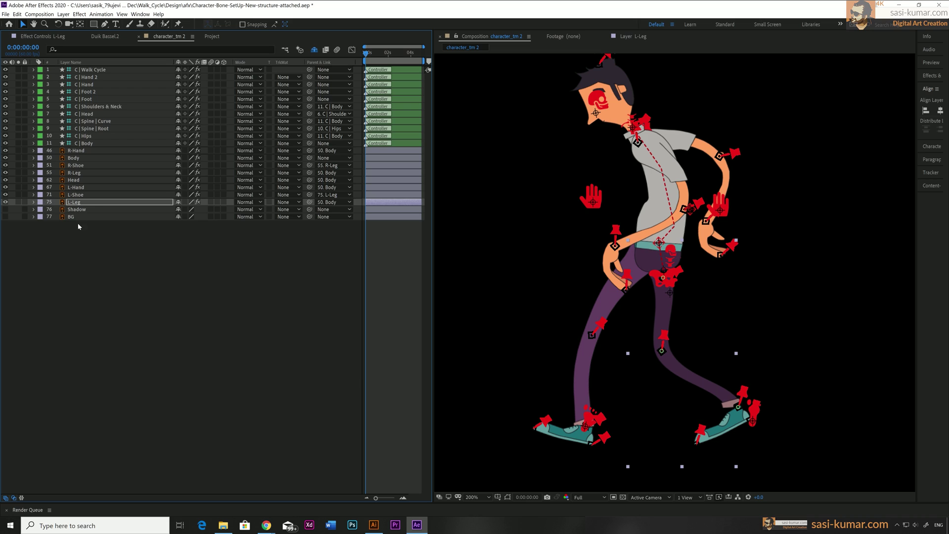
Step: Set the L-Shoe puppet mesh Density to 12 and Expansion to 10
click(77, 196)
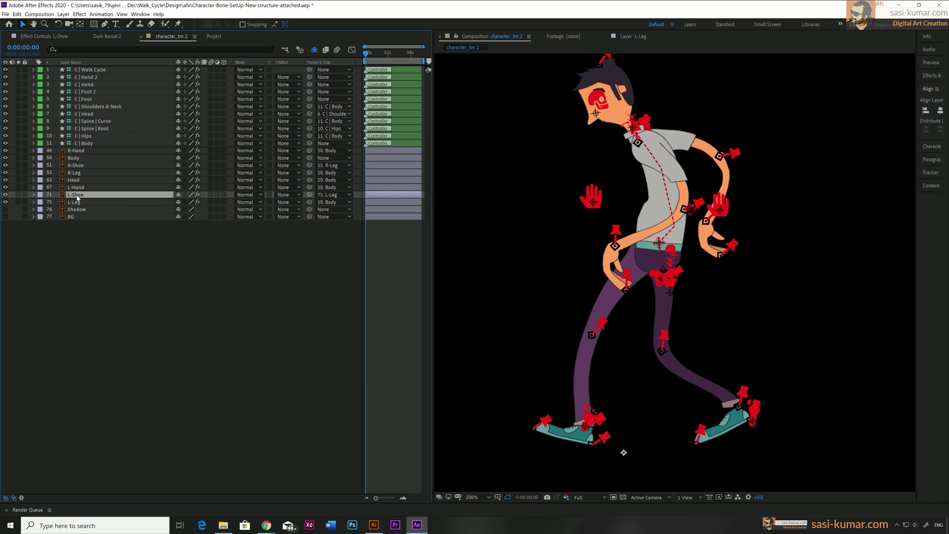
click(33, 194)
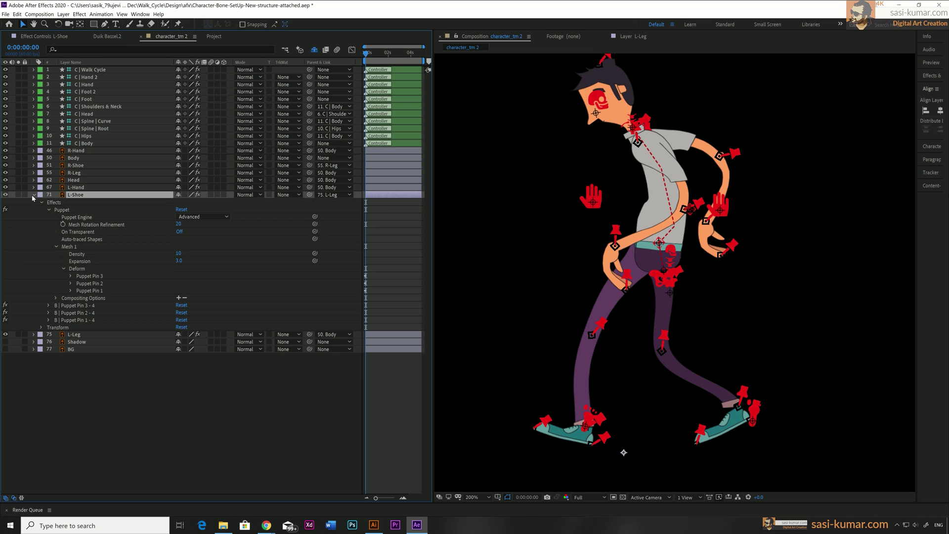
click(91, 277)
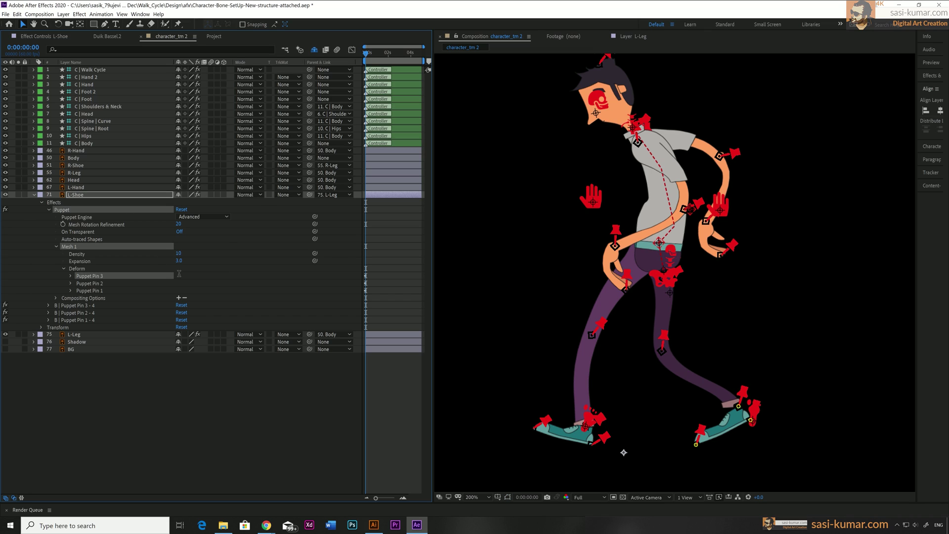
click(179, 253)
text(12)
key(Return)
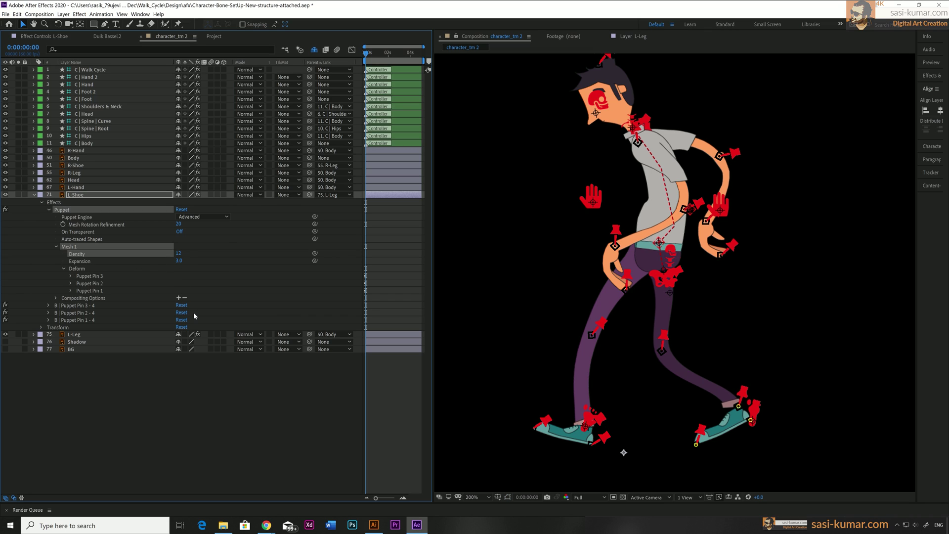
click(178, 260)
key(Return)
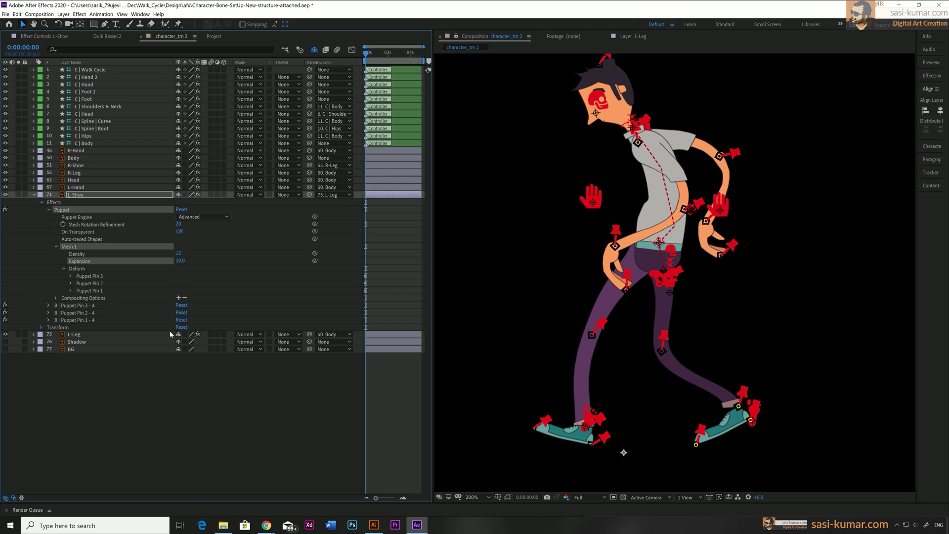
Step: Set the pin type of all three L-Shoe puppet pins to Advanced
click(70, 276)
click(213, 284)
click(211, 317)
click(70, 313)
click(212, 320)
click(211, 353)
click(70, 349)
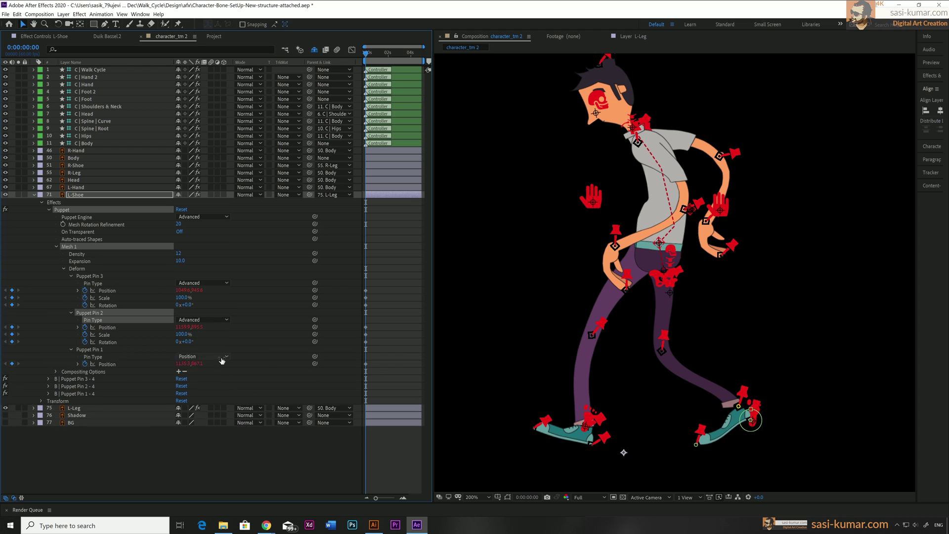
click(218, 357)
Step: Set the L-Hand puppet mesh Density to 12 and Expansion to 10
click(82, 187)
click(34, 187)
click(178, 246)
text(12)
key(Tab)
text(10)
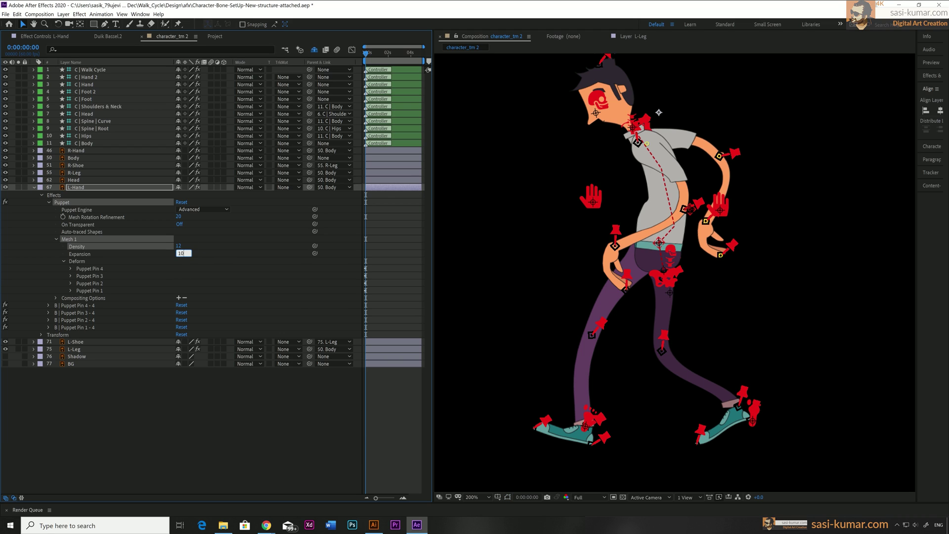
key(Return)
Step: Set the pin type of all four L-Hand puppet pins to Advanced and collapse the layer
click(71, 269)
click(71, 379)
click(202, 385)
click(192, 419)
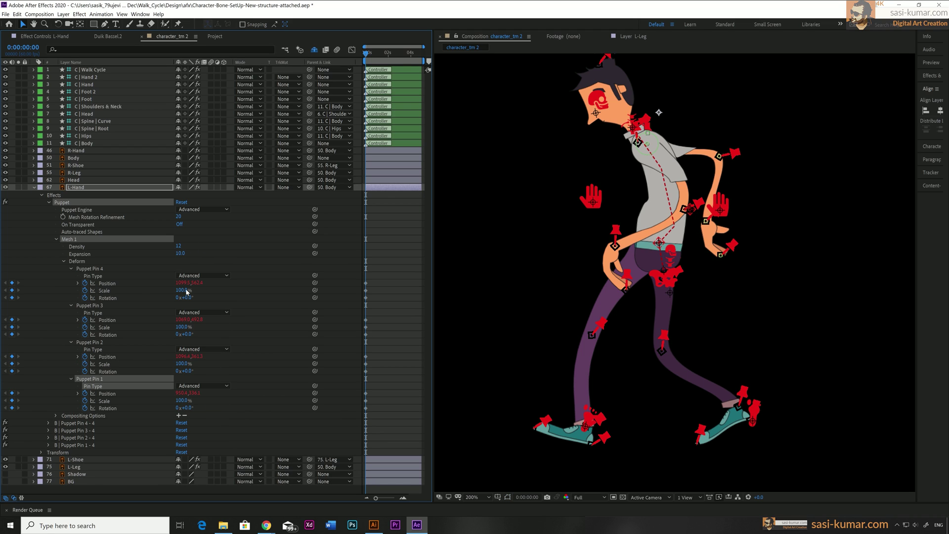
click(178, 246)
key(Tab)
key(Return)
click(33, 187)
Step: Set the R-Leg puppet mesh Density to 12 and adjust its Expansion as well
click(74, 173)
click(34, 172)
click(179, 231)
text(12)
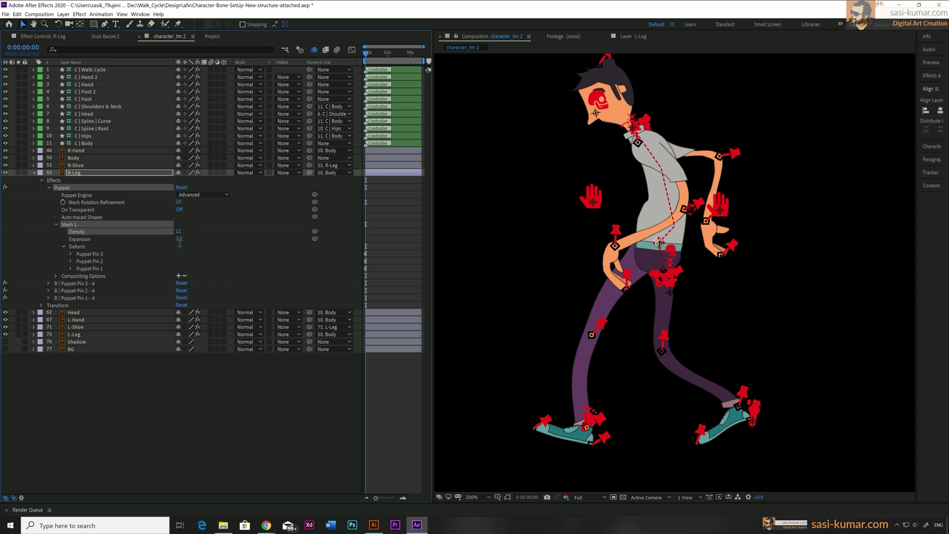
click(179, 239)
Step: Switch the pin type of the R-Leg puppet pins to Advanced
click(71, 254)
click(201, 261)
click(201, 294)
Step: Set the R-Shoe puppet mesh Density to 12 and adjust its Expansion as well
click(76, 166)
click(33, 165)
click(179, 223)
text(12)
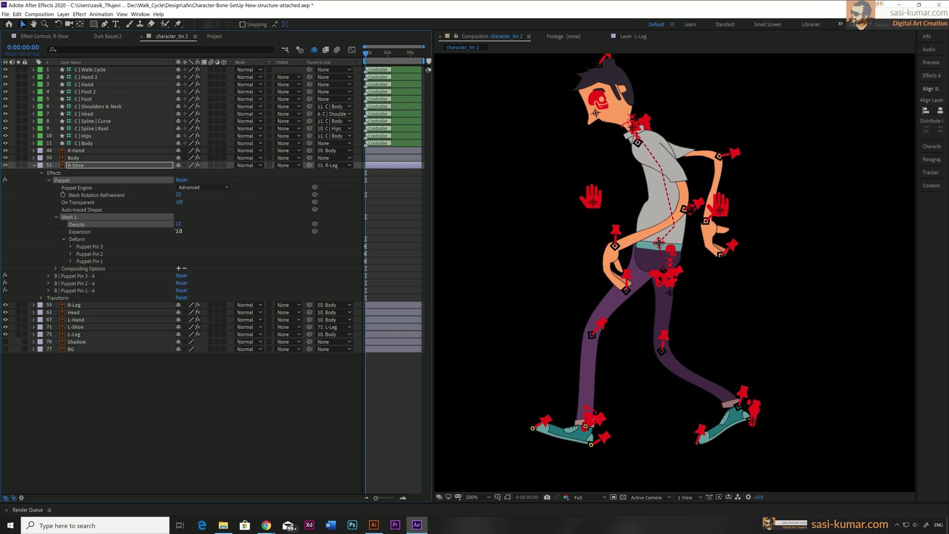
click(179, 231)
Step: Switch the pin type of the R-Shoe puppet pins to Advanced and collapse the layer
click(71, 246)
click(71, 283)
click(71, 320)
click(203, 327)
click(34, 165)
Step: Adjust the Body puppet mesh Density and Expansion, and switch the Body puppet pins to the Advanced pin type
click(73, 157)
click(34, 158)
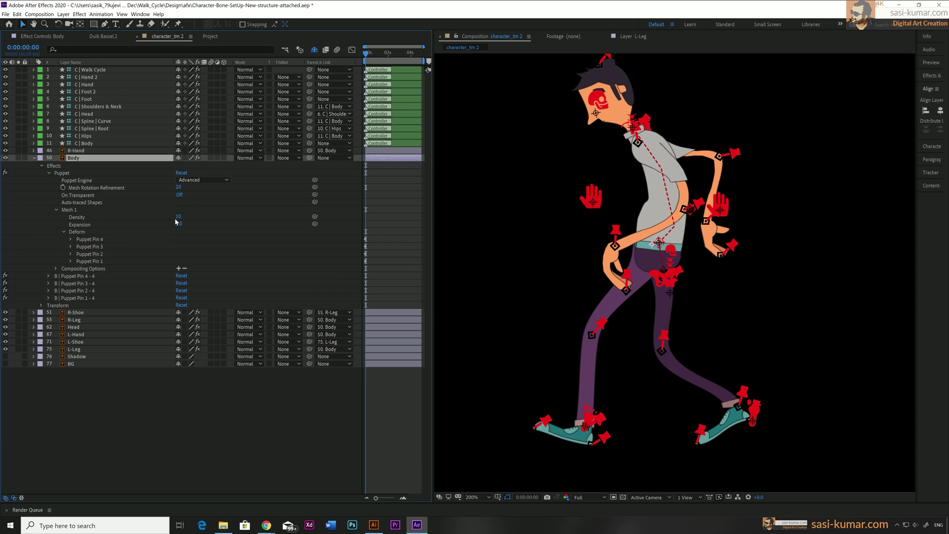
click(178, 216)
click(179, 224)
click(71, 239)
click(201, 247)
click(71, 276)
click(71, 349)
click(34, 158)
Step: Switch the pin type of all four R-Hand puppet pins to Advanced and preview the walk cycle
click(65, 151)
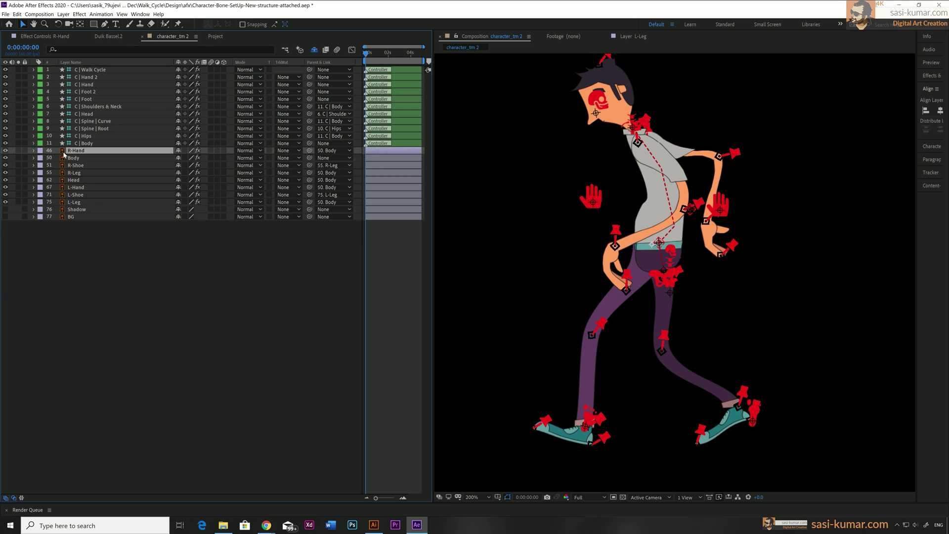
click(33, 150)
click(71, 232)
click(70, 268)
click(71, 305)
click(71, 342)
click(201, 349)
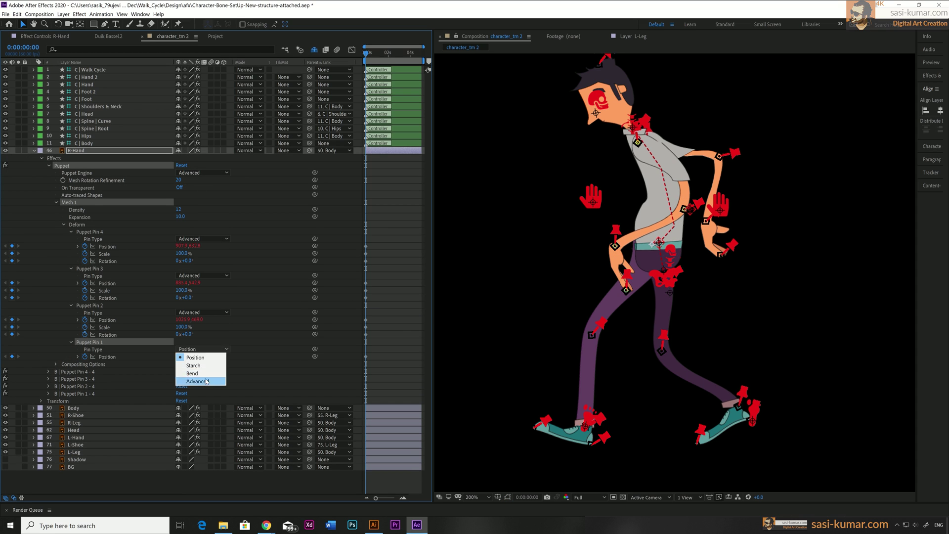
click(206, 381)
click(33, 150)
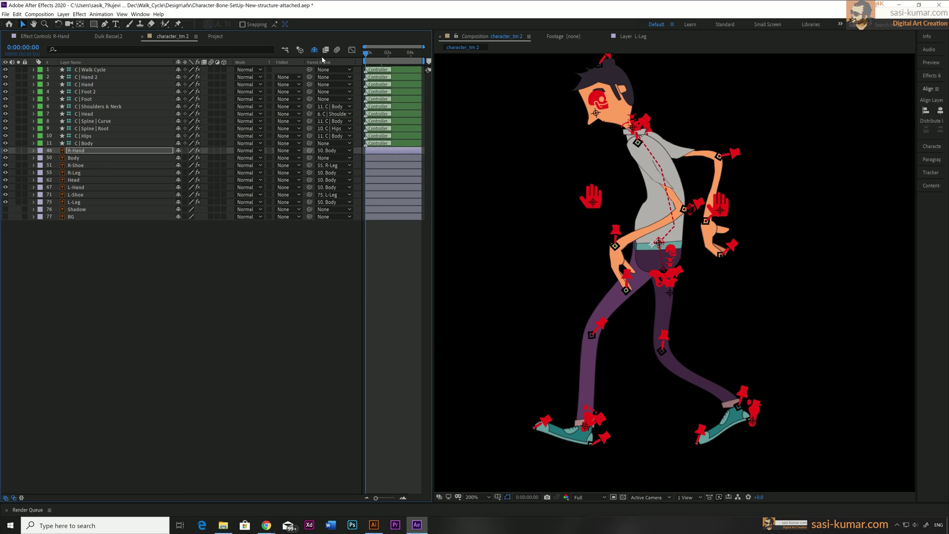
key(space)
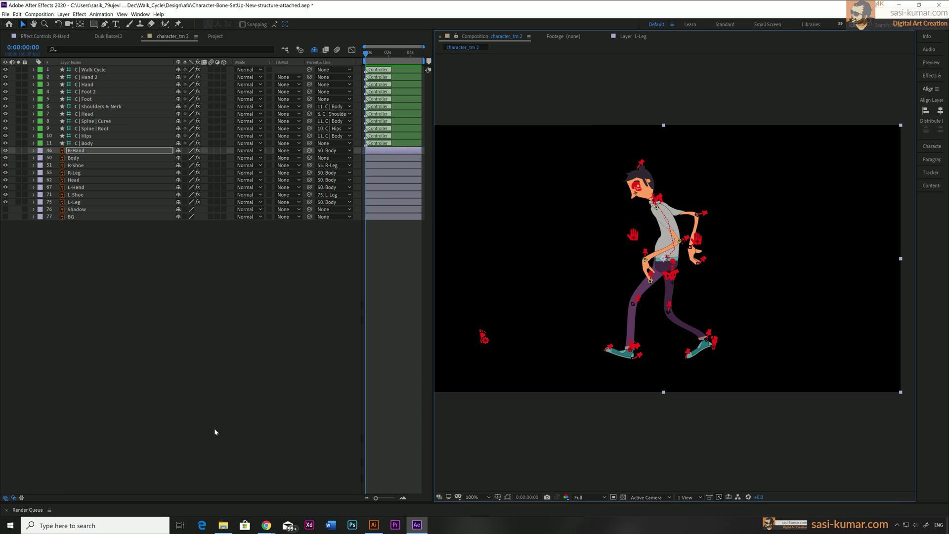
key(space)
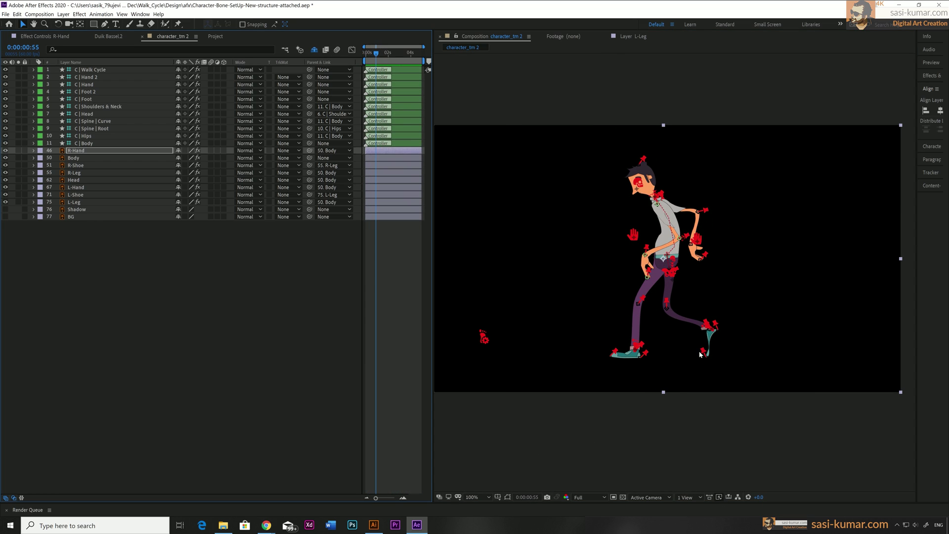
Step: Set the L-Shoe puppet mesh Density to 12 and its Expansion to 2000
click(75, 166)
click(75, 195)
click(34, 195)
click(178, 260)
text(1)
key(Return)
click(179, 254)
text(10)
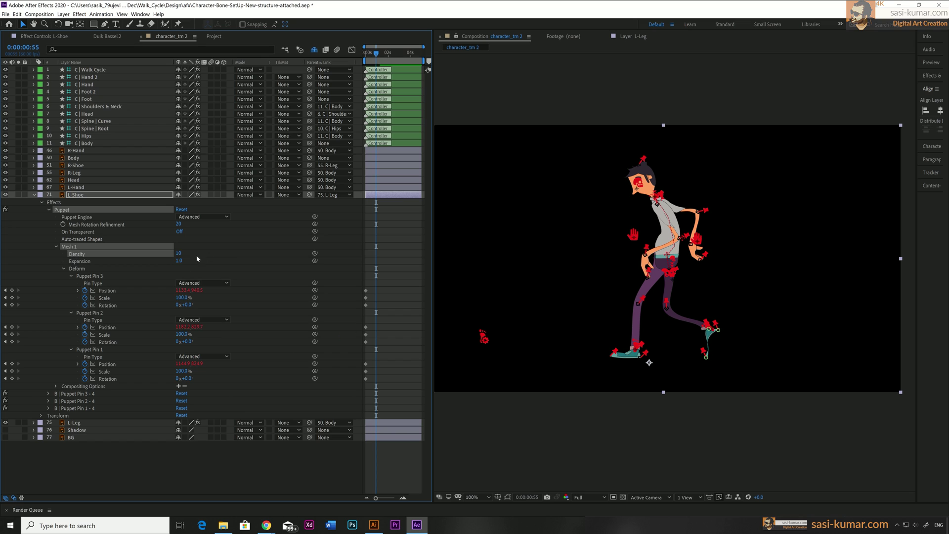
click(180, 261)
text(2000)
Step: Switch the three L-Shoe puppet pins back to the Position pin type and collapse the layer
click(218, 283)
click(210, 294)
click(205, 305)
click(205, 316)
click(204, 327)
click(204, 337)
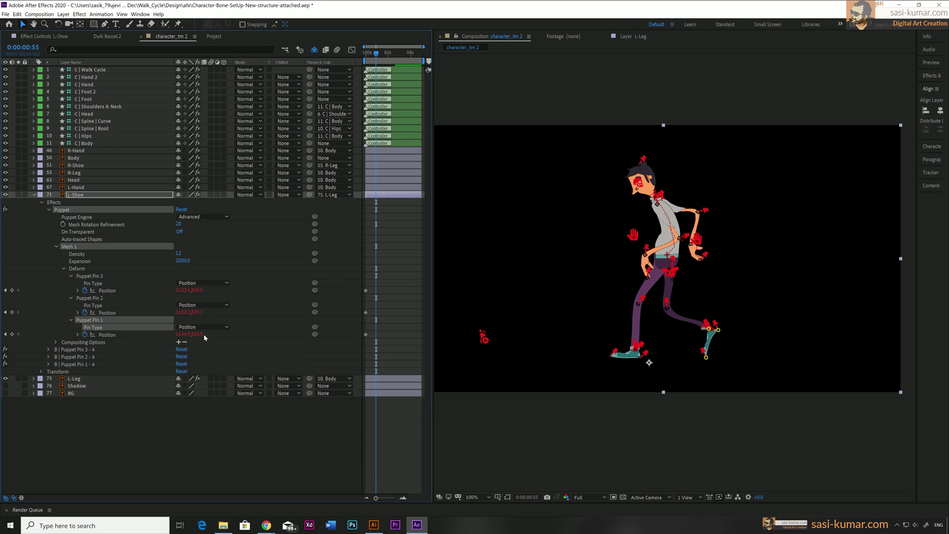
click(34, 194)
Step: Set the R-Shoe puppet mesh Density and Expansion to 0
click(75, 166)
click(33, 165)
click(99, 224)
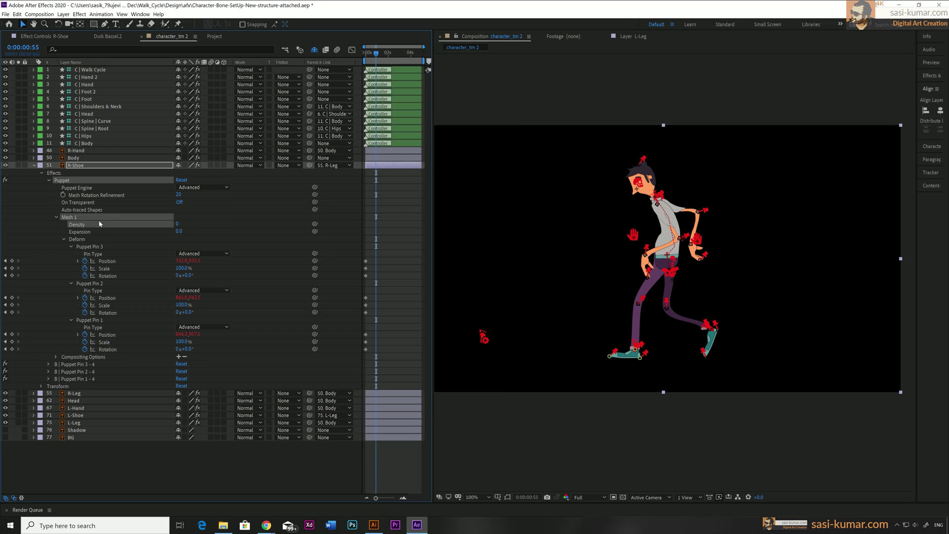
scroll(100, 224, down, 2)
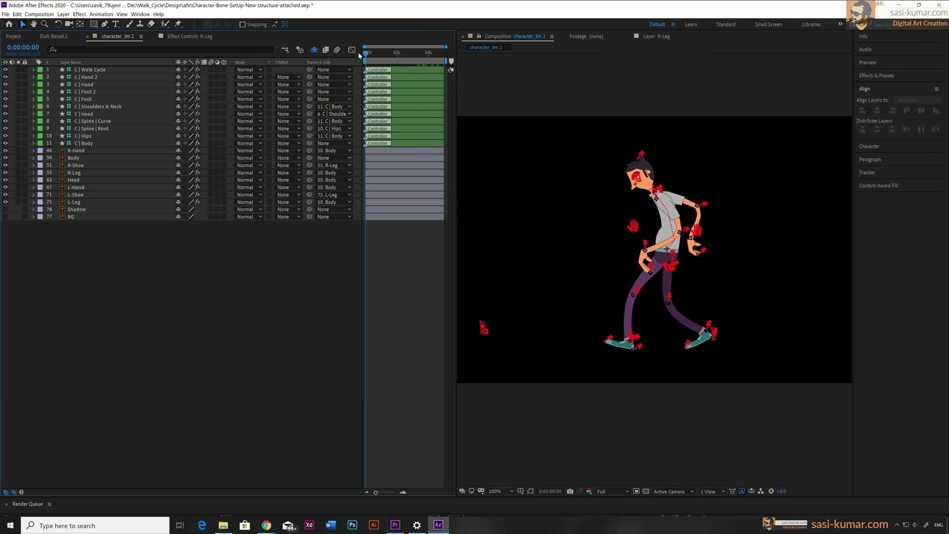
Step: Make the Shadow and BG layers visible and preview the walk cycle against the background
key(space)
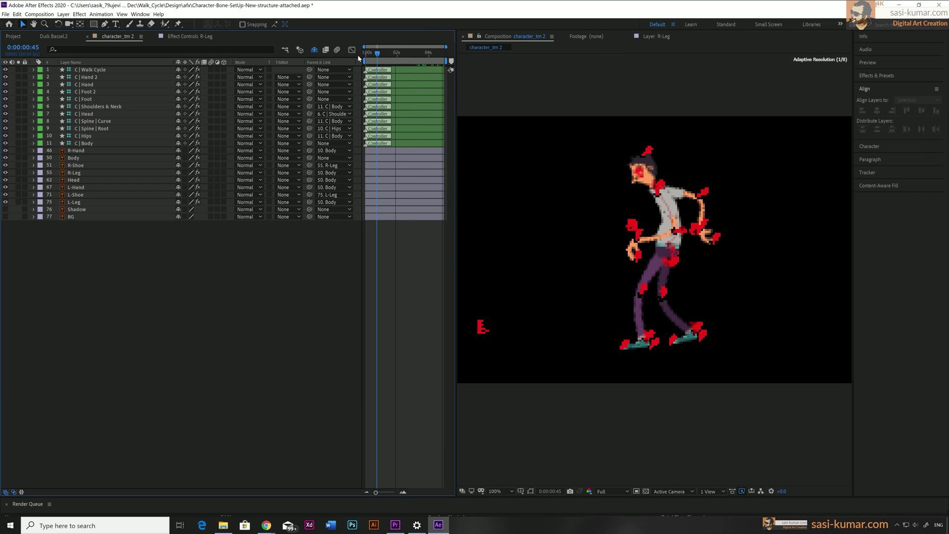
key(space)
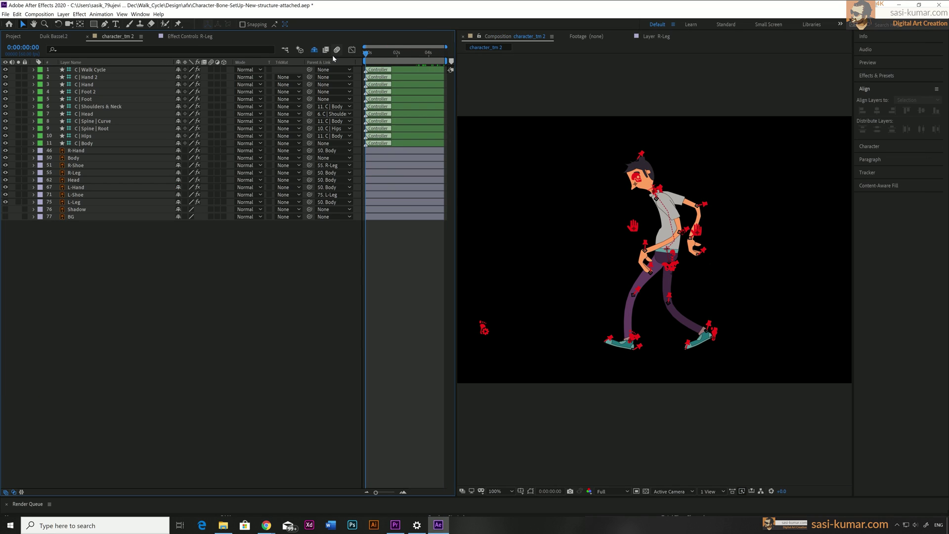
click(5, 209)
click(4, 216)
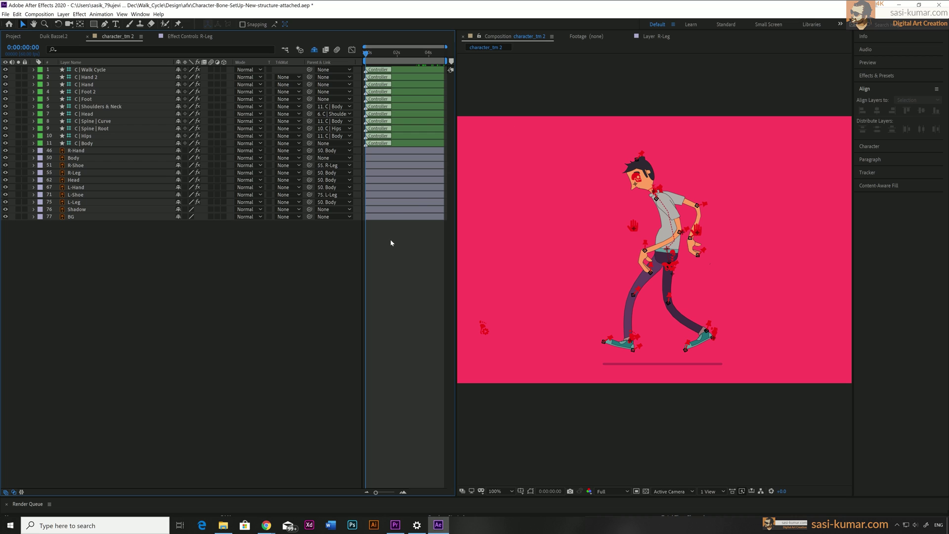
key(space)
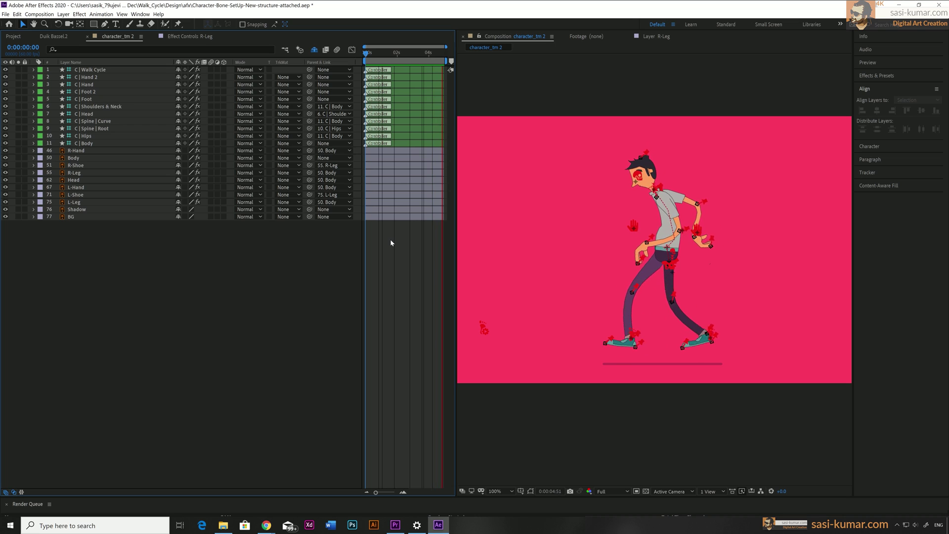
Step: Duplicate the Shadow layer twice, spread the copies along the ground and scale Shadow 2 to 56% width
drag(188, 216, 167, 217)
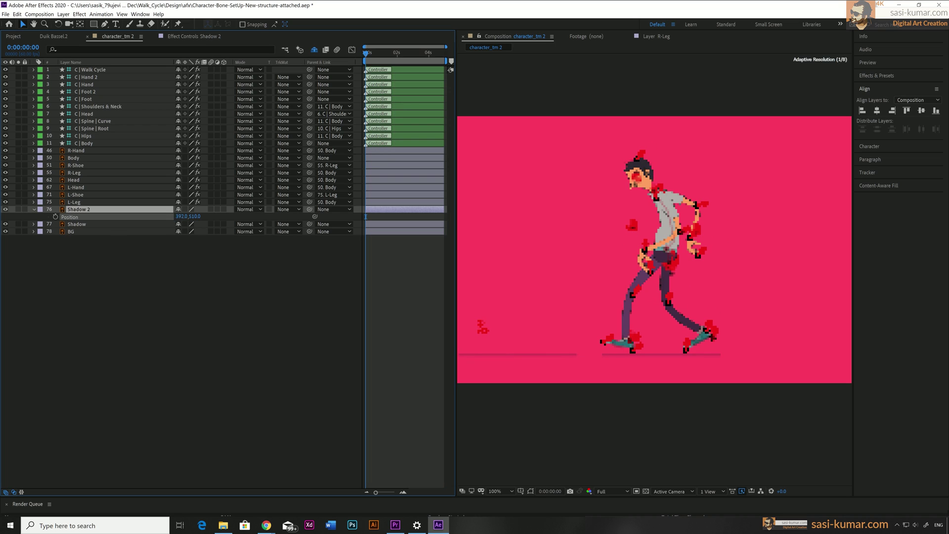
key(ctrl+z)
click(178, 216)
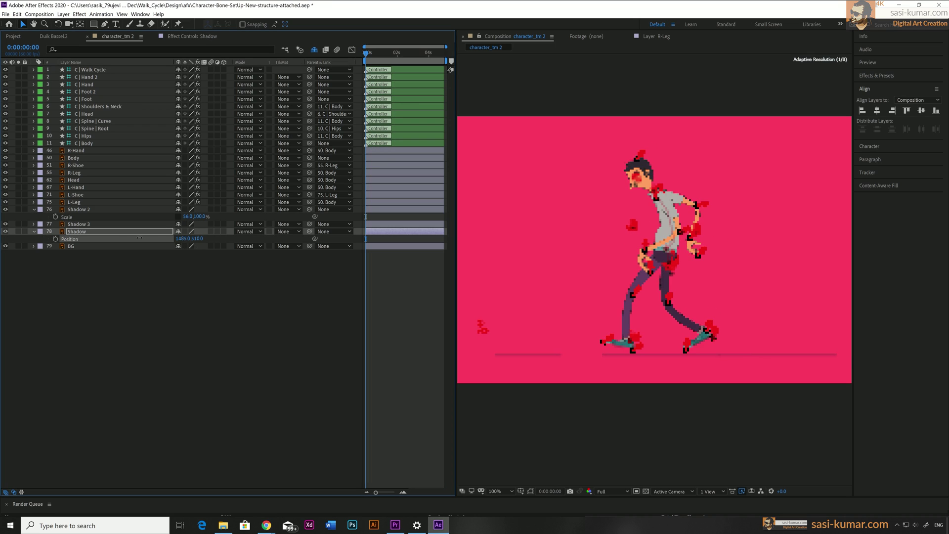
key(s)
click(178, 239)
drag(188, 239, 68, 223)
Step: Pre-compose the three shadow layers into a composition named floor-01
shift+click(79, 210)
right_click(80, 210)
click(104, 379)
text(floor-01)
key(Return)
Step: Duplicate the floor-01 layer, offset the copy to Position -206, 540 and show the Position of both floor layers
scroll(654, 269, down, 3)
key(ctrl+d)
key(p)
click(69, 223)
shift+click(79, 211)
key(p)
key(p)
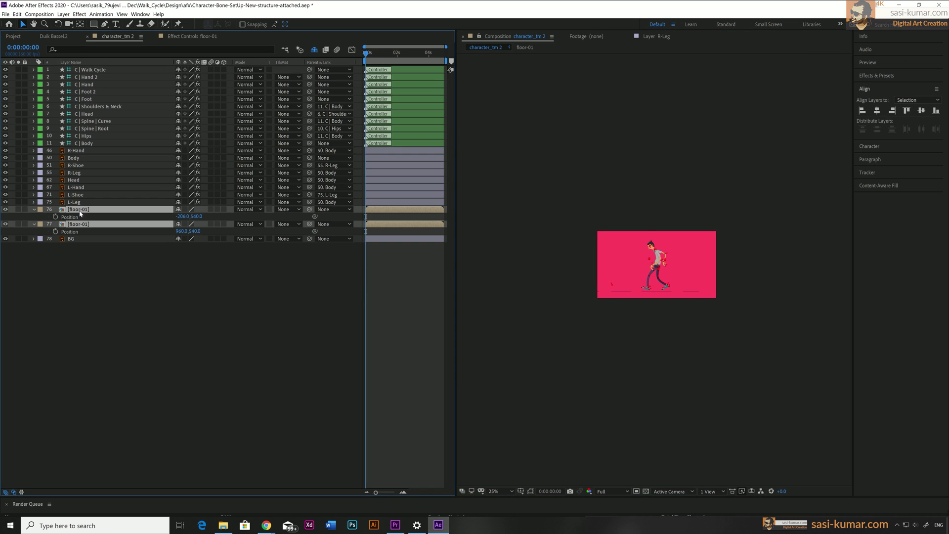
Step: Keyframe both floor-01 layers to slide sideways over the whole timeline, starting at -836, 540 and 330, 540, and preview the animation
click(55, 216)
drag(186, 231, 155, 232)
drag(366, 53, 445, 54)
drag(181, 232, 218, 238)
key(Home)
key(space)
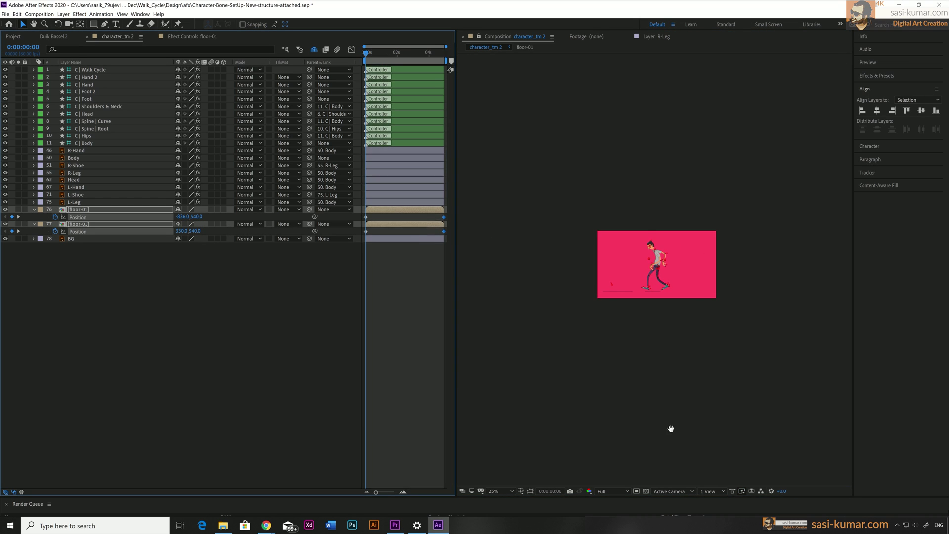
scroll(666, 388, up, 3)
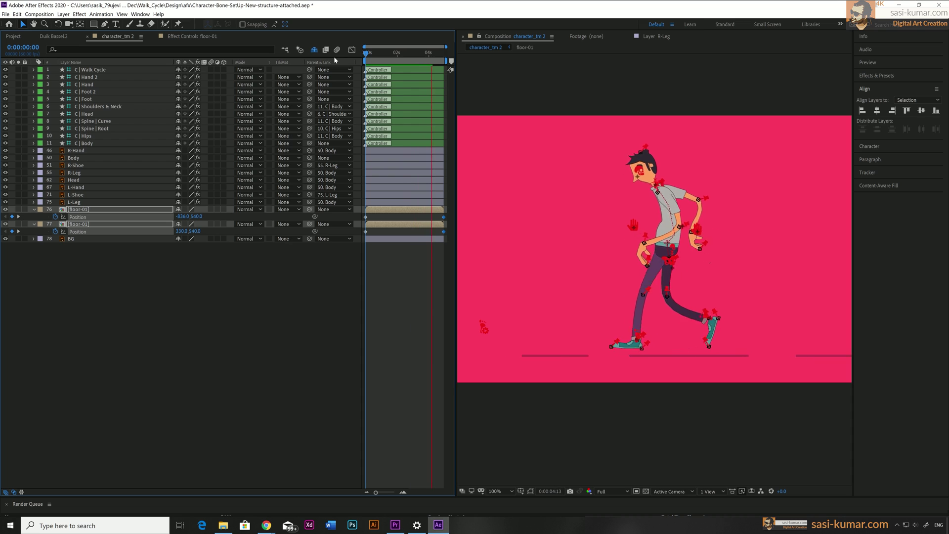